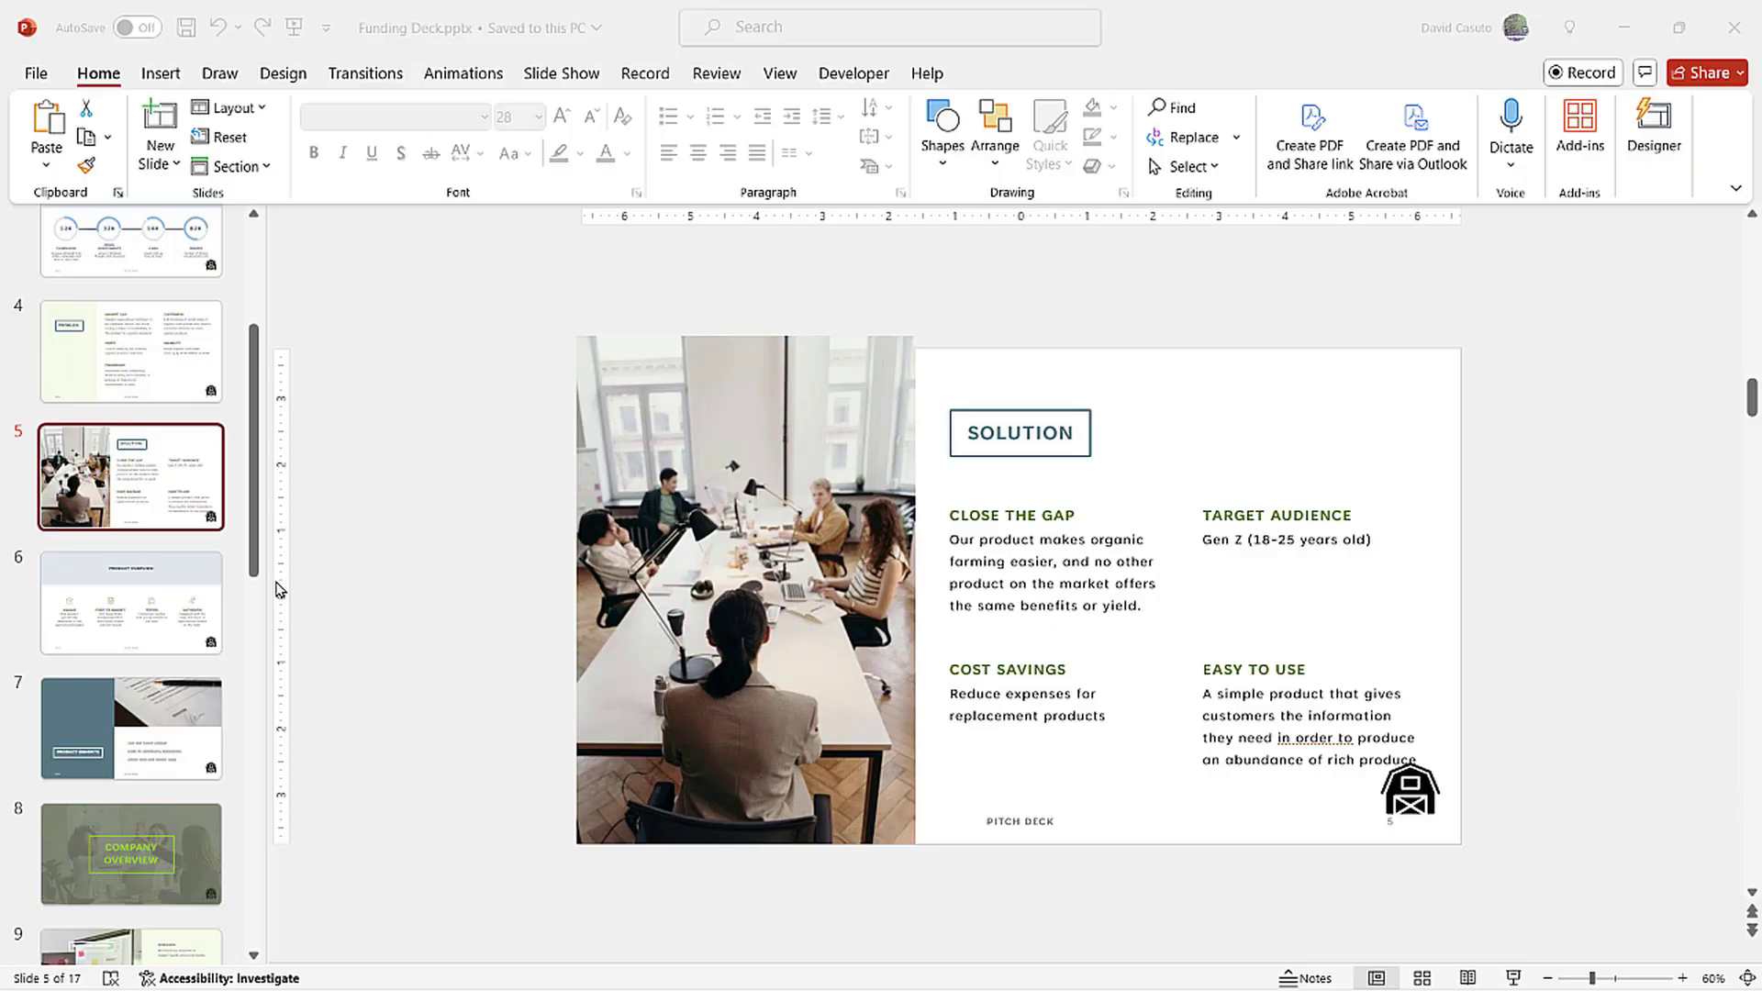
- Go to slide 5 and select the office team photo beside the Solution text
left_click(63, 458)
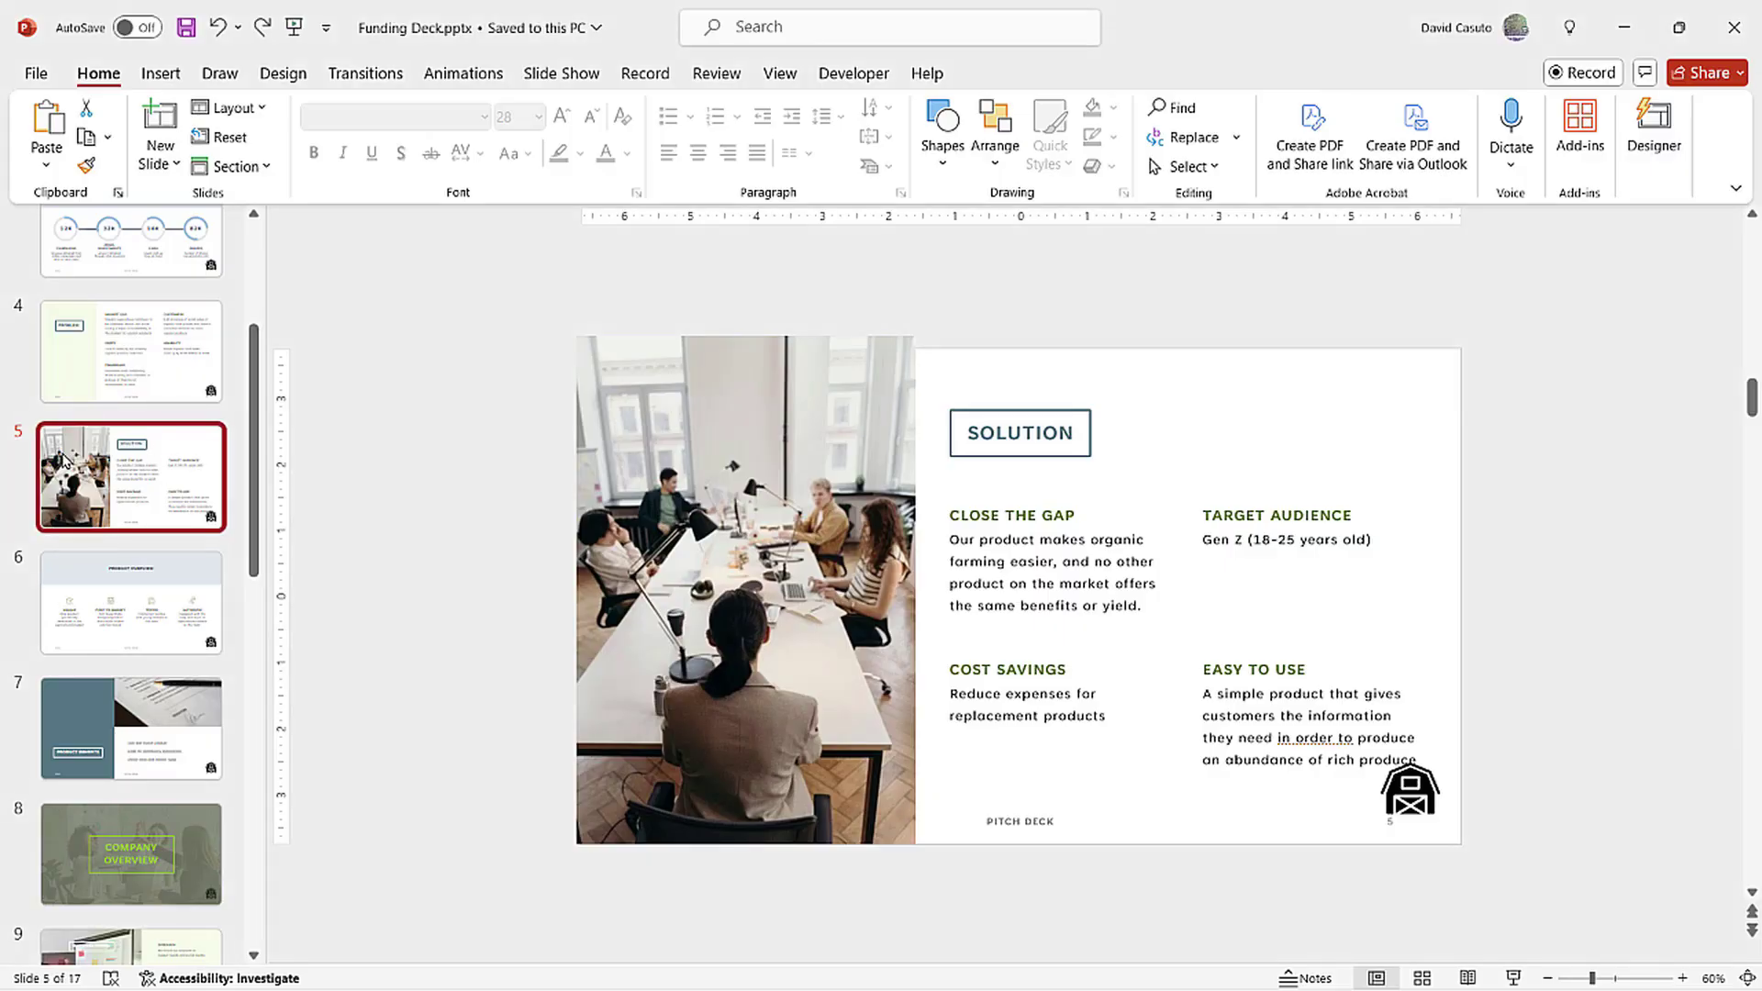
left_click(700, 475)
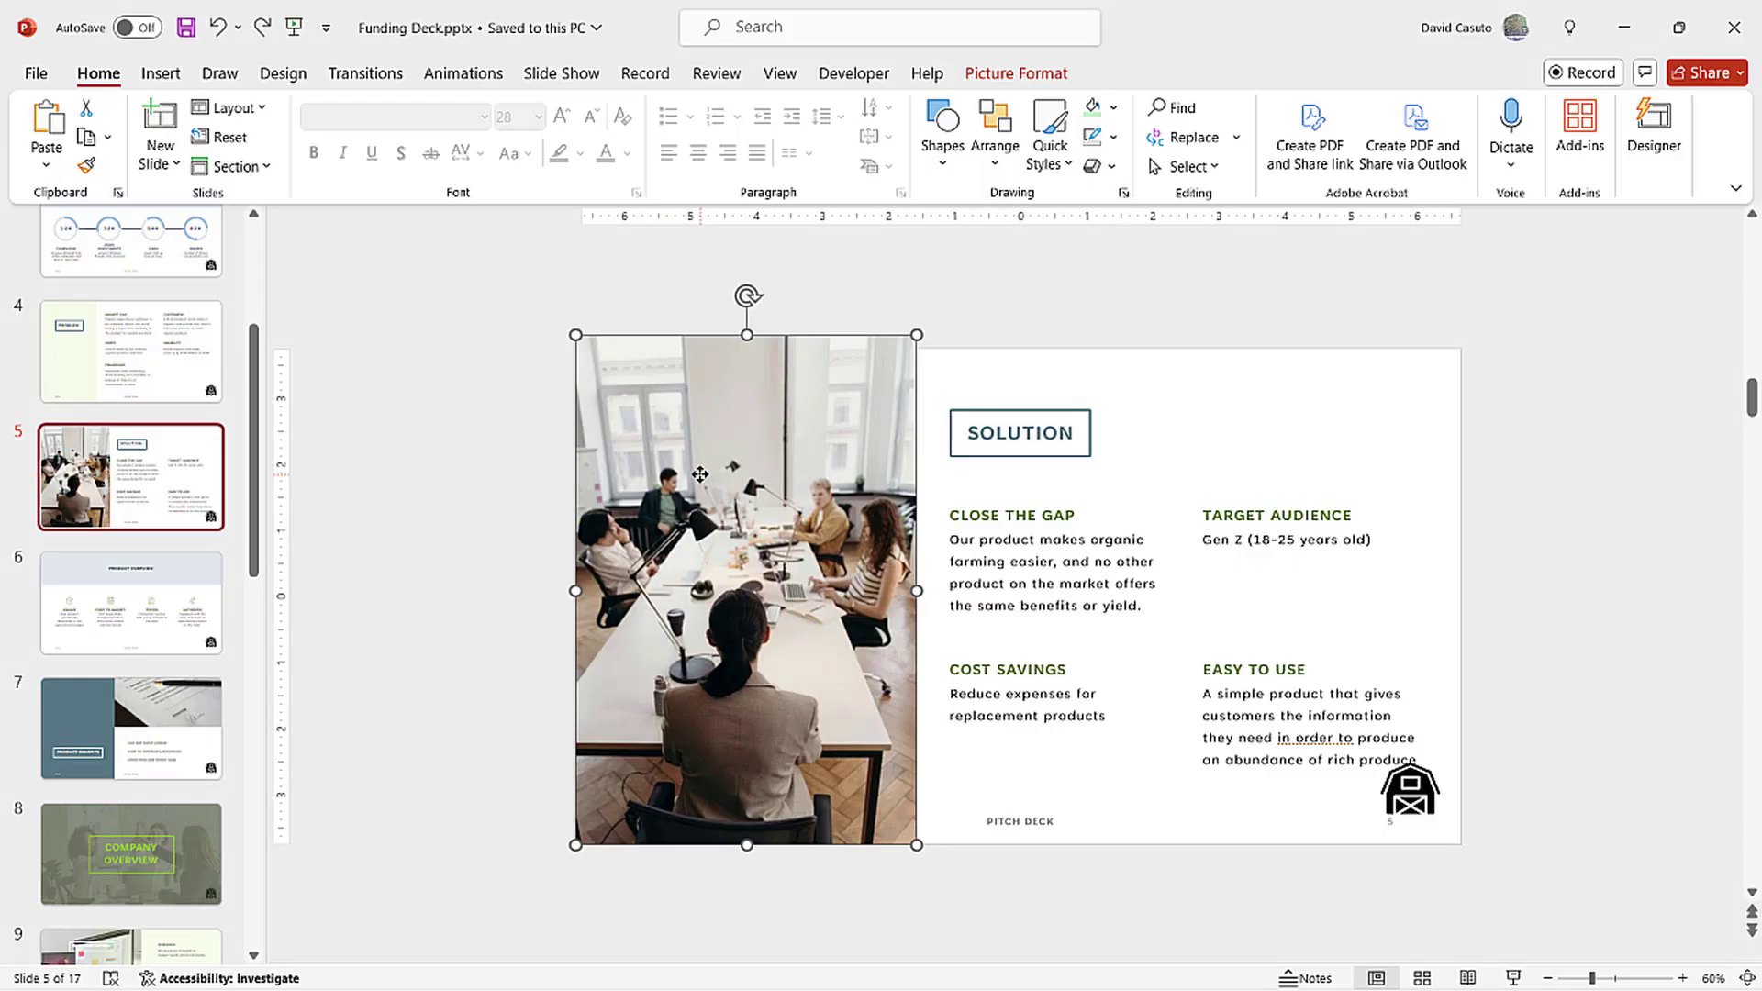
- Apply the Brightness: 0% (Normal) Contrast: +20% correction to the slide 5 photo
double_click(700, 475)
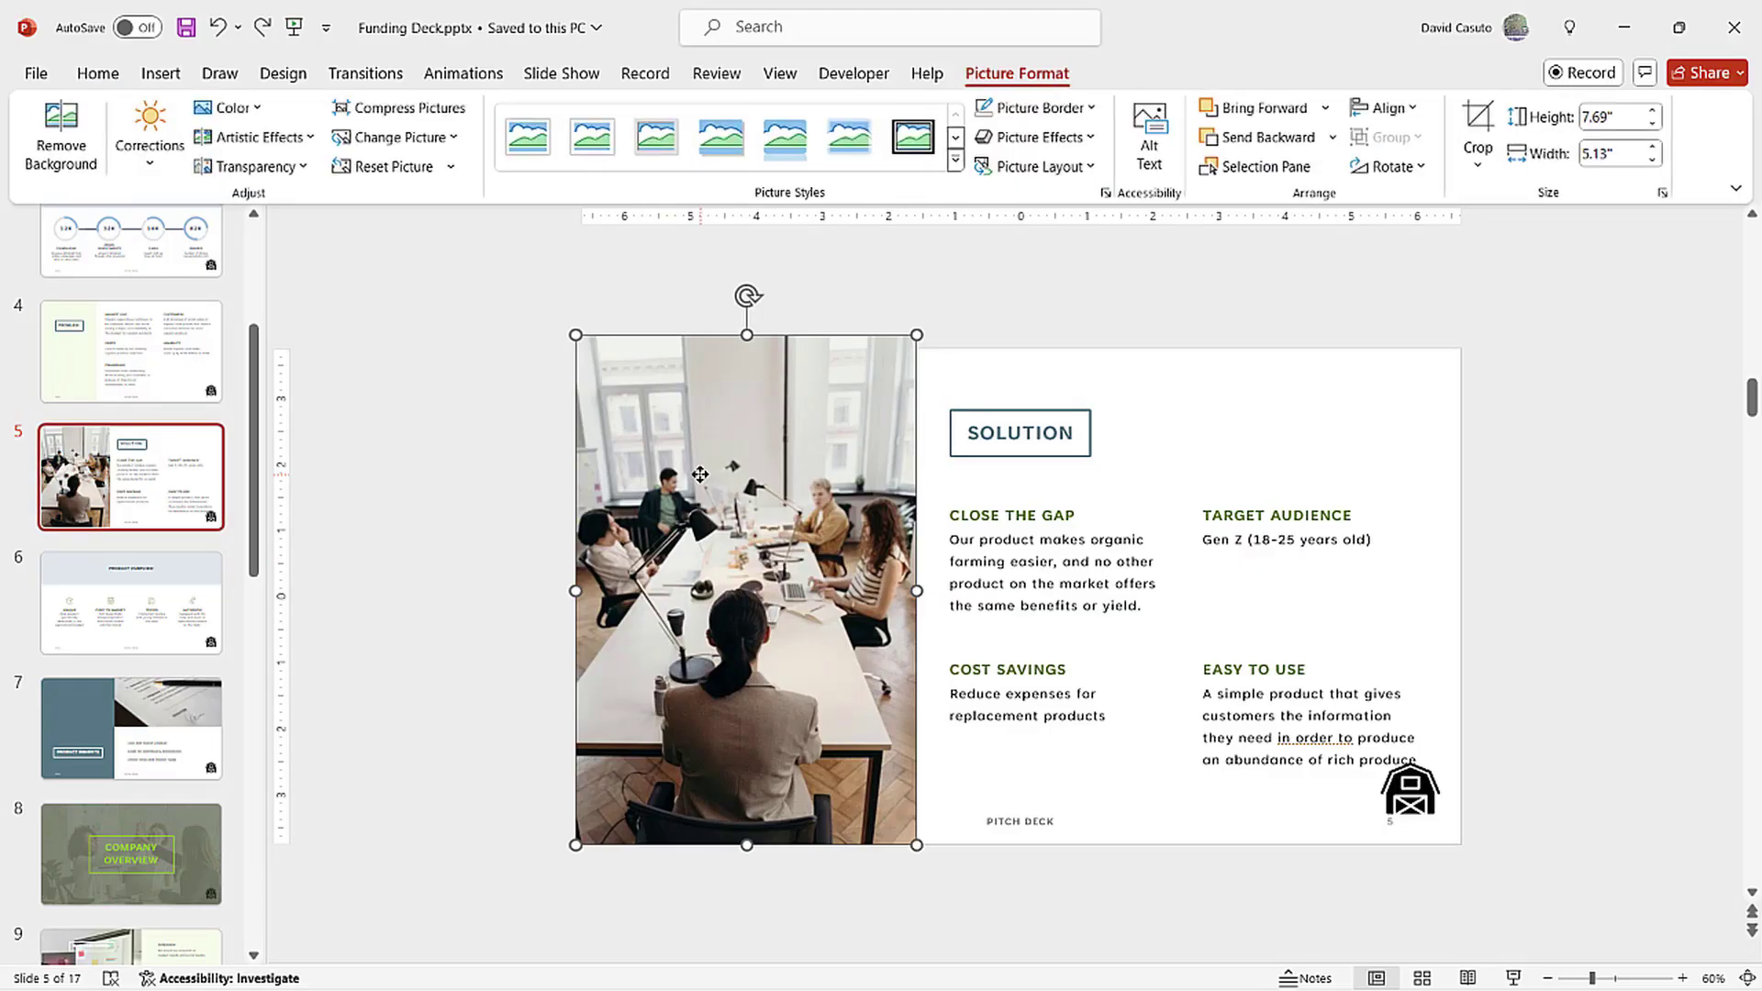
left_click(152, 145)
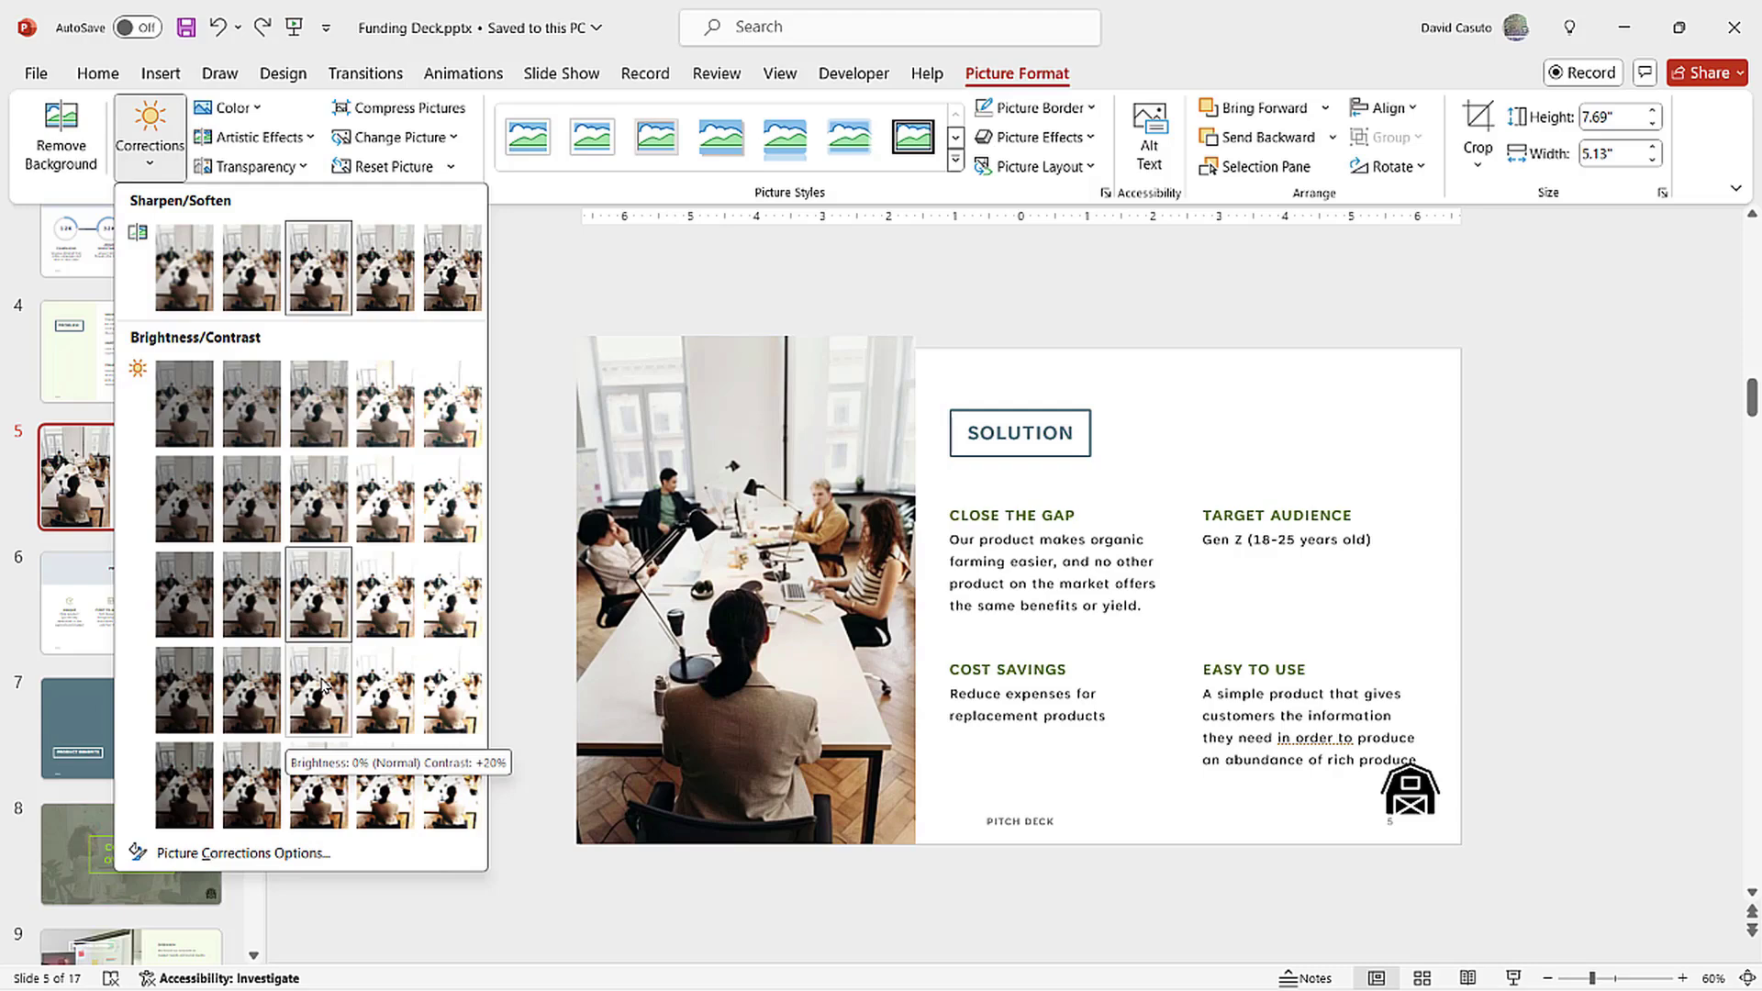
left_click(322, 687)
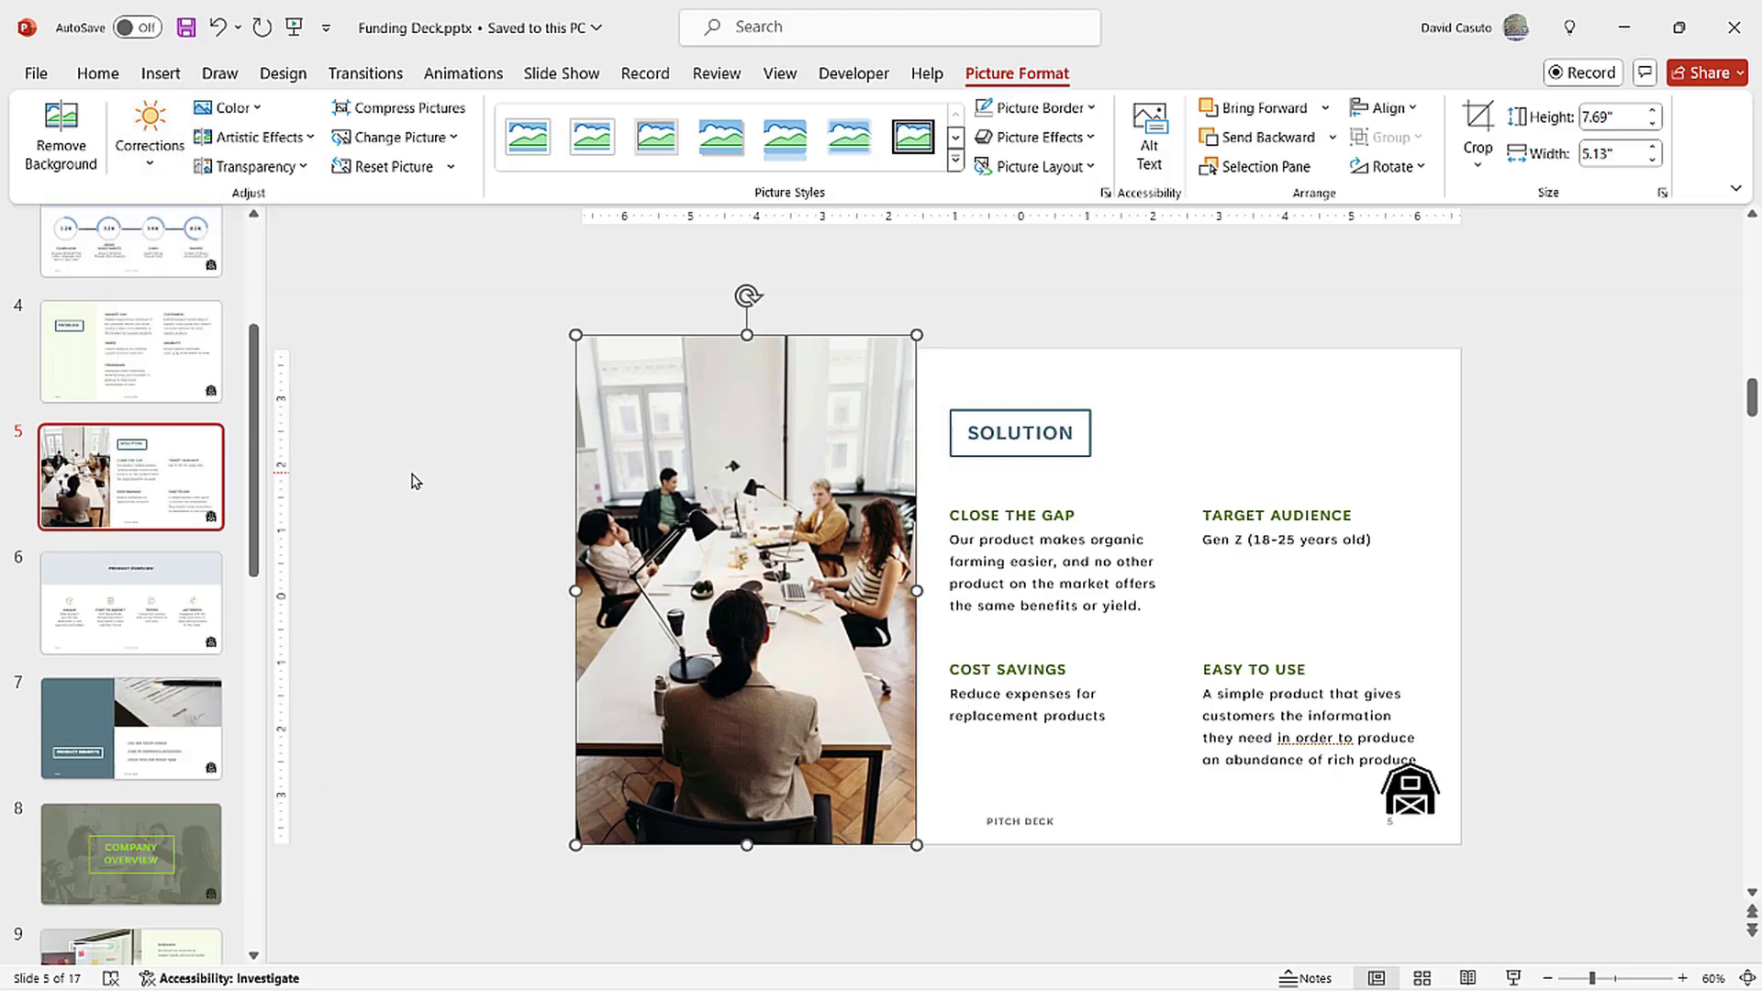
- Apply the Sharpen: 25% correction preset to the meeting photo
left_click(151, 137)
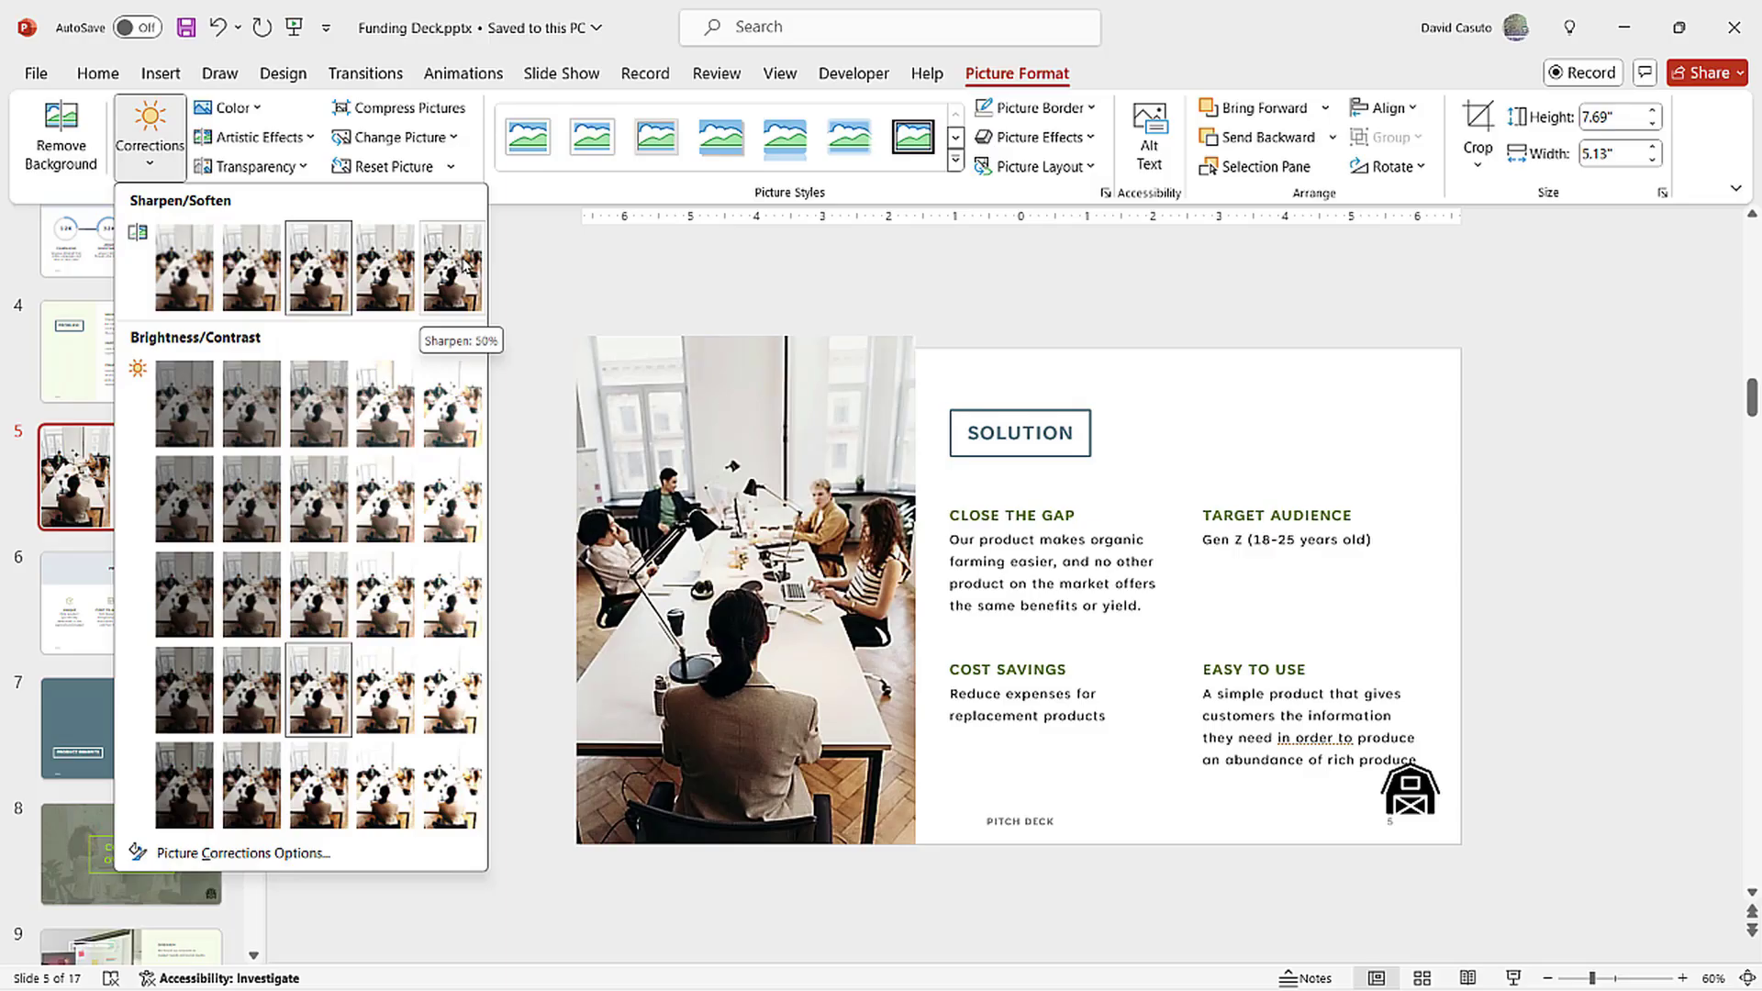
left_click(386, 280)
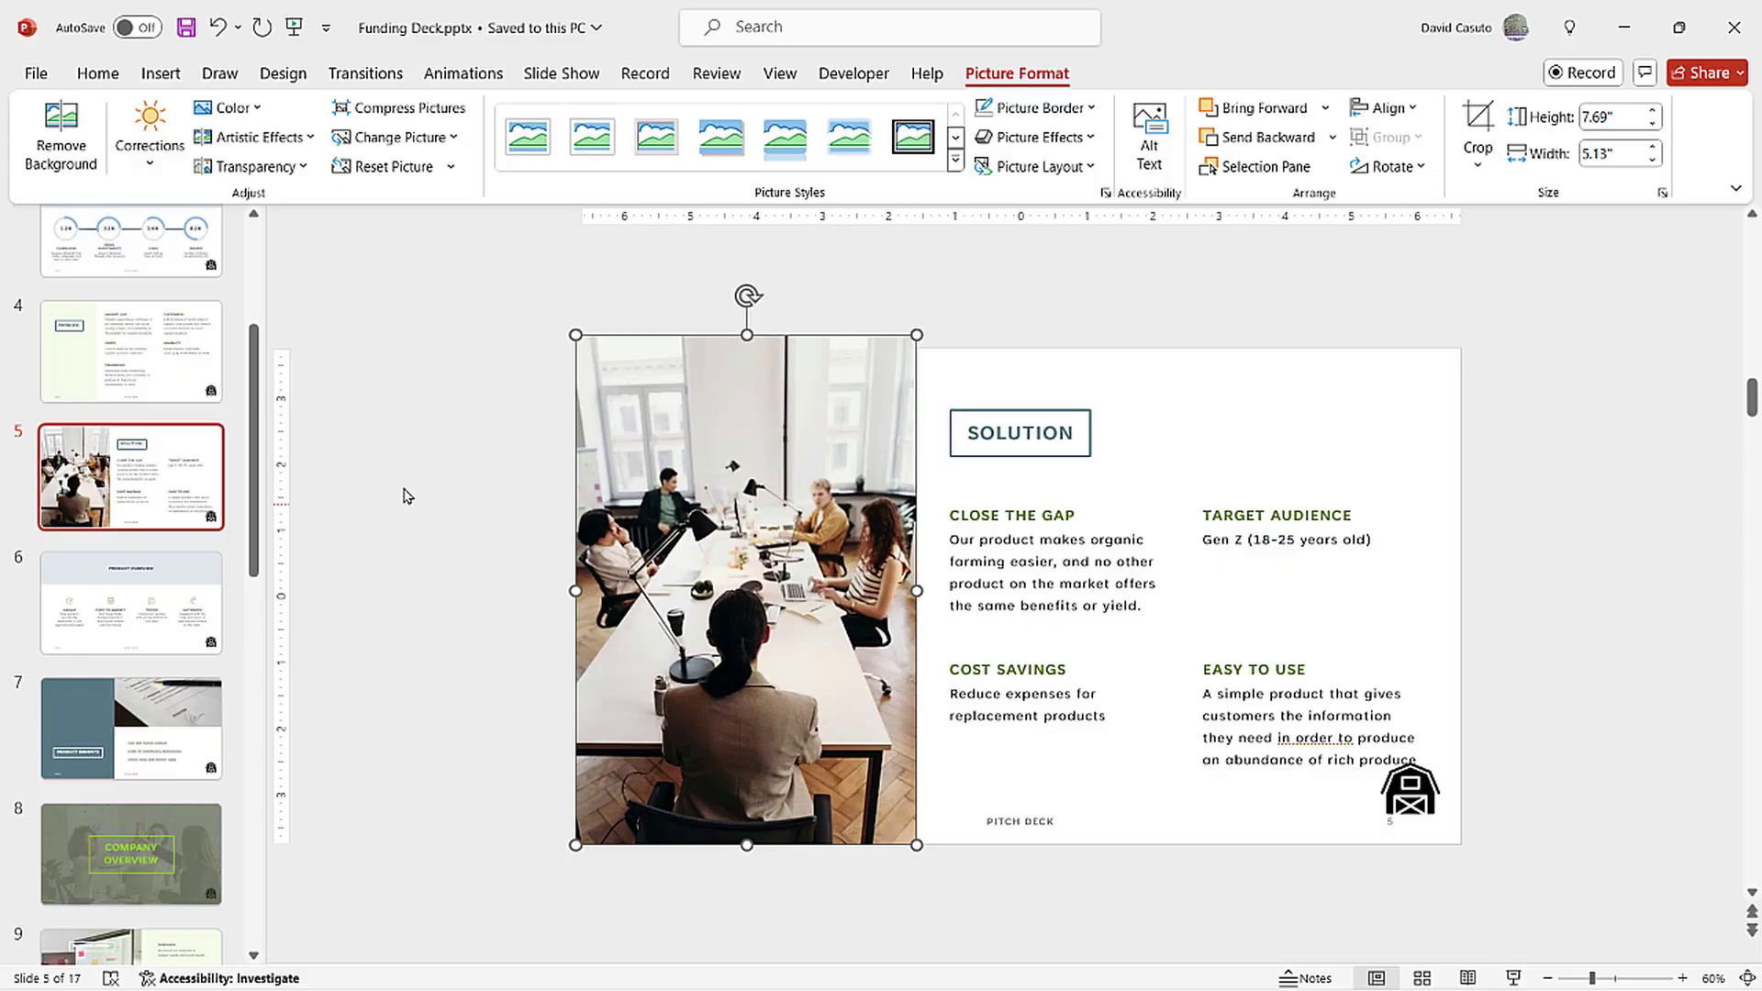
left_click(231, 108)
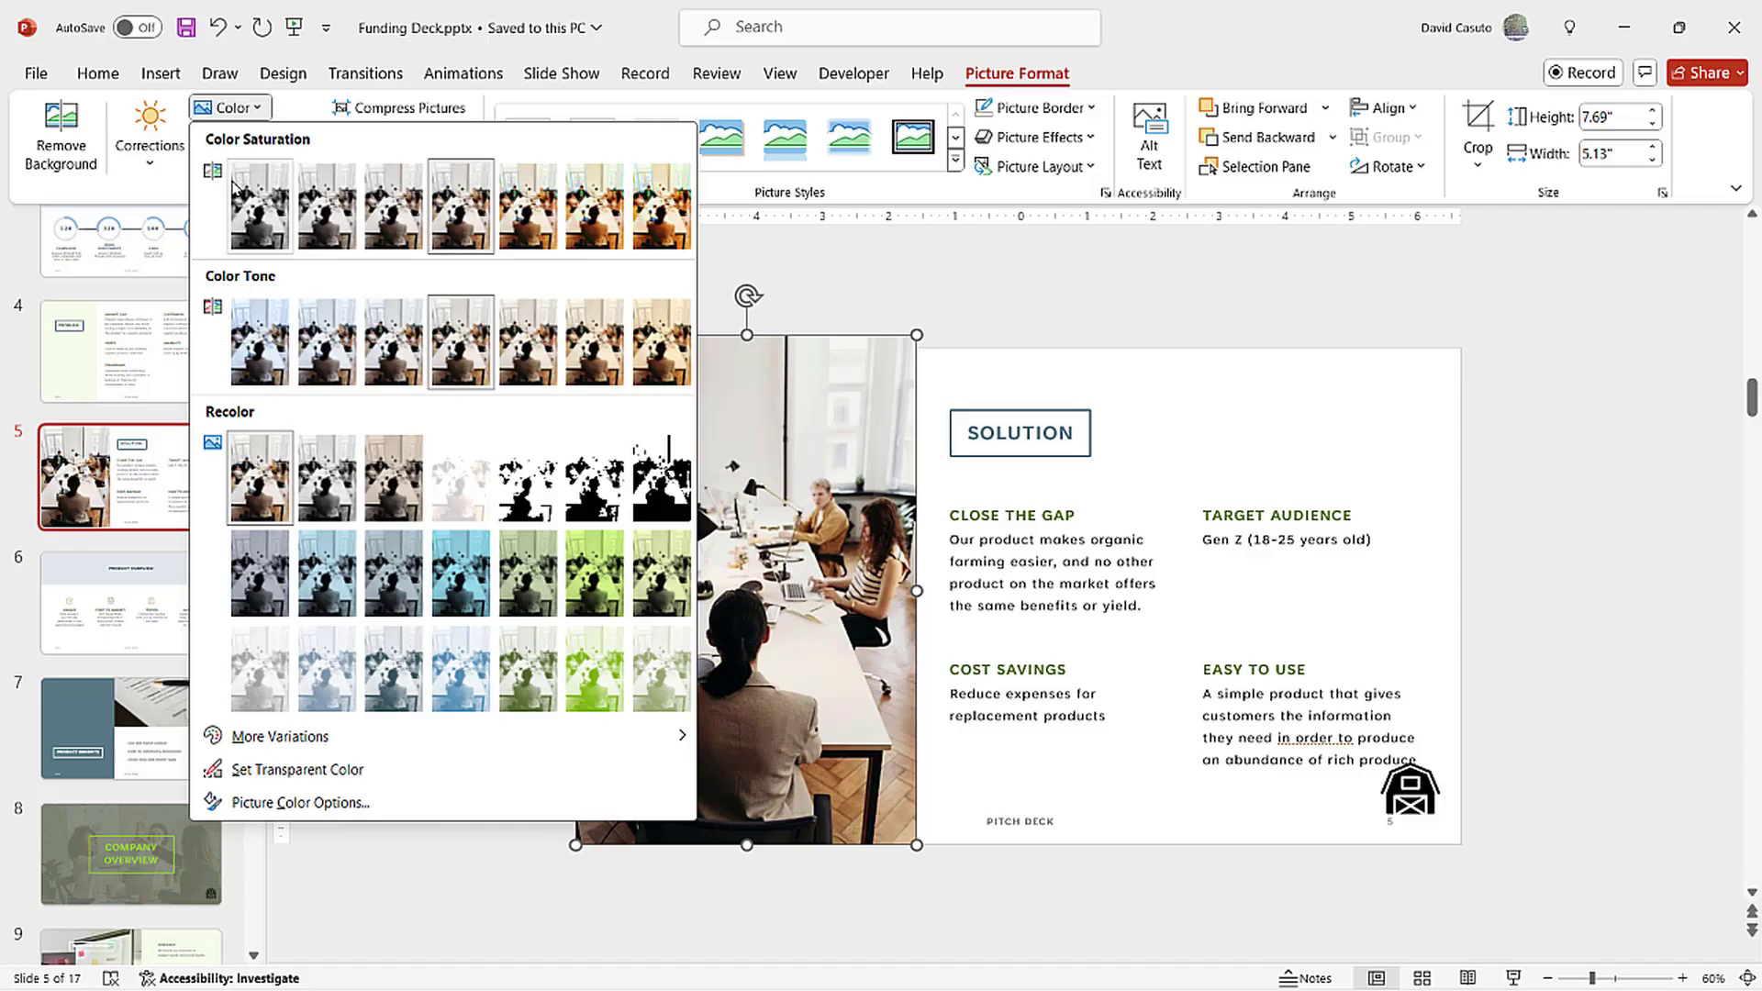
left_click(248, 204)
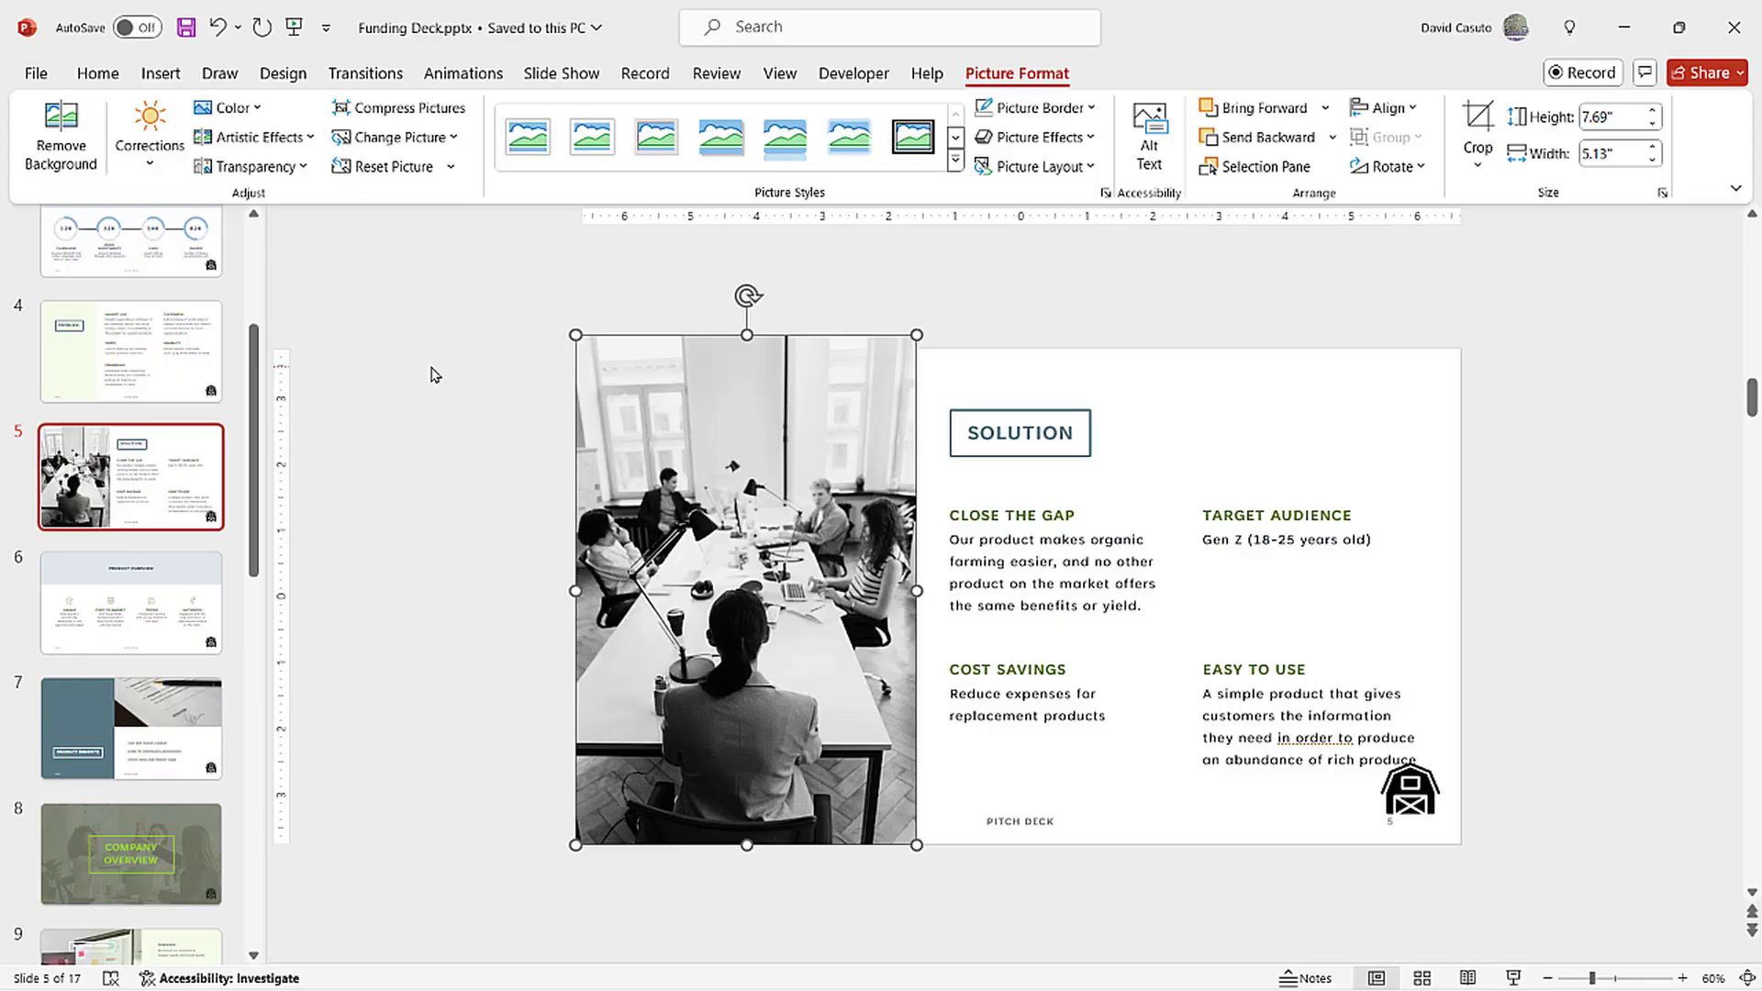
left_click(229, 107)
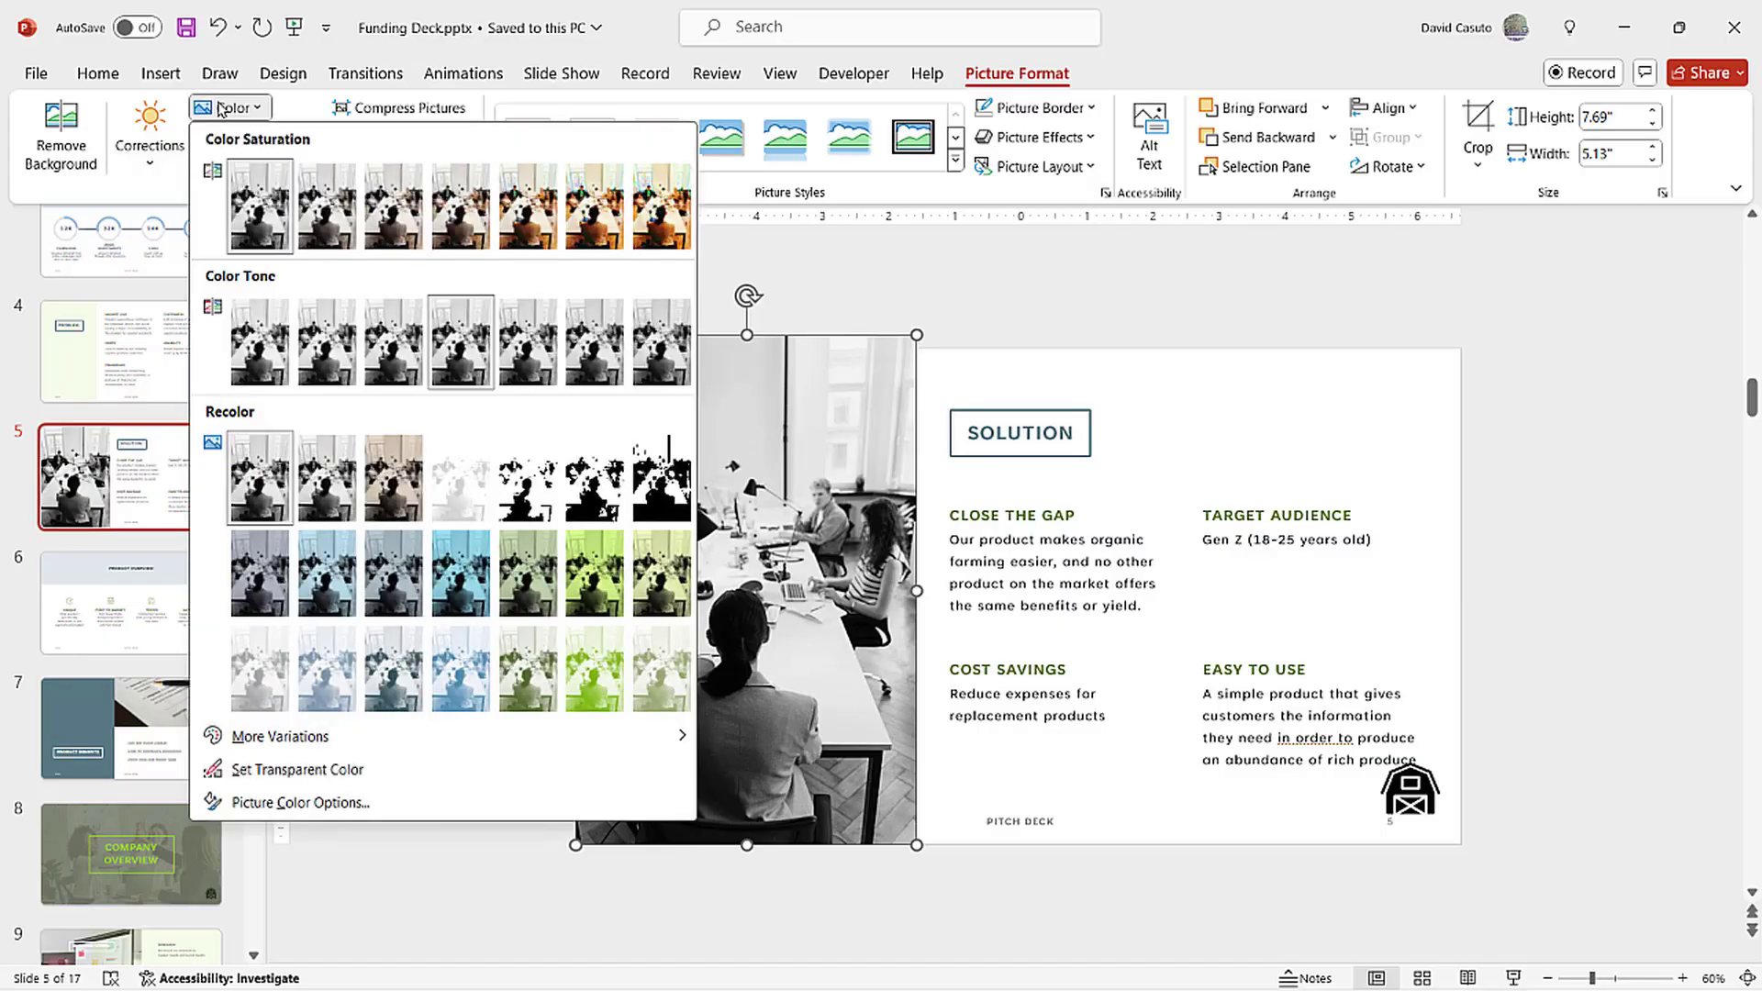
left_click(459, 206)
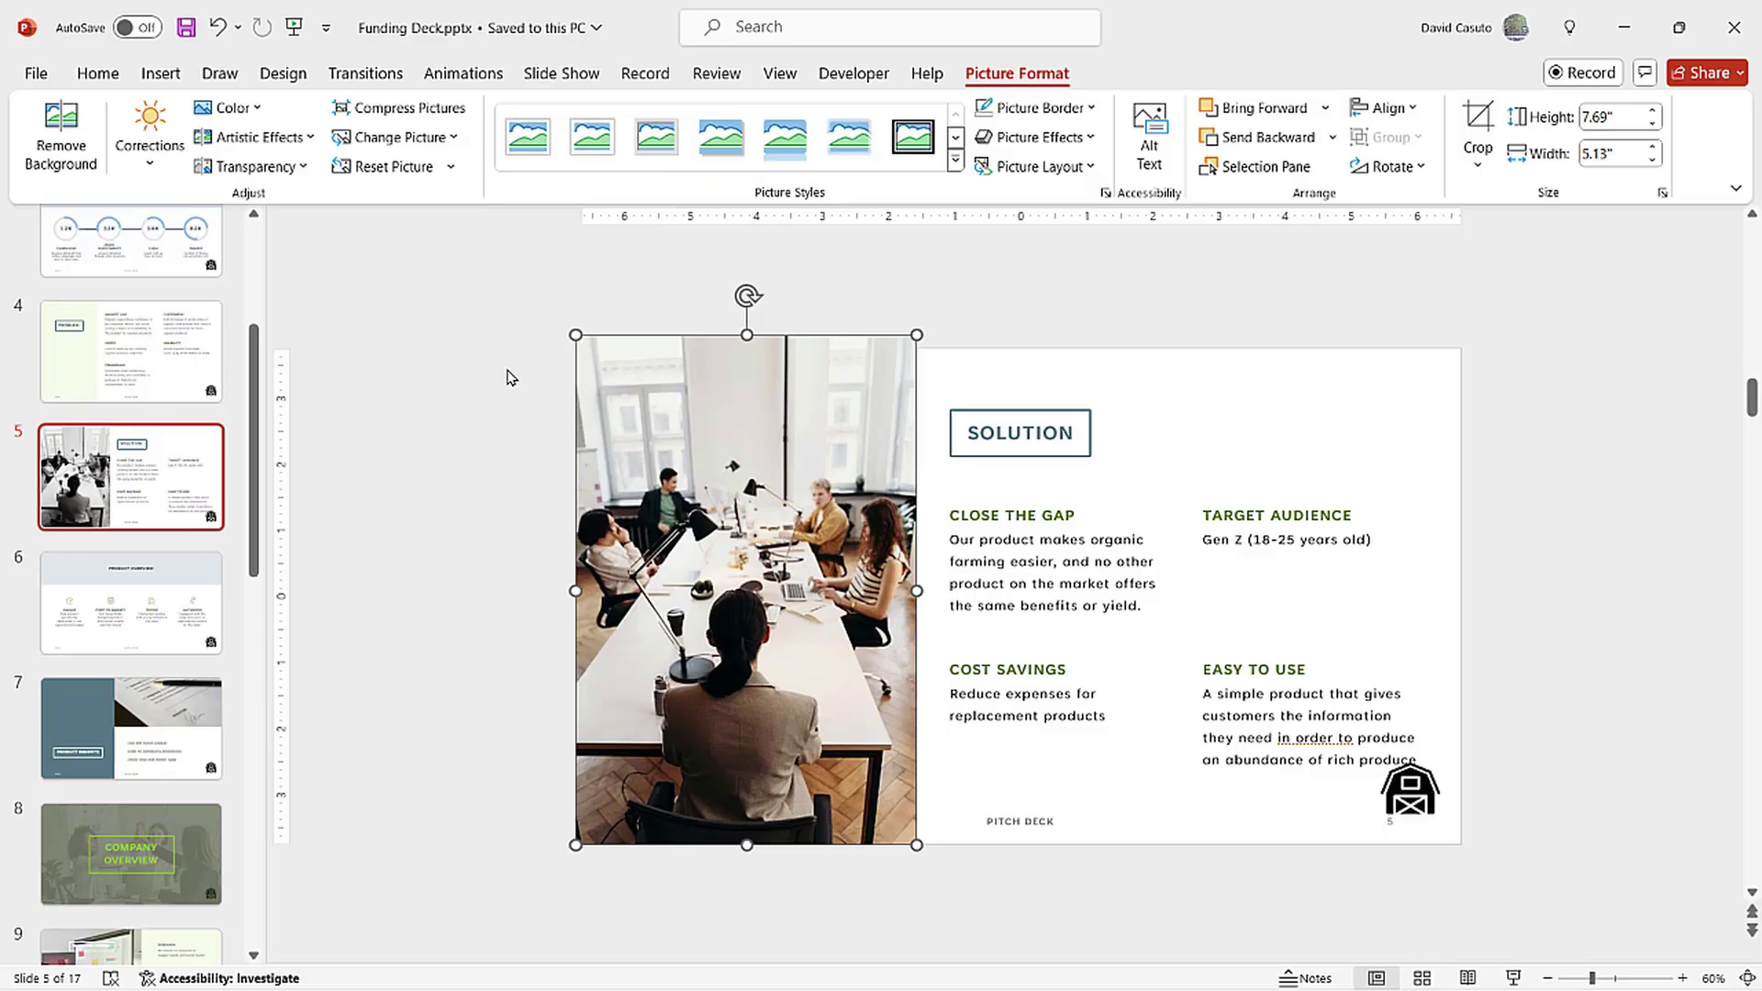
- Open Artistic Effects Options in the Format Picture pane for the slide 5 photo
left_click(259, 137)
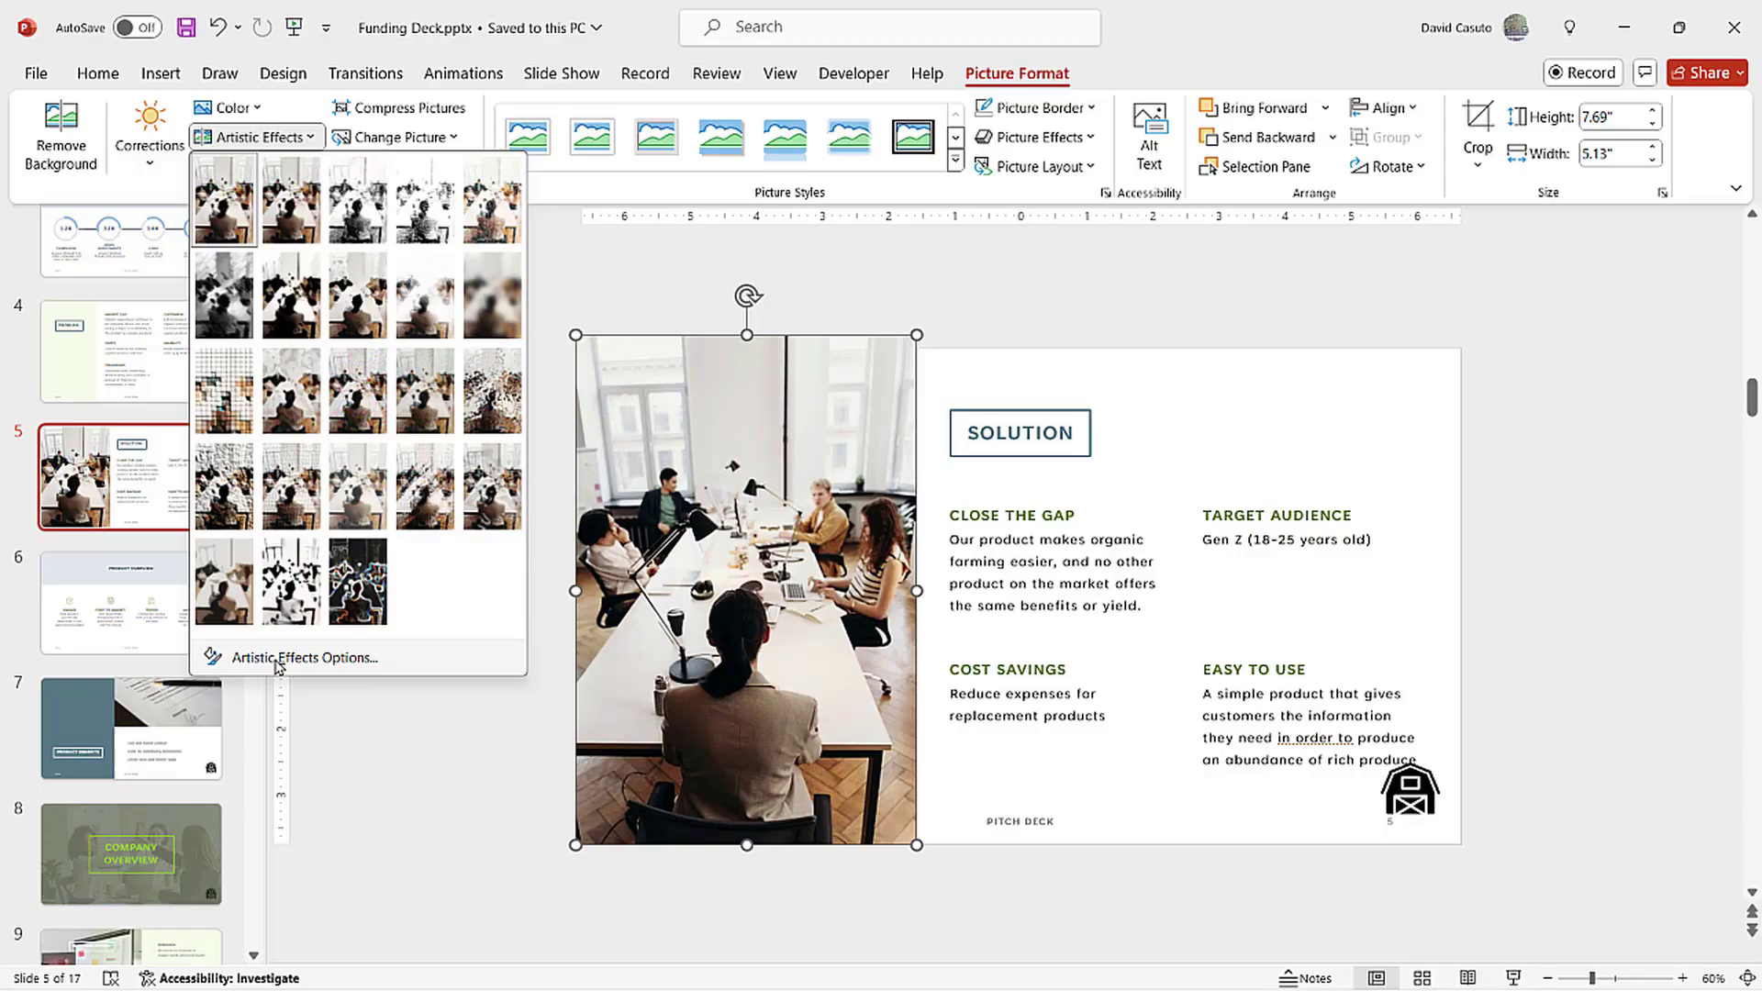
left_click(278, 659)
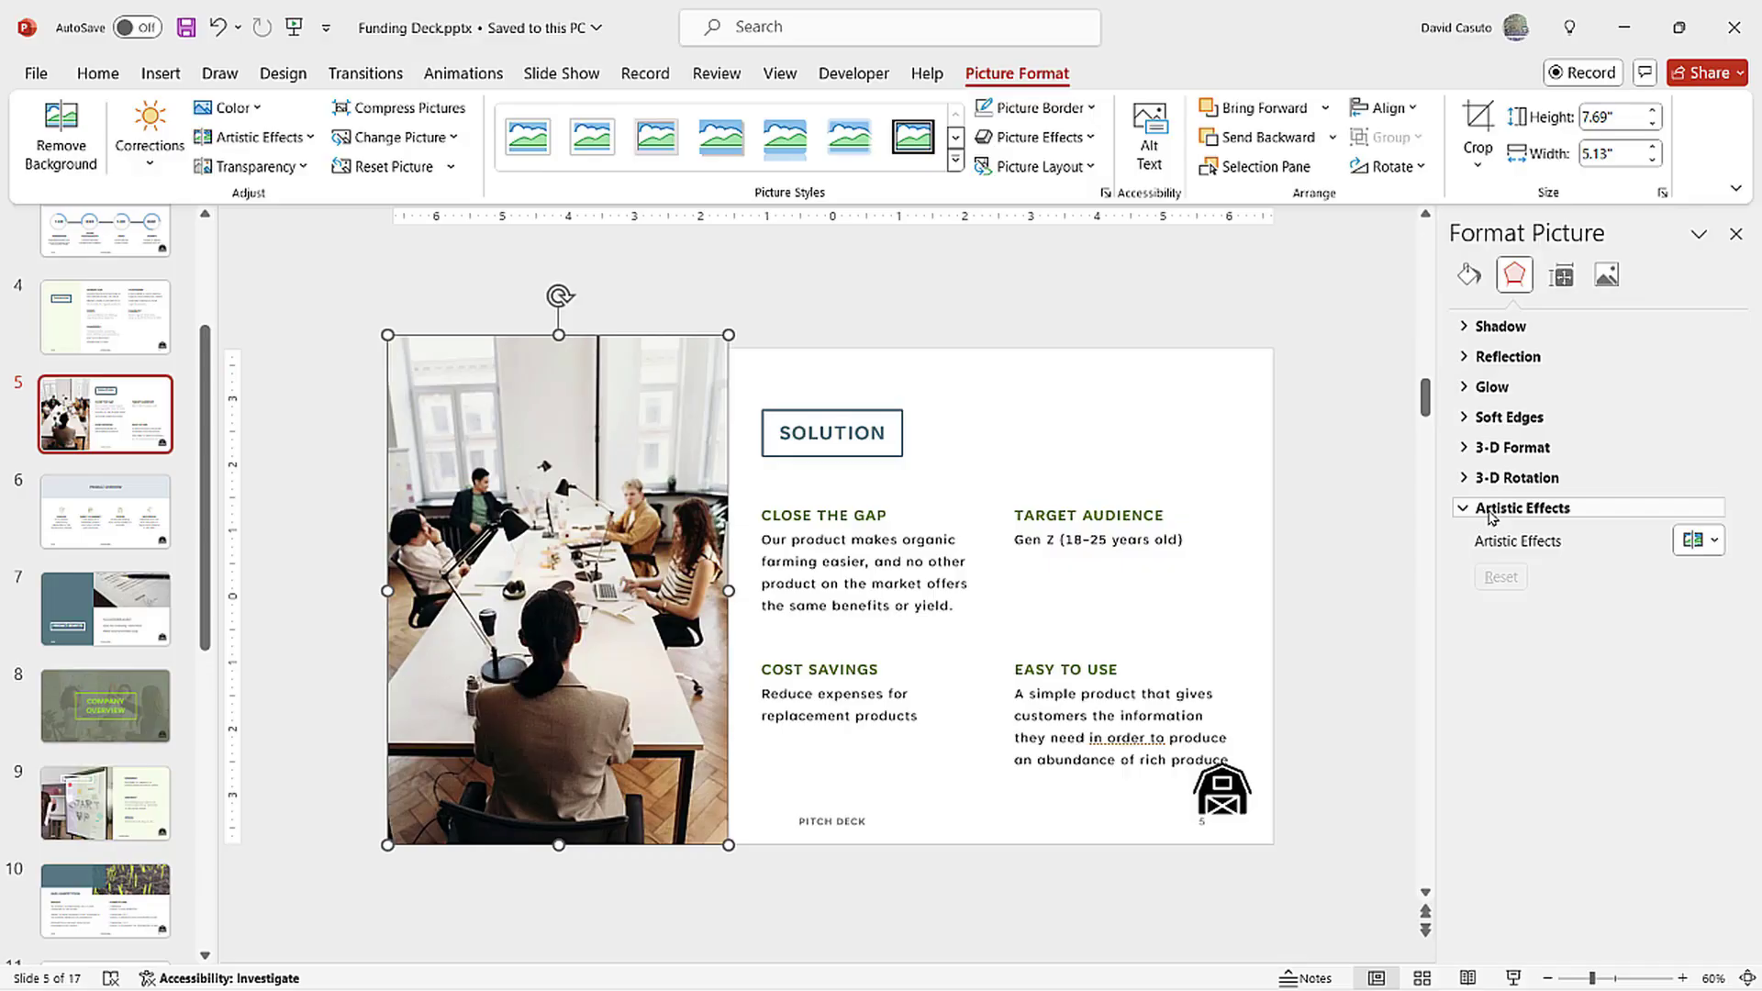
- Apply the Glass artistic effect with 67% transparency and scaling 29
left_click(1713, 541)
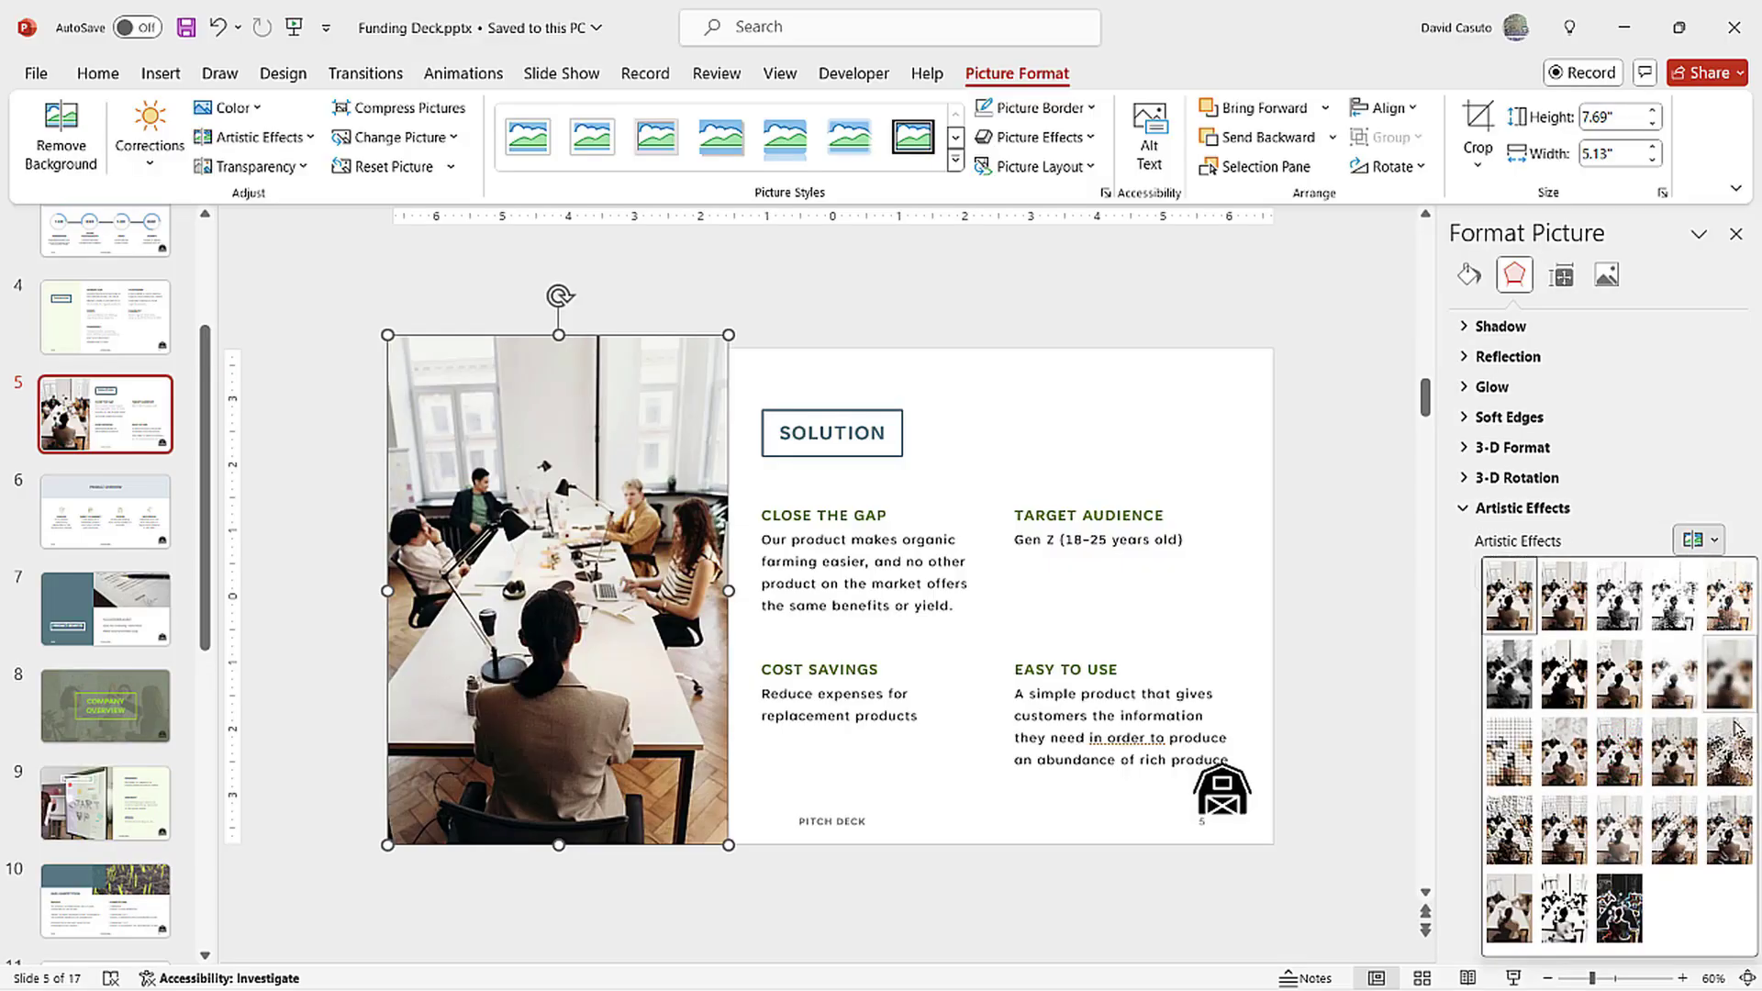
left_click(1731, 752)
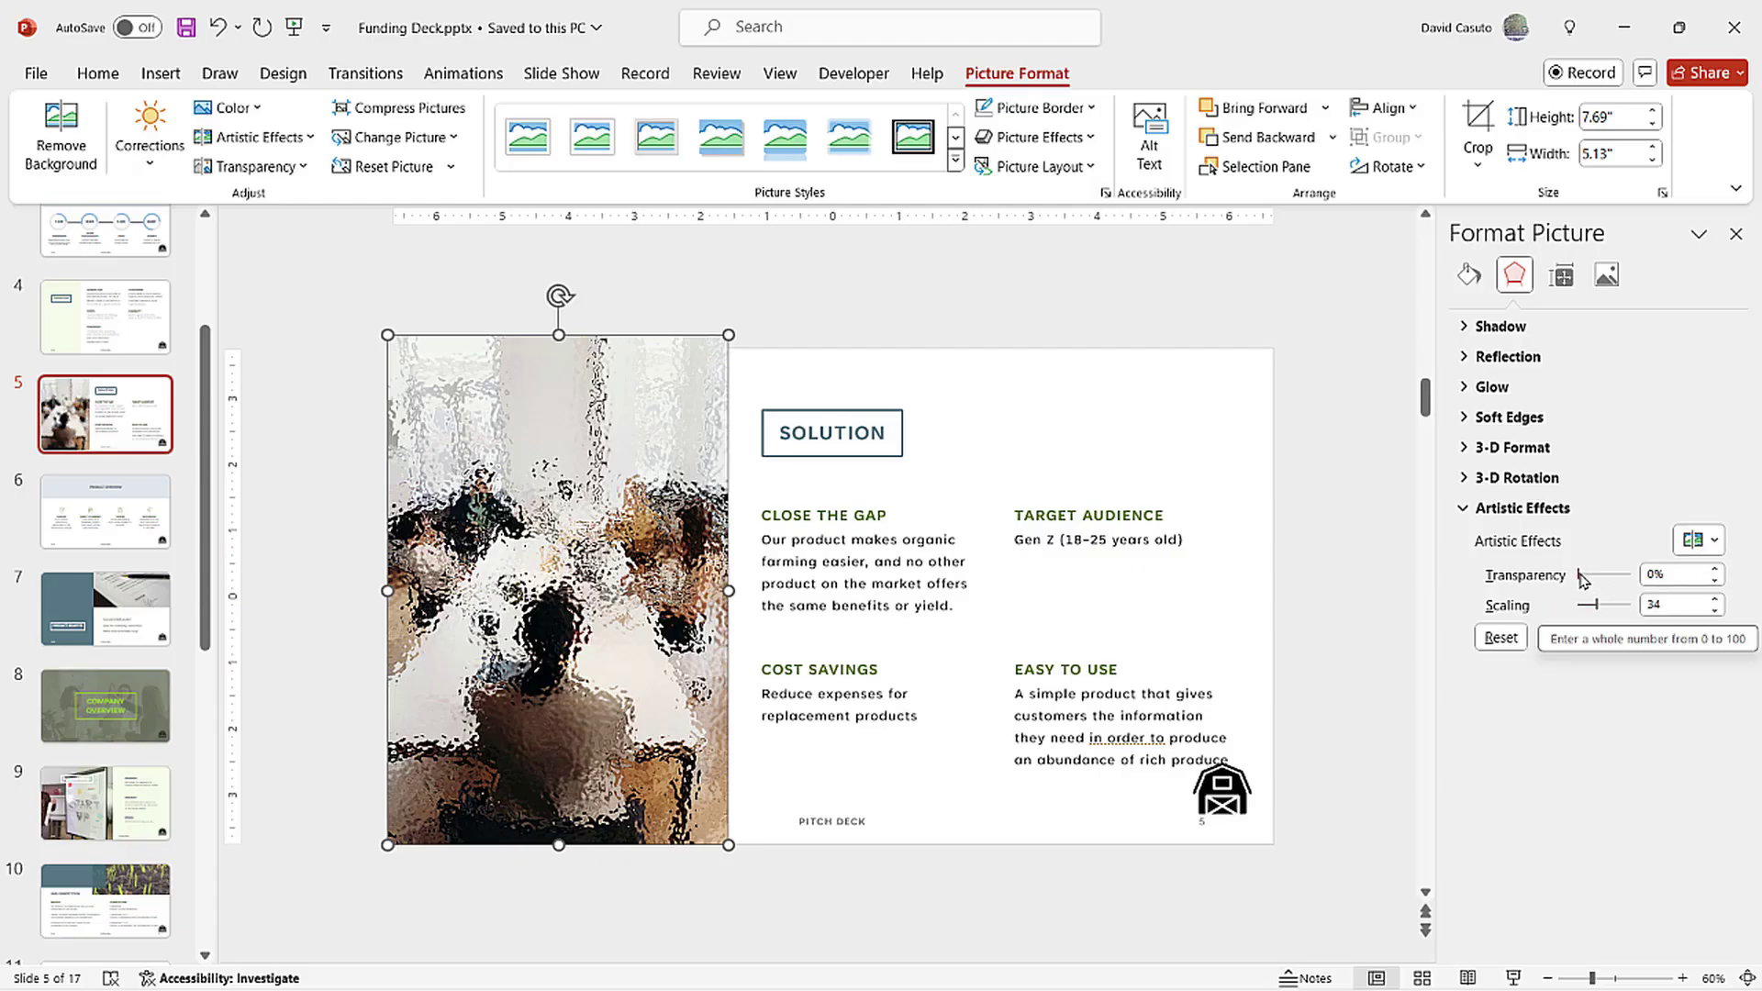
left_click_drag(1580, 575, 1603, 574)
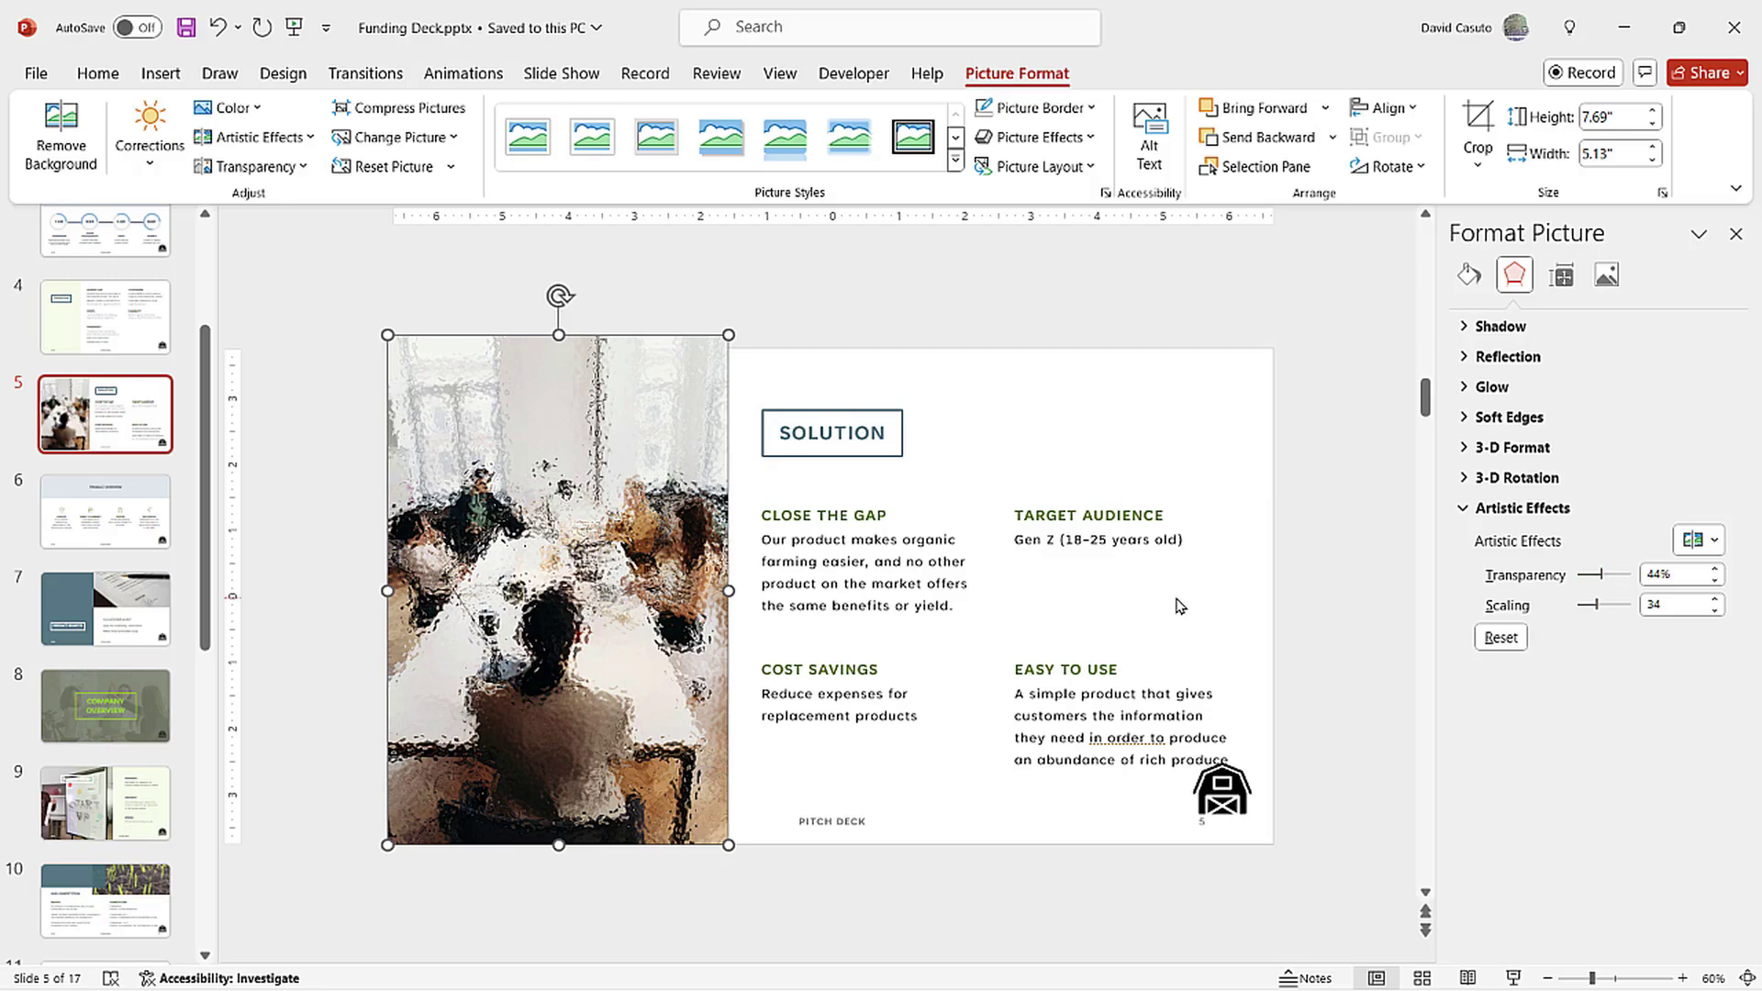
left_click_drag(1602, 575, 1613, 575)
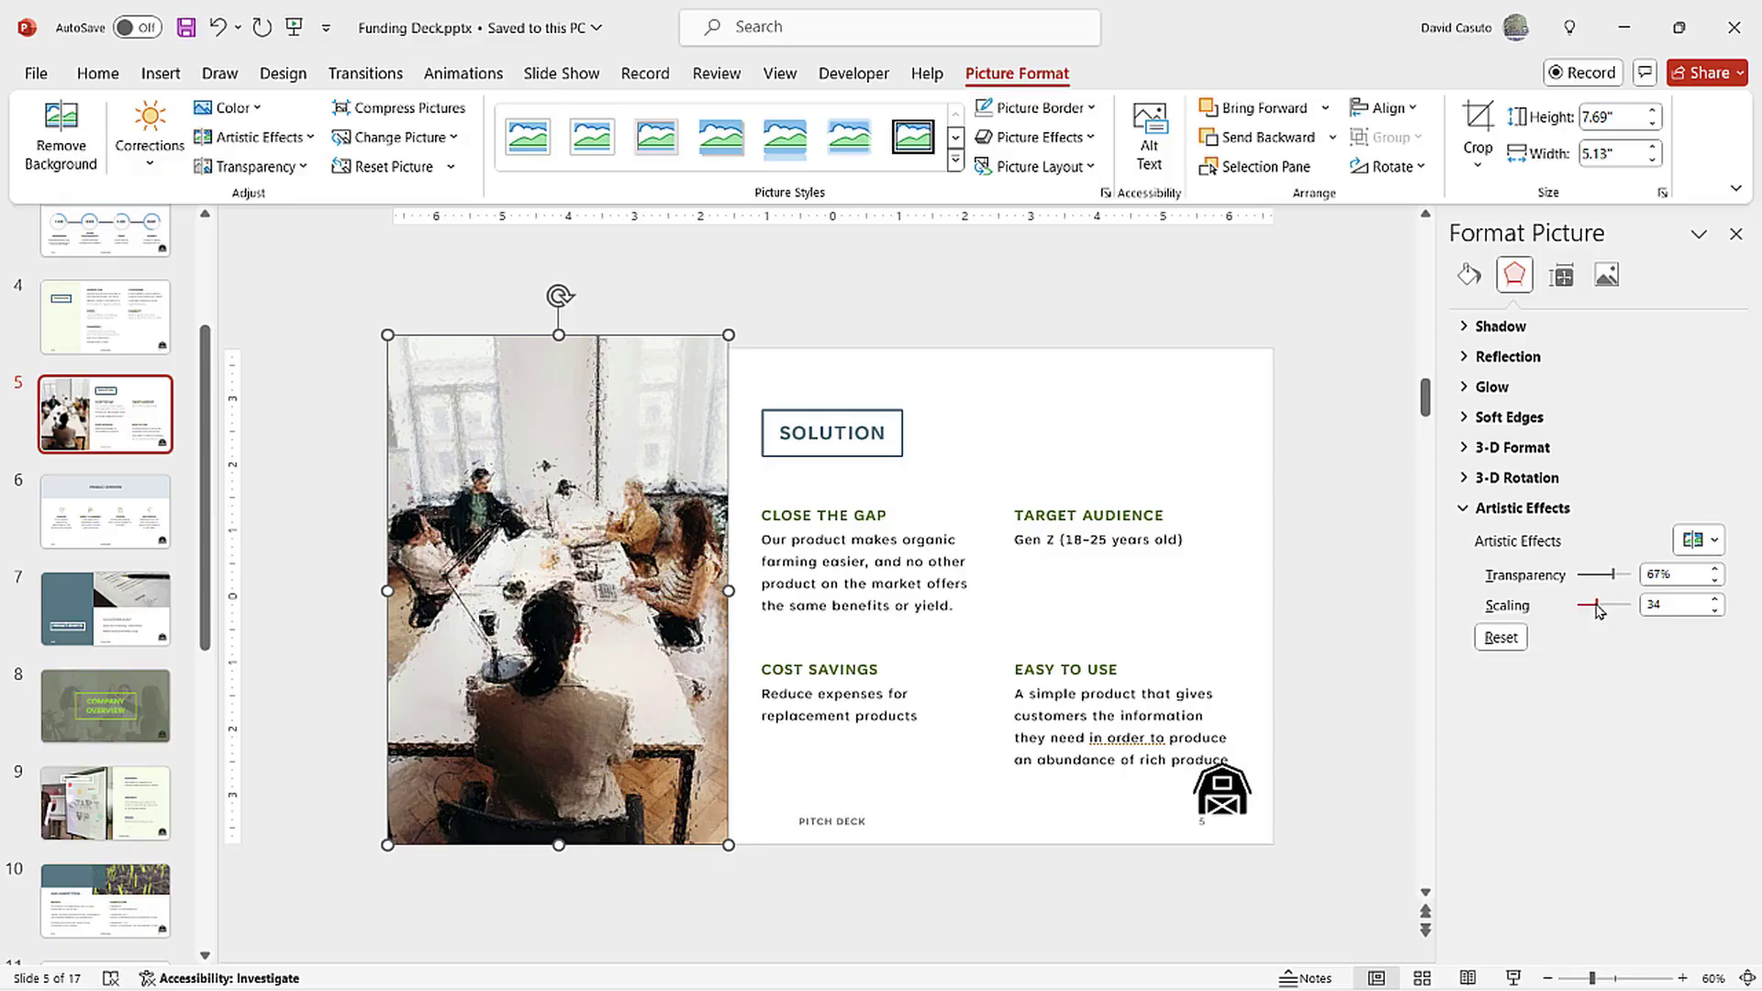
mouse_move(1596, 605)
left_mouse_down()
mouse_move(1613, 605)
mouse_move(1593, 613)
left_mouse_up()
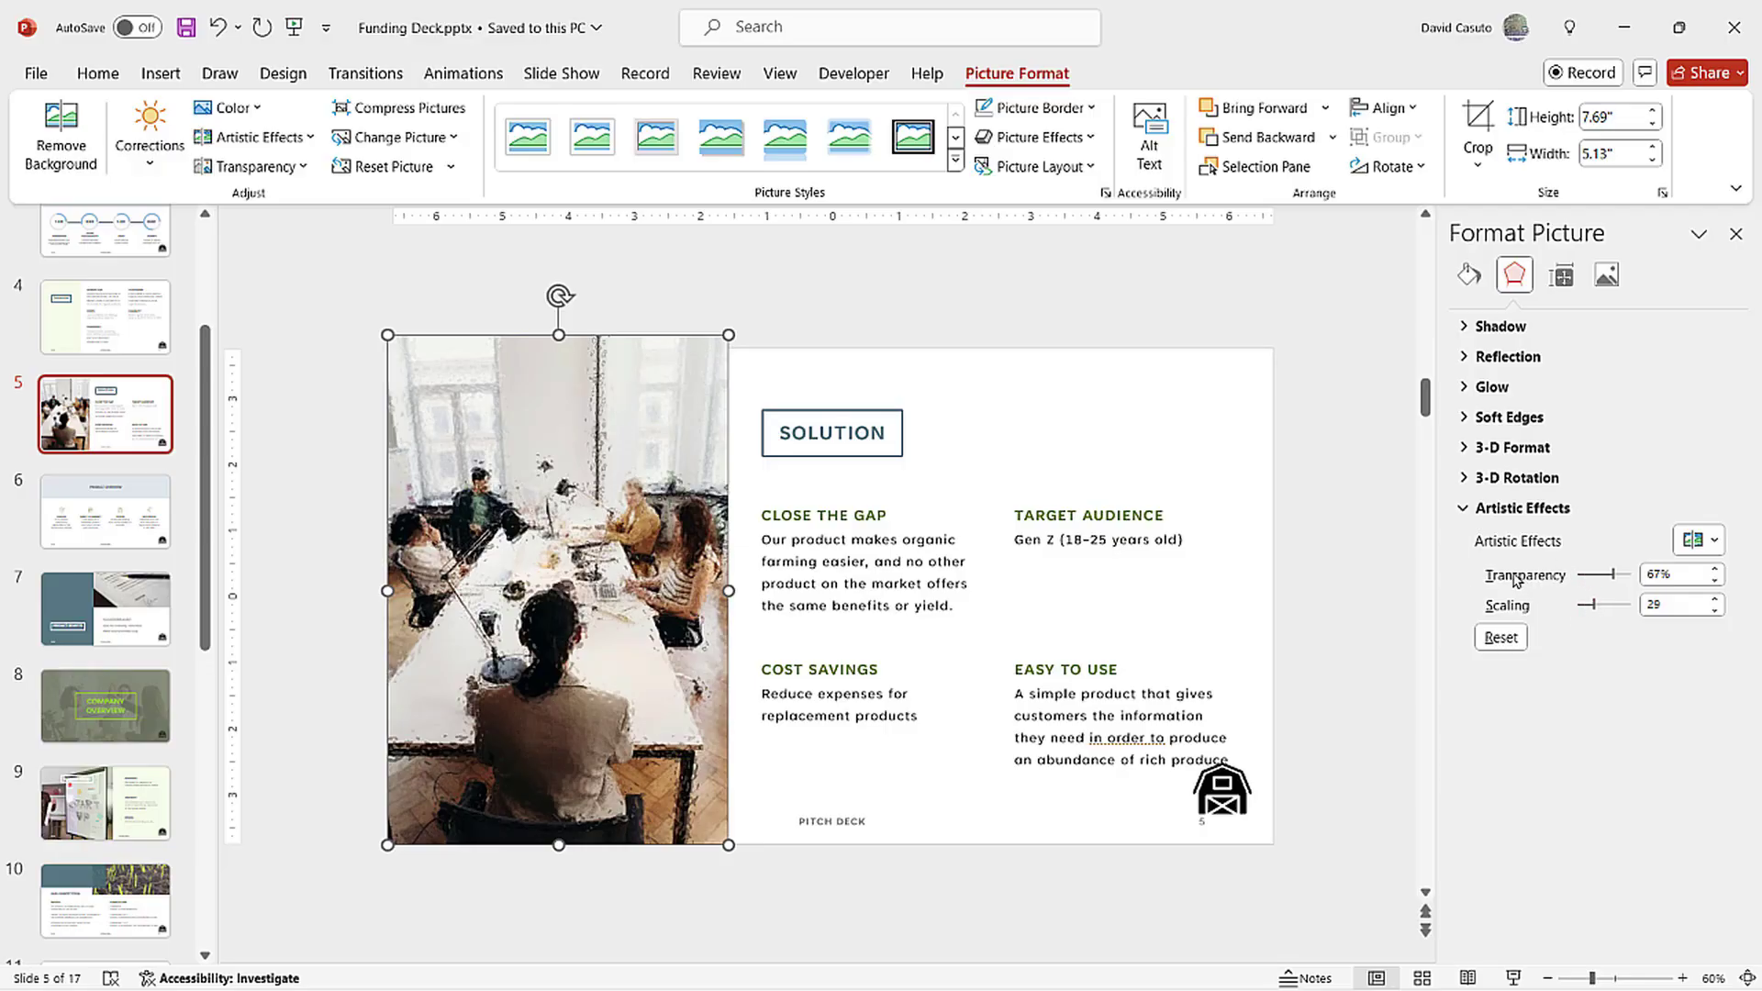
left_click(1697, 538)
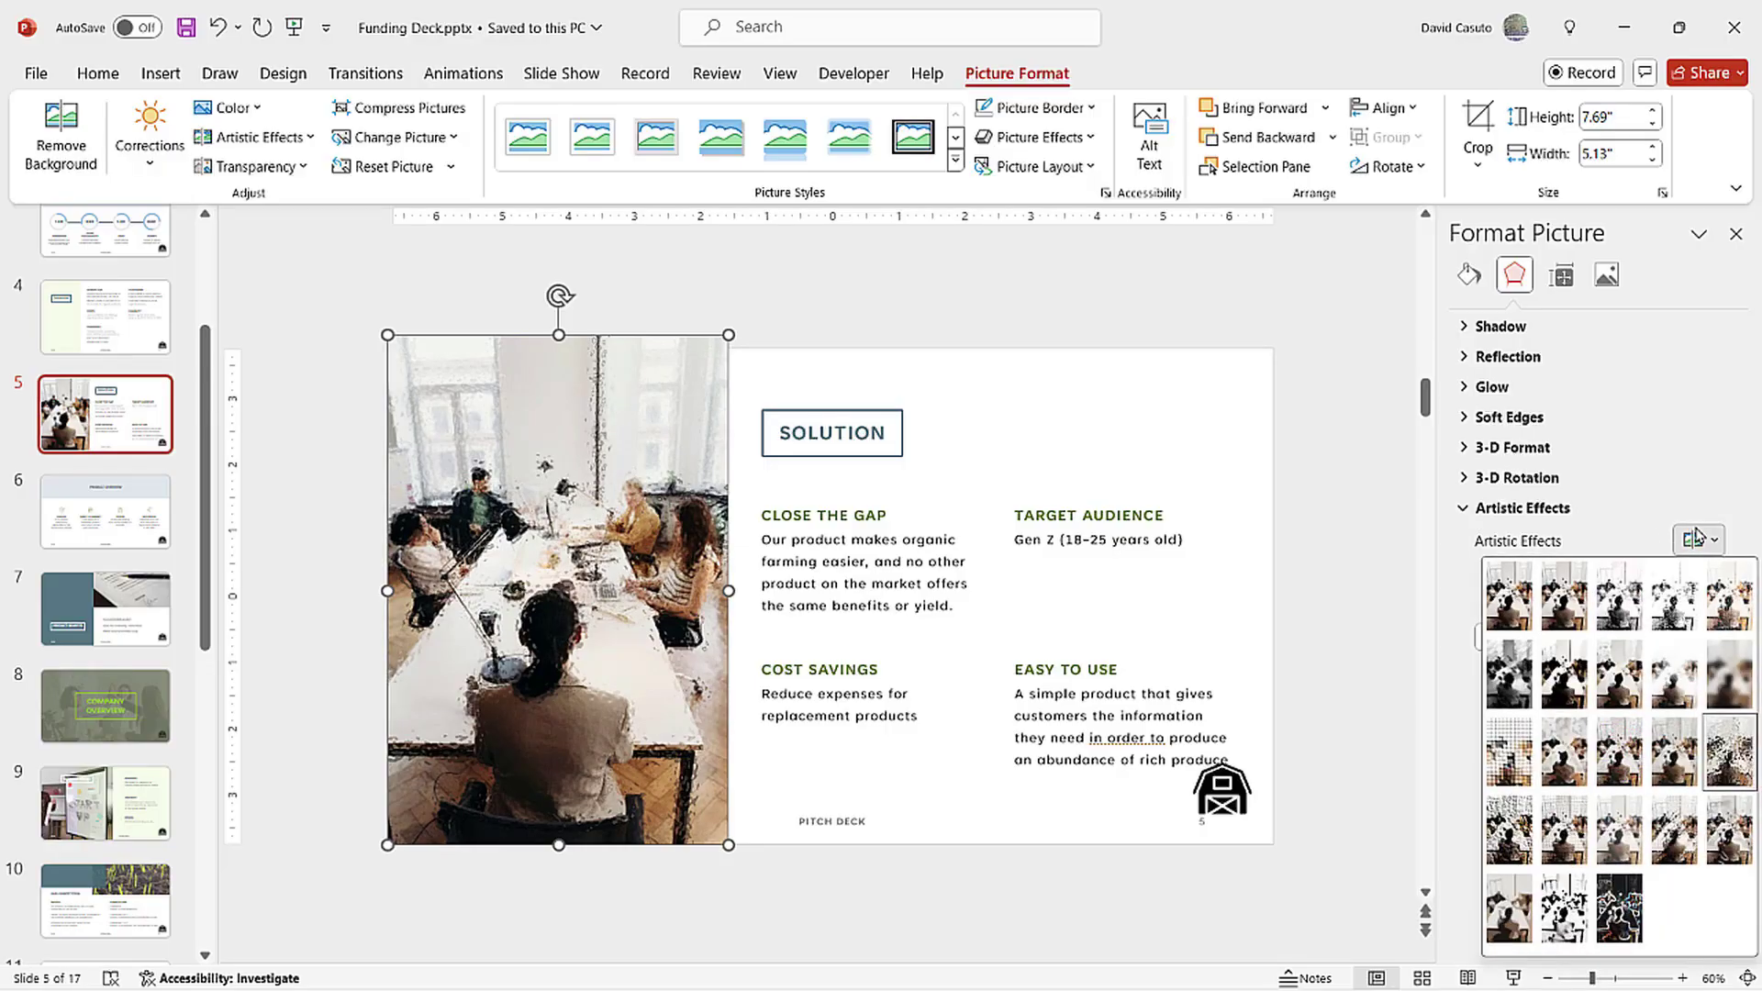
- Try a mosaic effect with grid size 8 and some transparency, then remove the artistic effect
left_click(1511, 753)
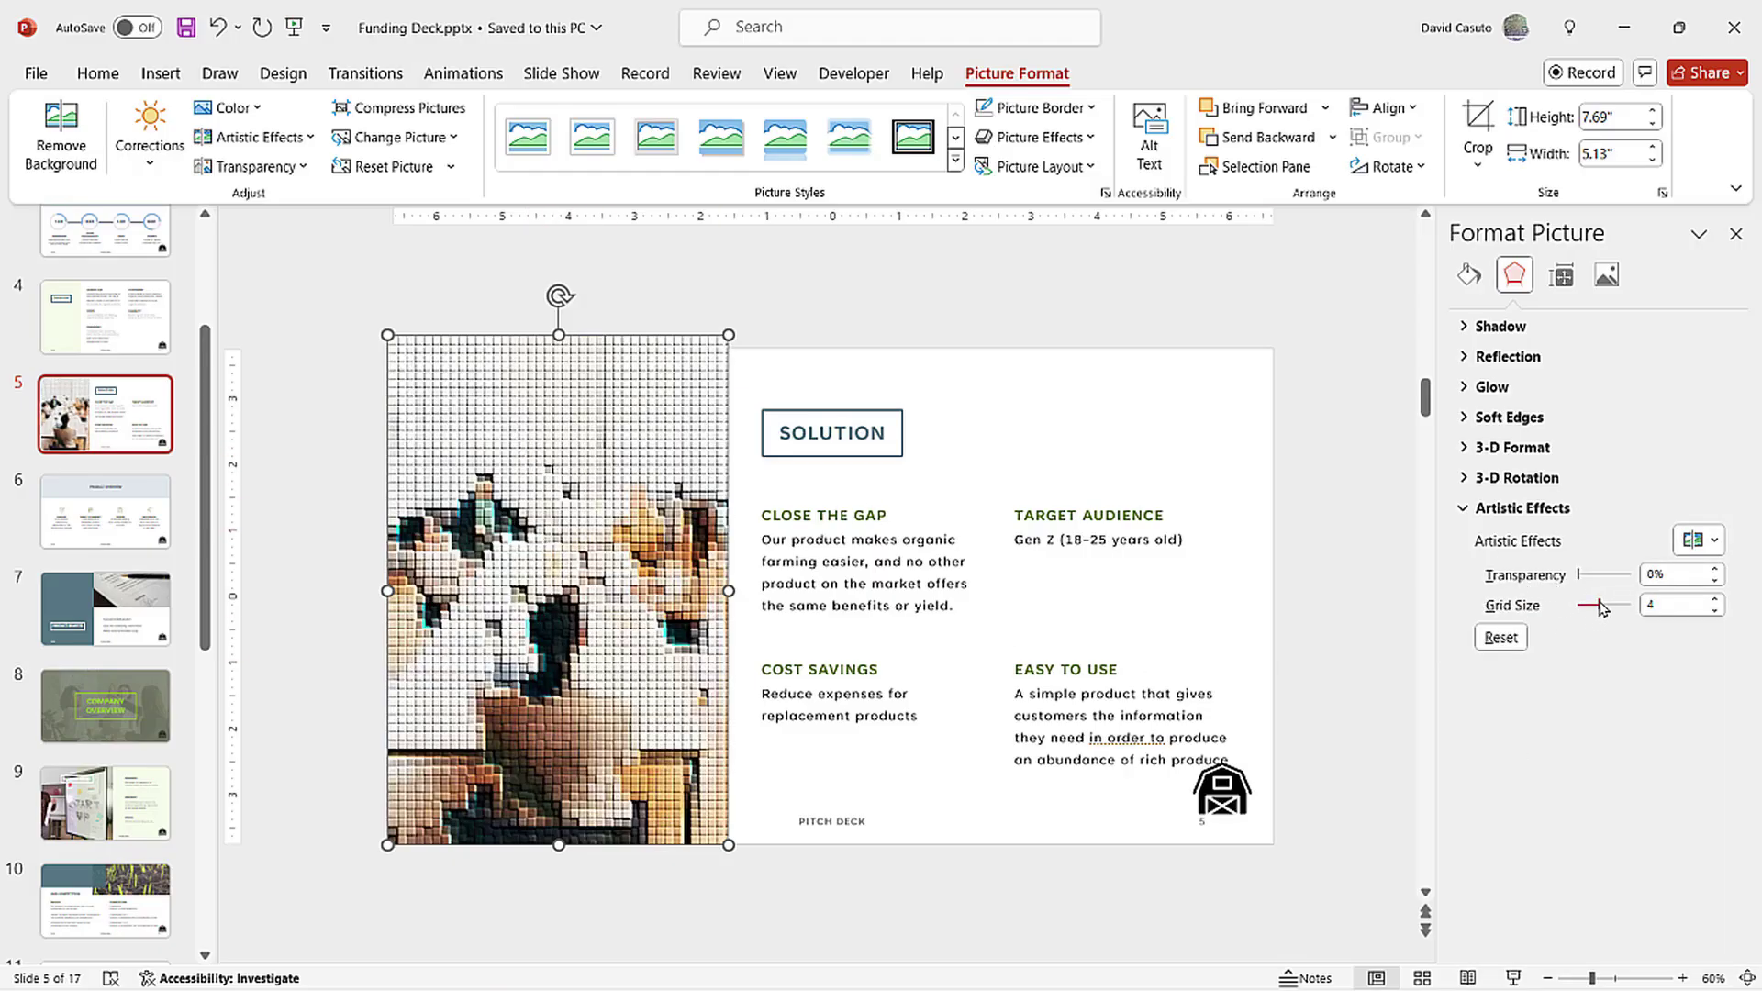
left_click_drag(1600, 605, 1619, 603)
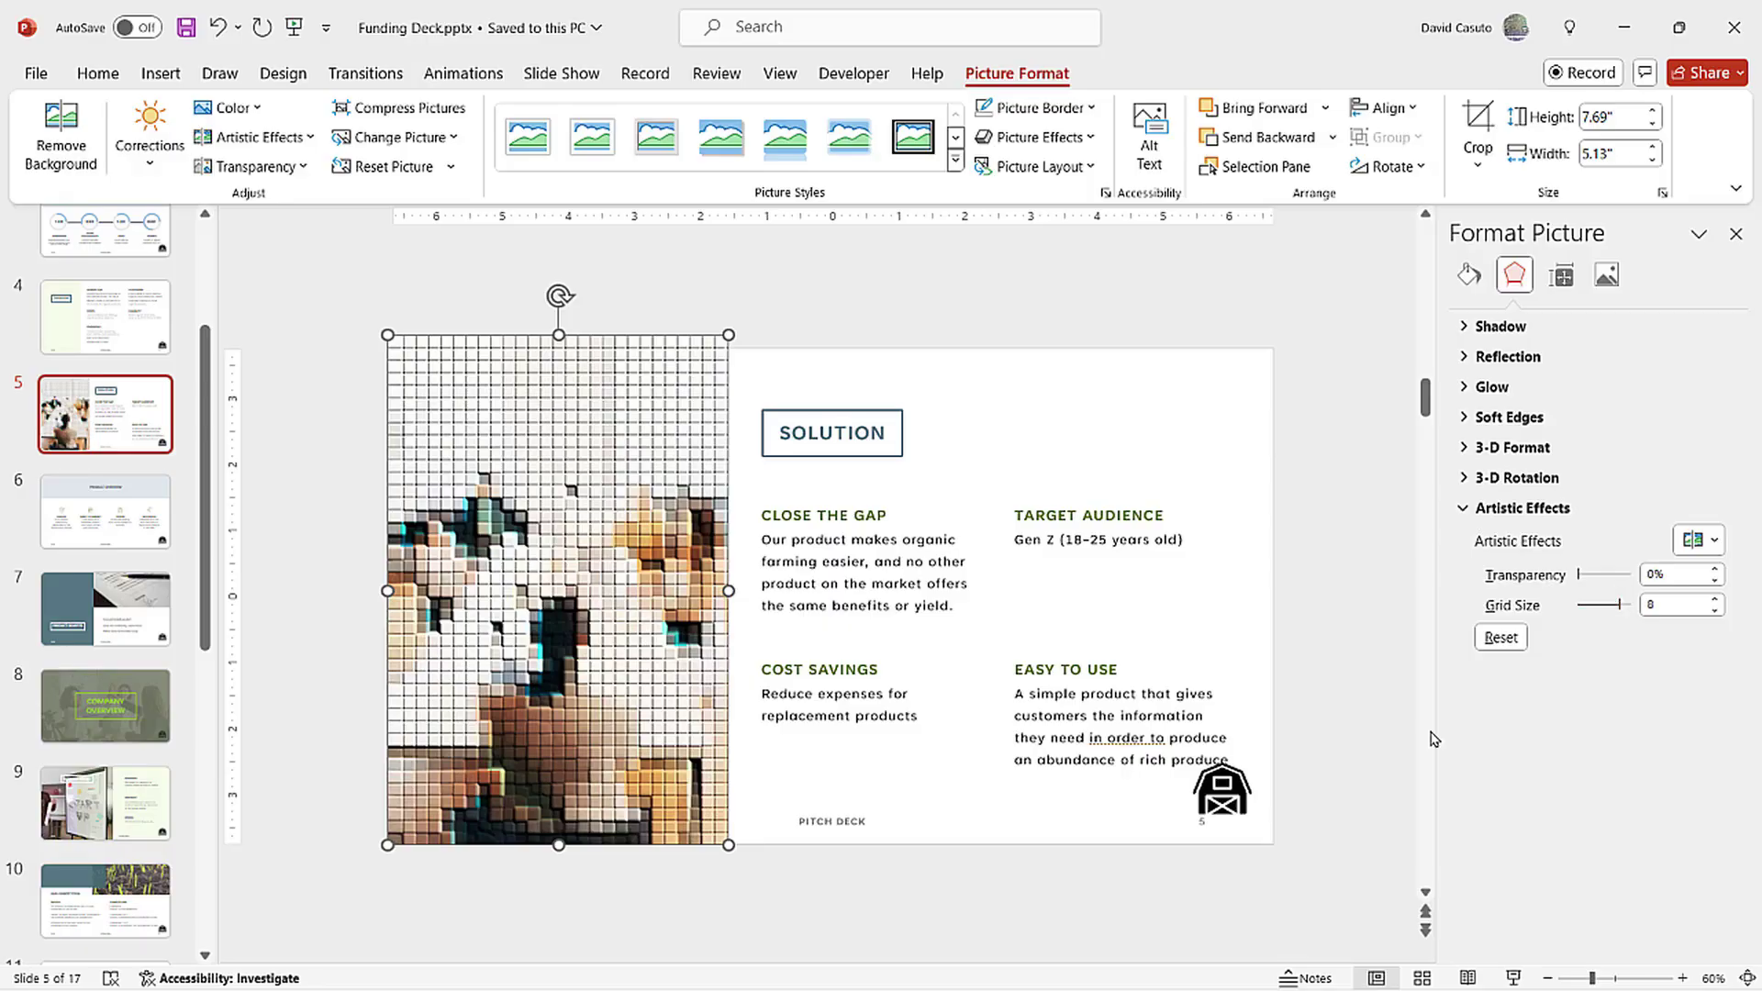
left_click(1586, 574)
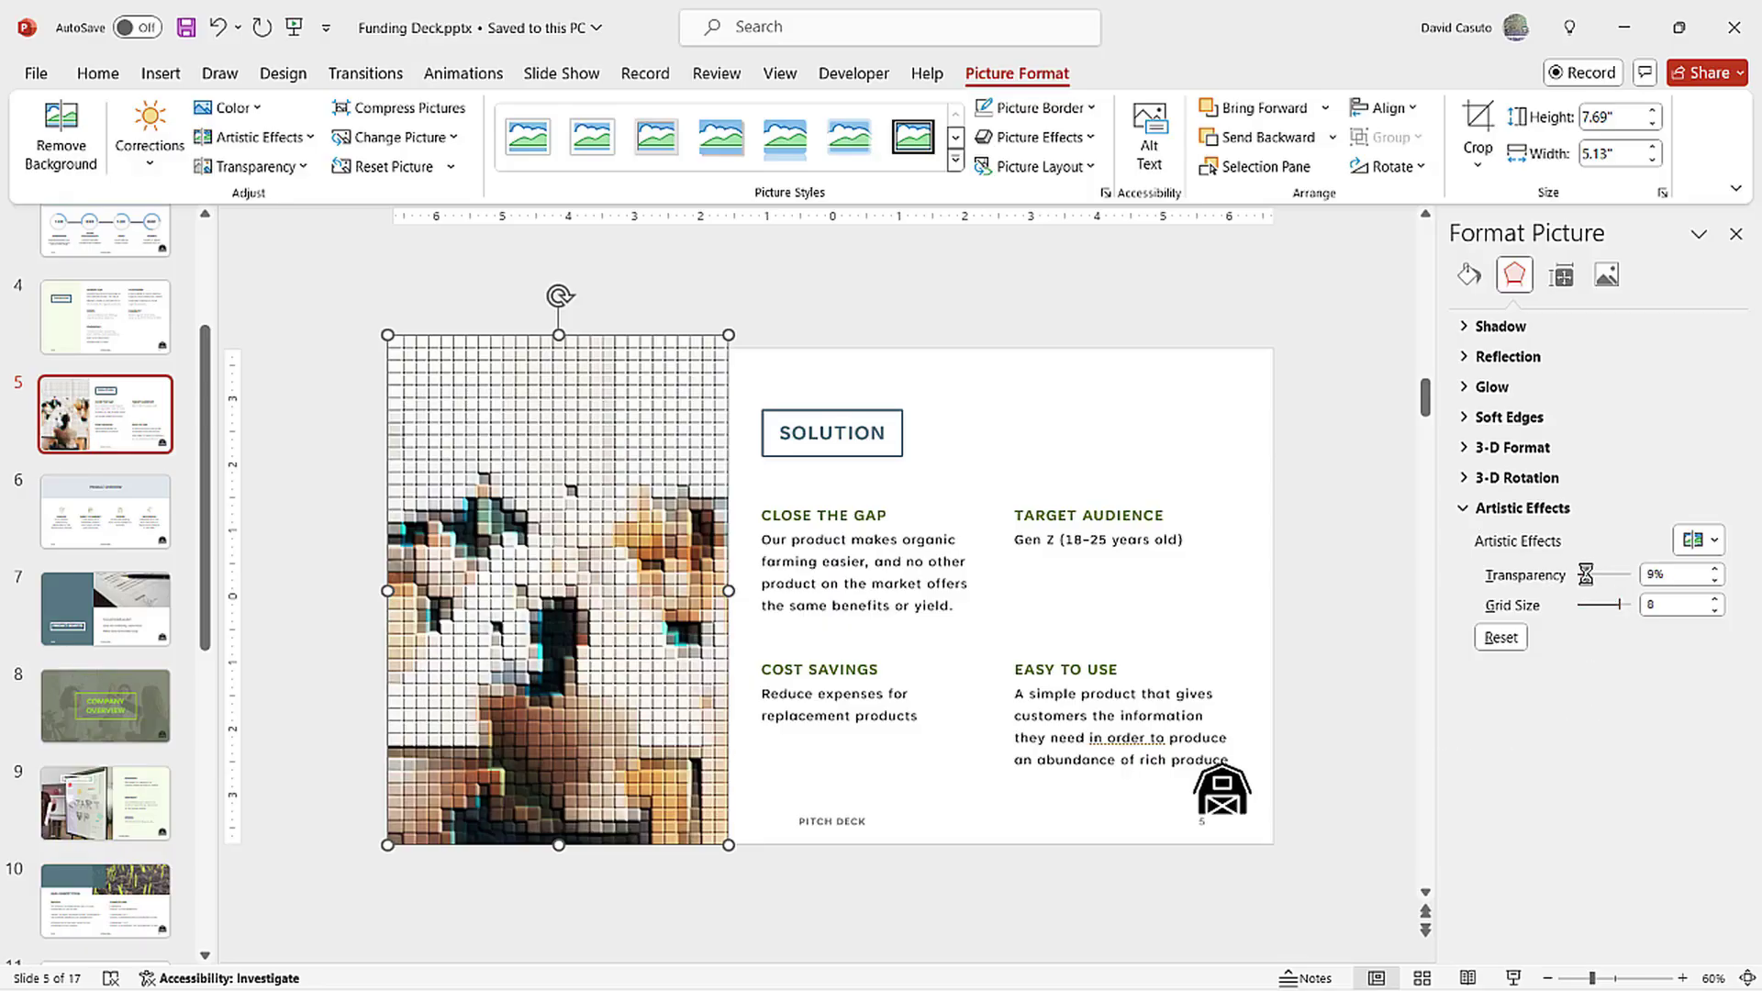
left_click_drag(1586, 575, 1607, 575)
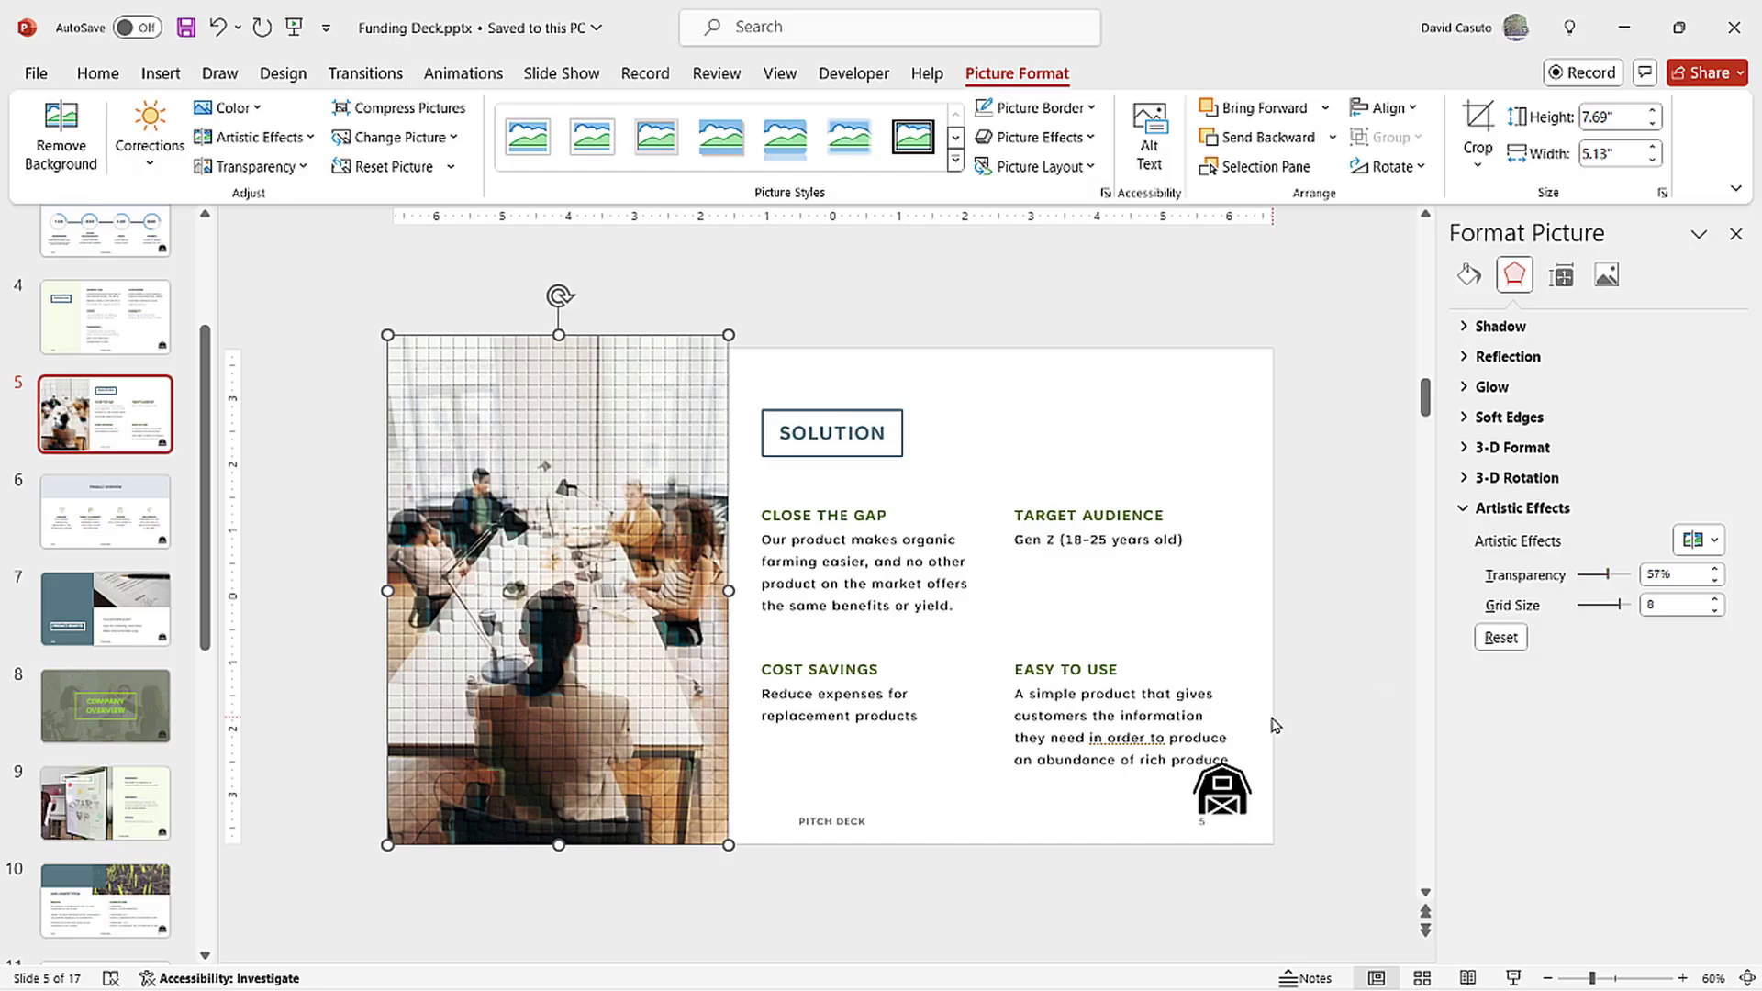
left_click(1502, 637)
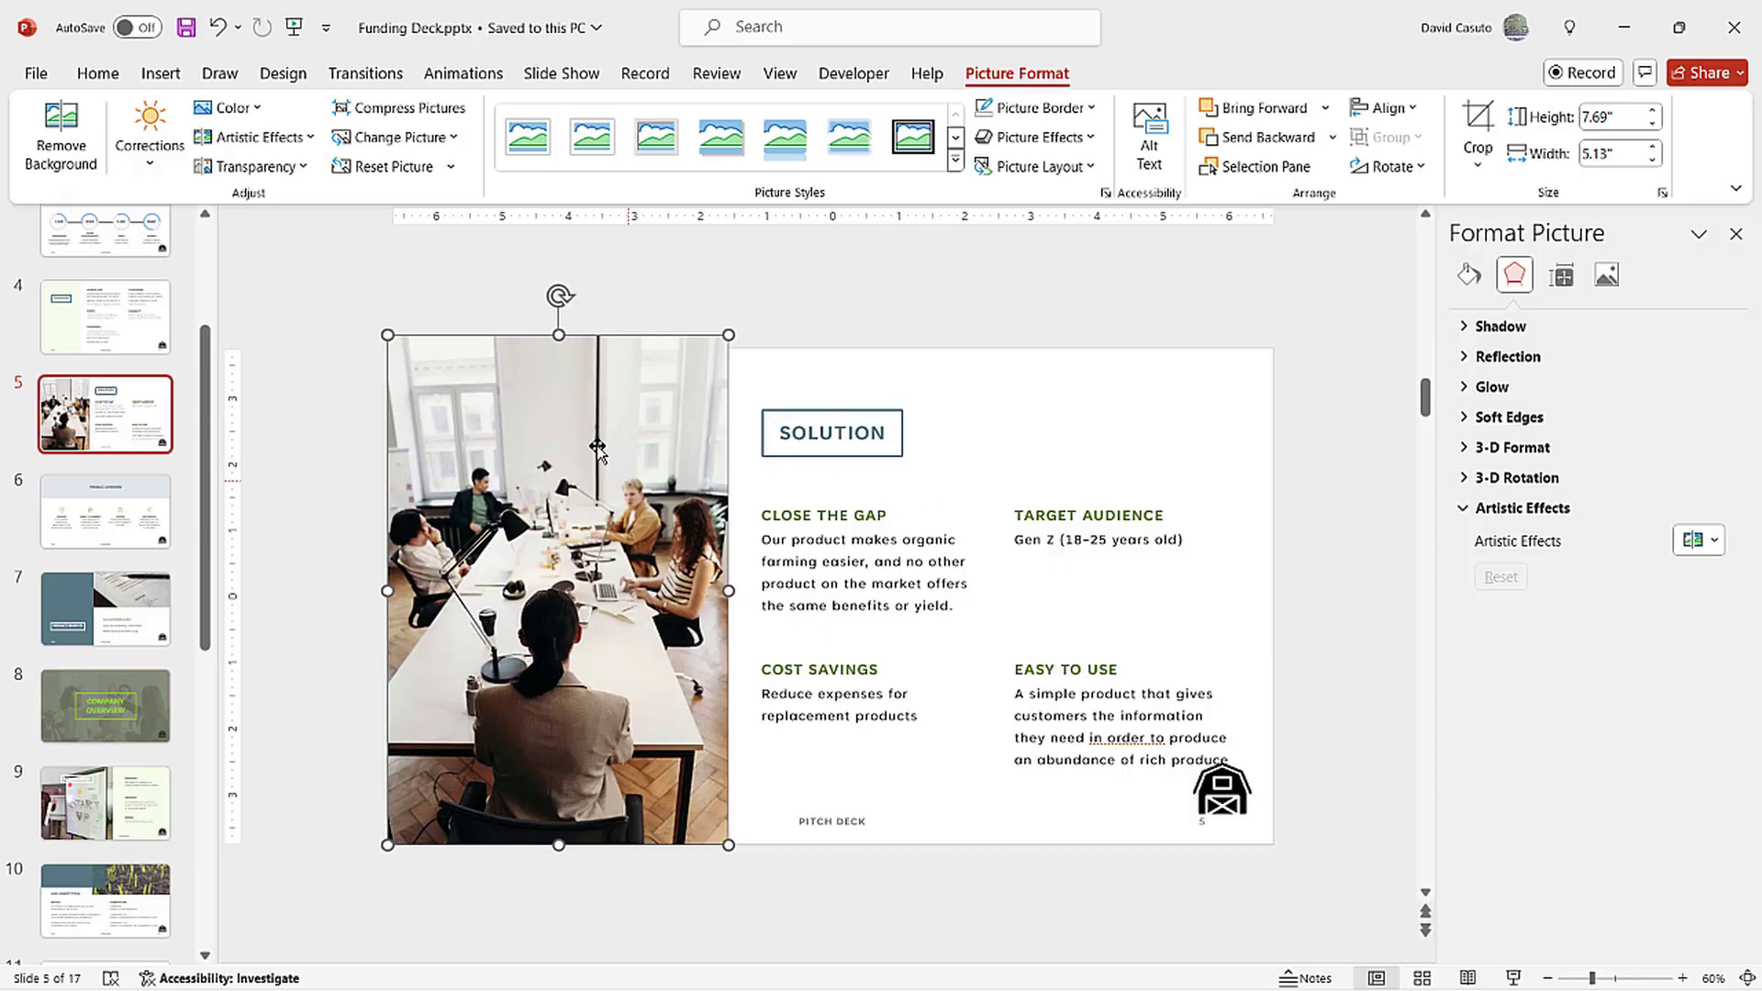
left_click_drag(542, 400, 823, 400)
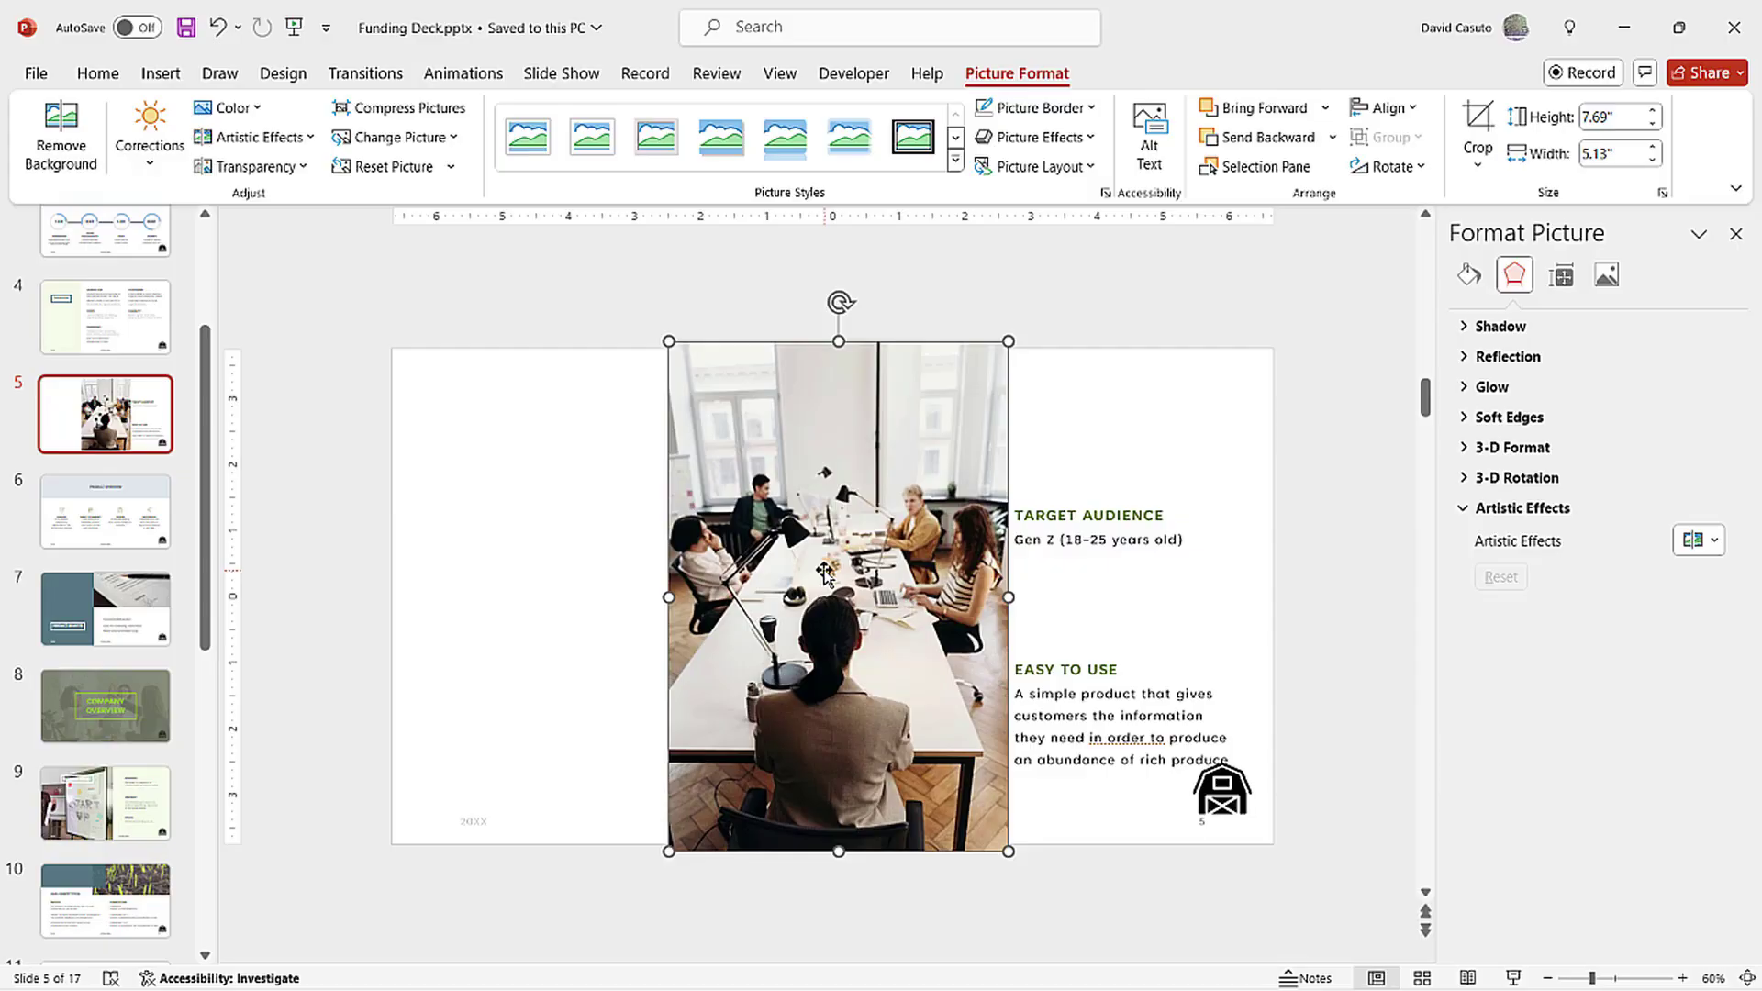
left_click(272, 168)
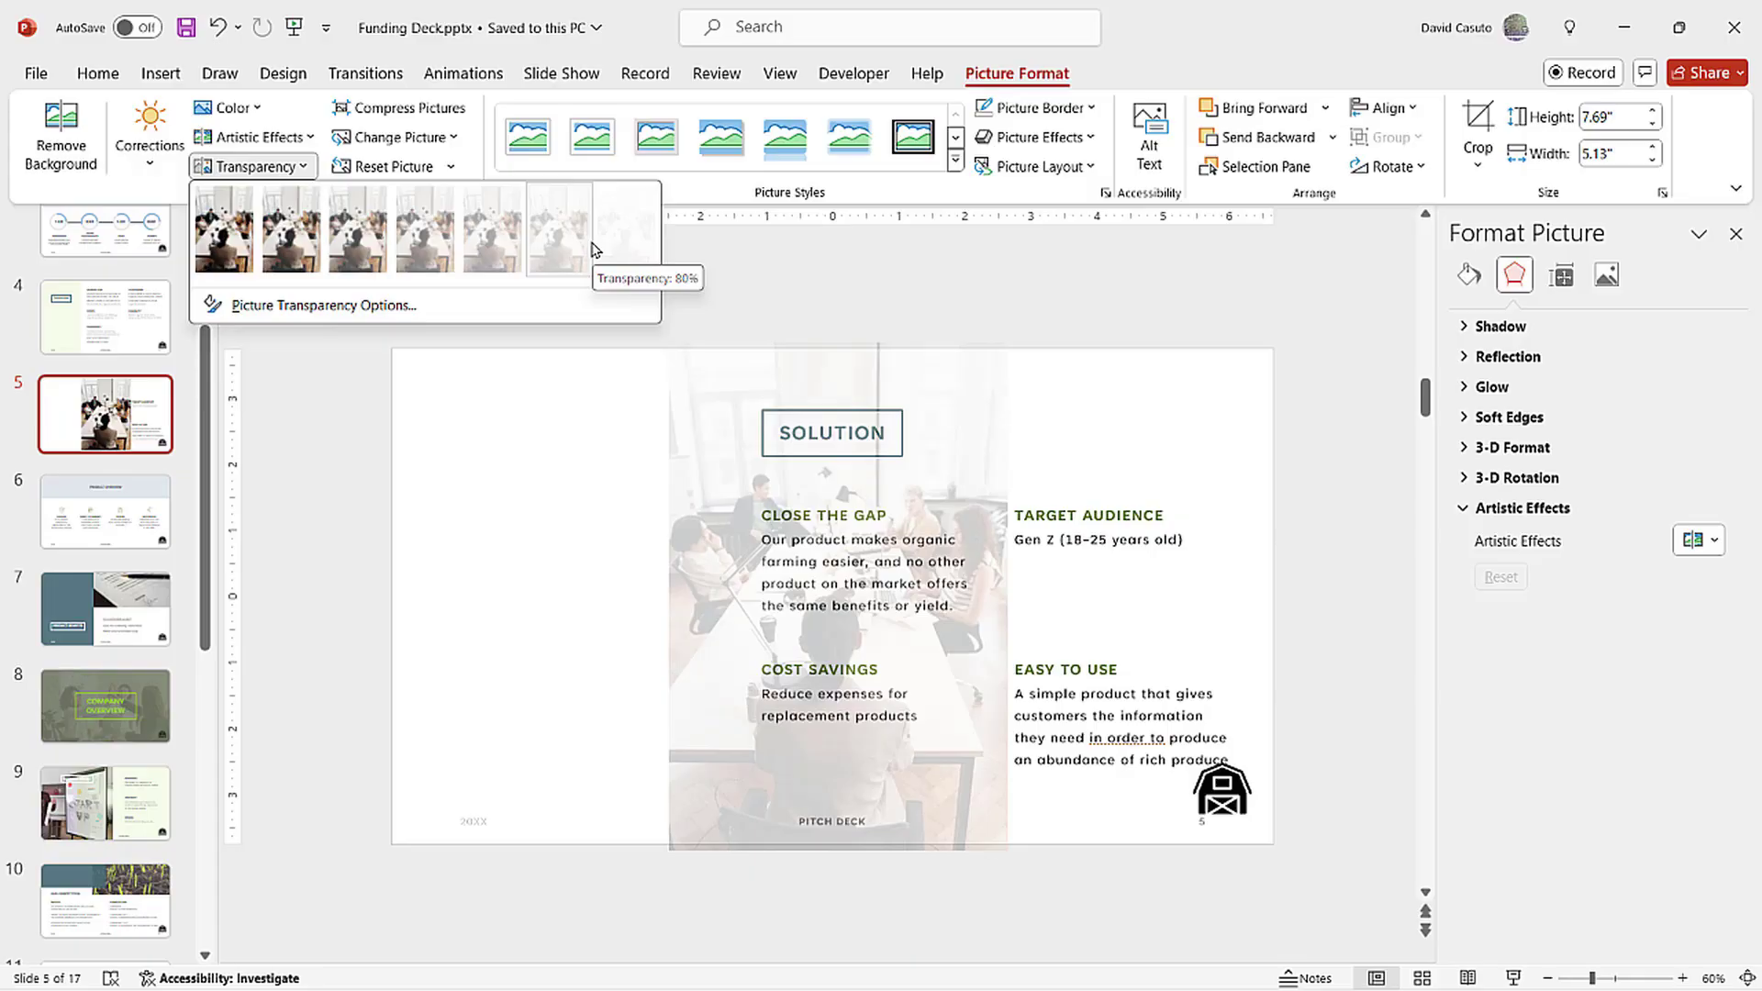
left_click(888, 306)
left_click_drag(889, 514, 607, 514)
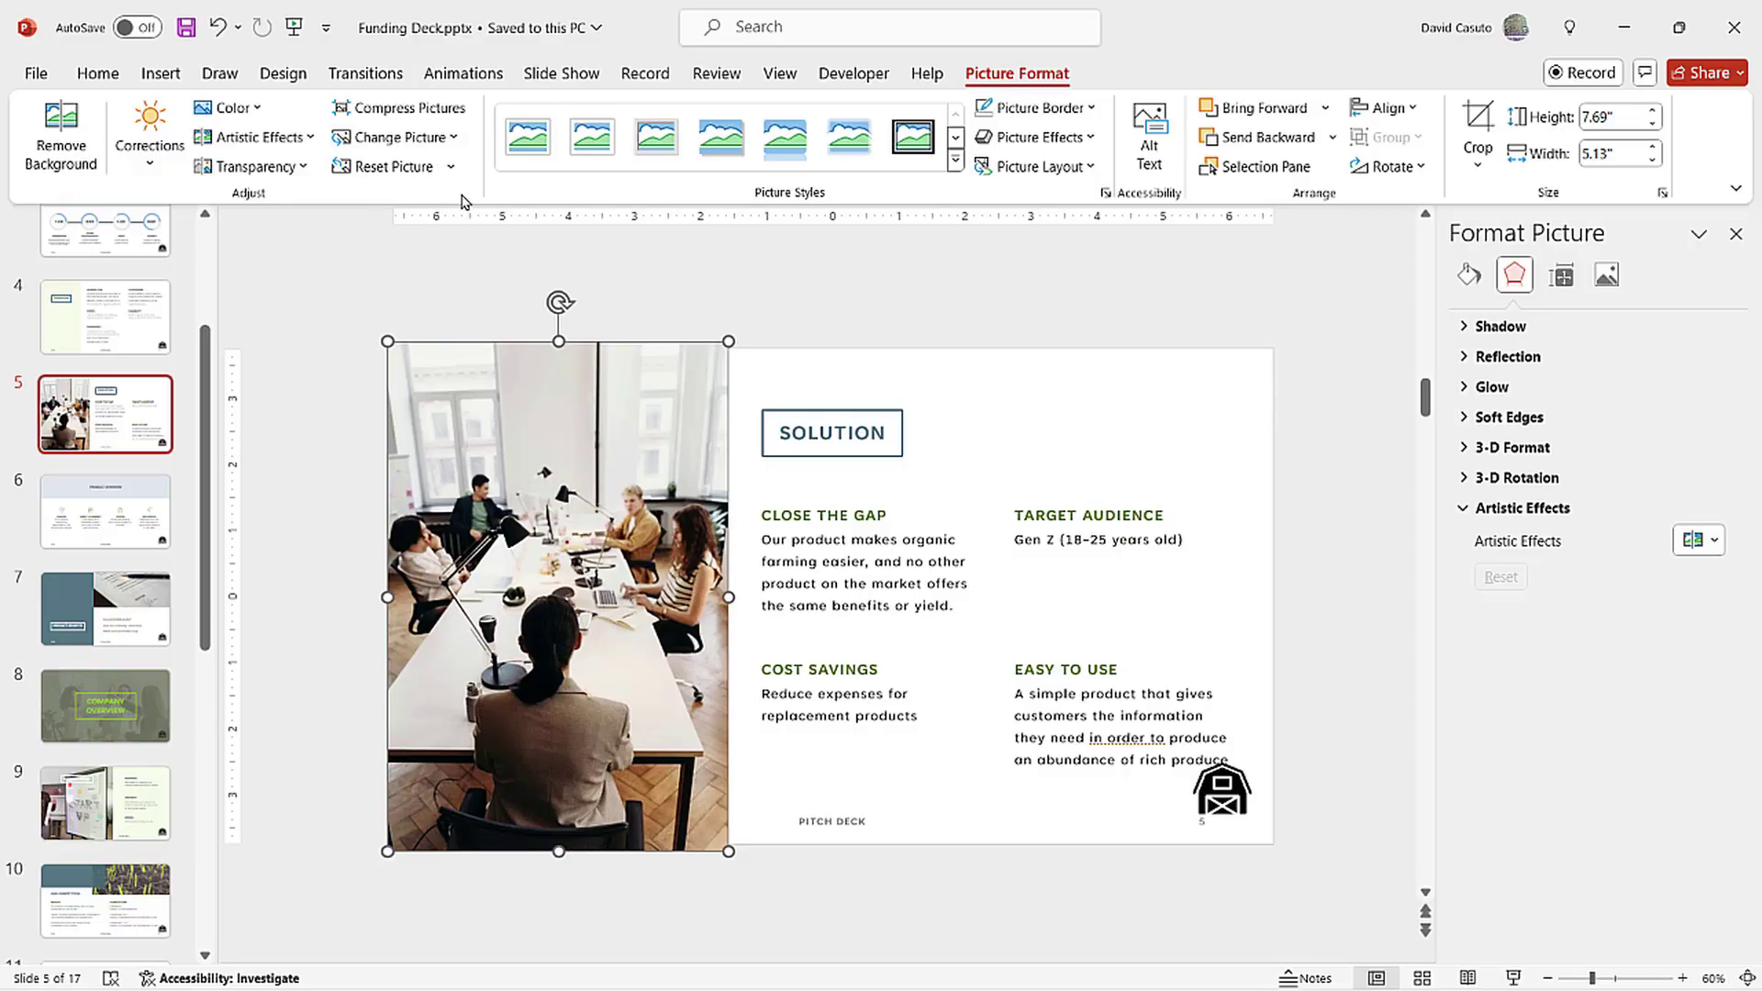
left_click(453, 143)
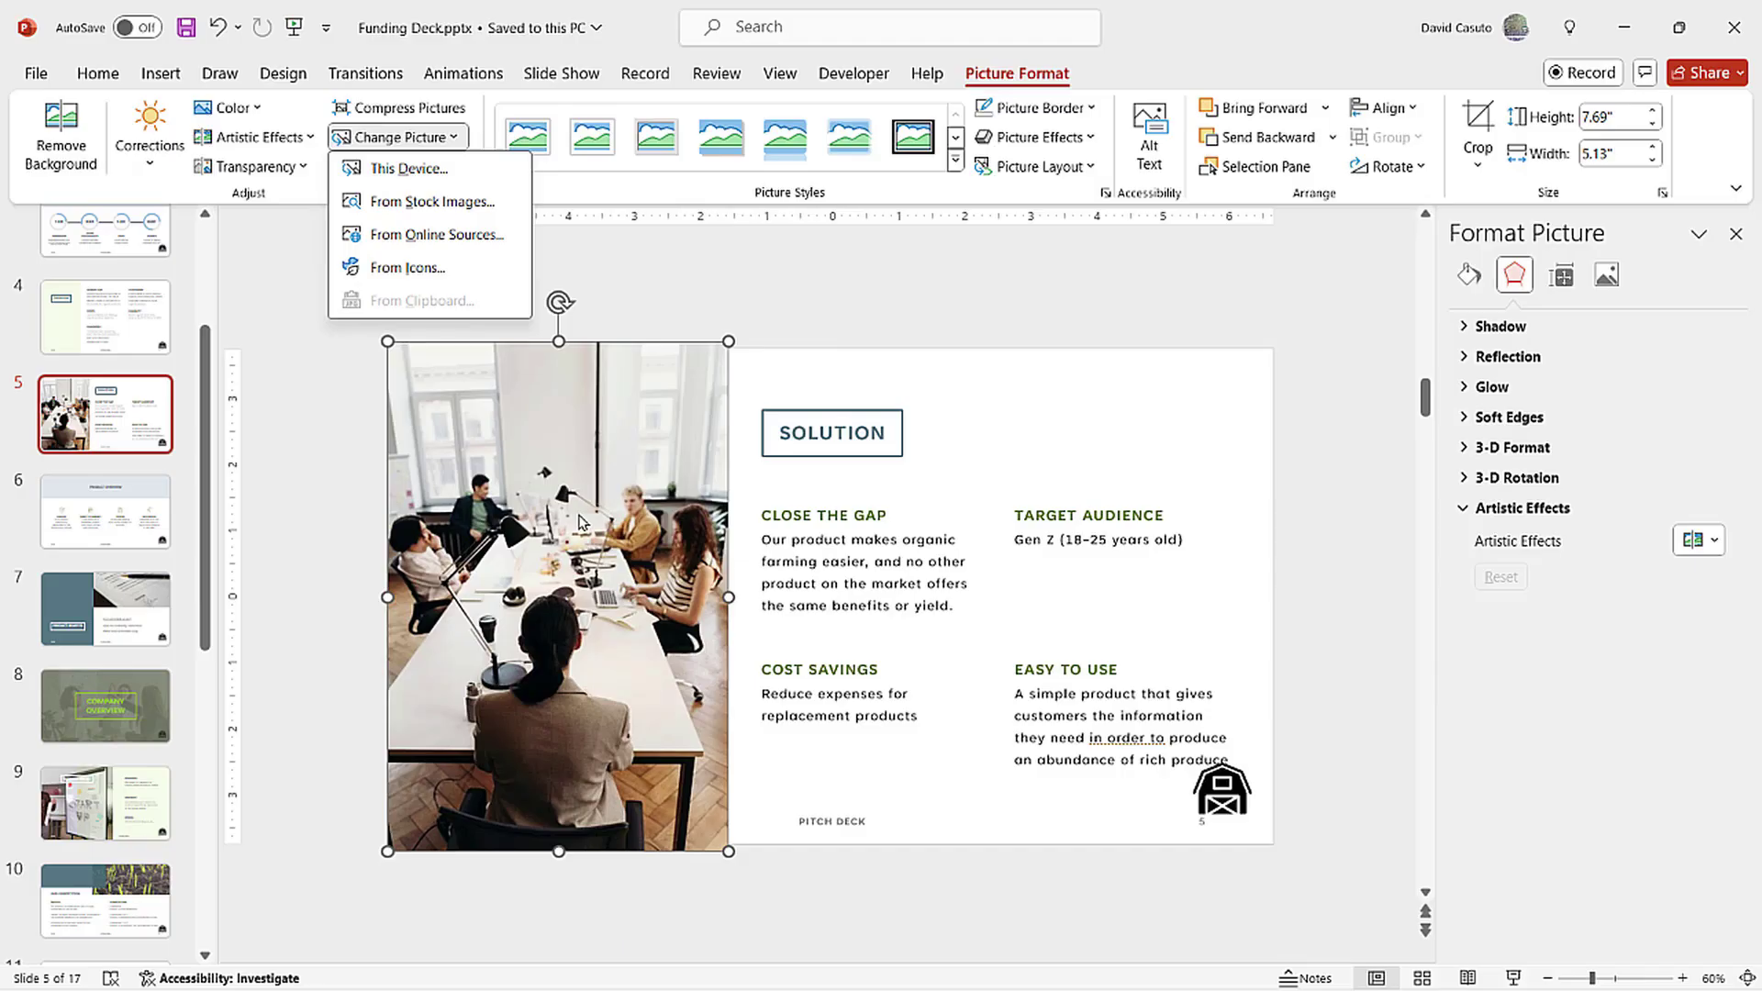
left_click(619, 203)
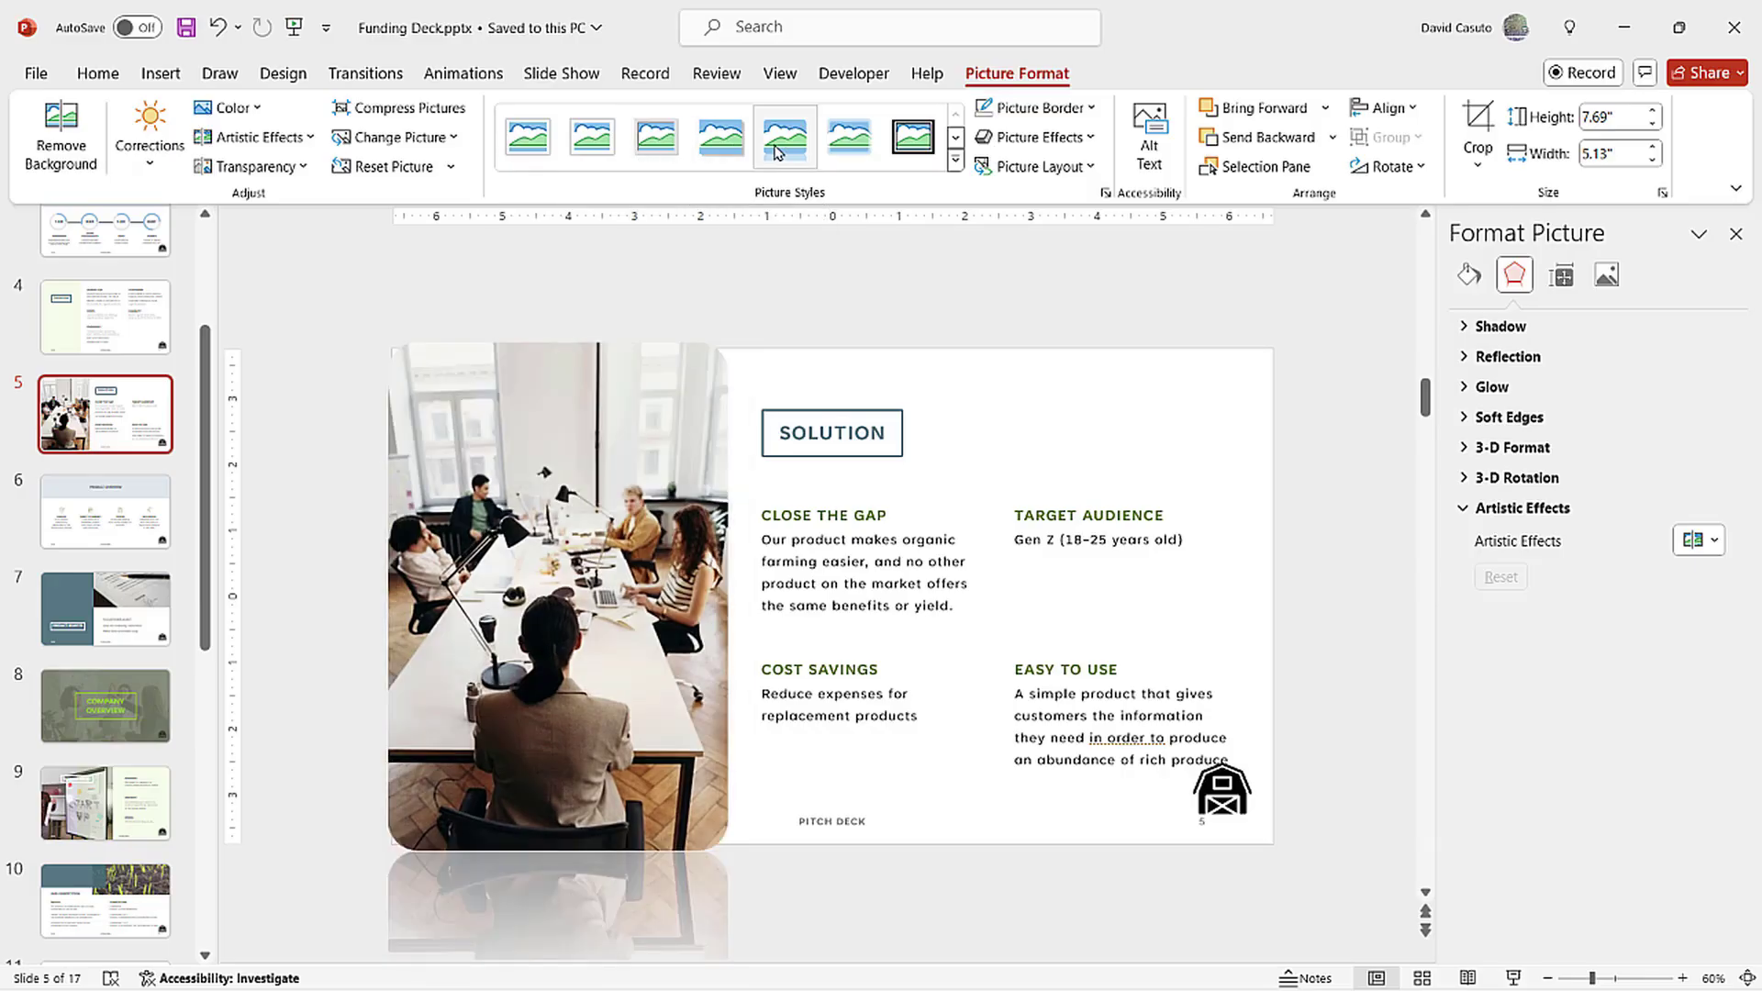
- Apply a rounded reflected picture style and resize the photo to 6.43" by 4.29" near the top
left_click(955, 160)
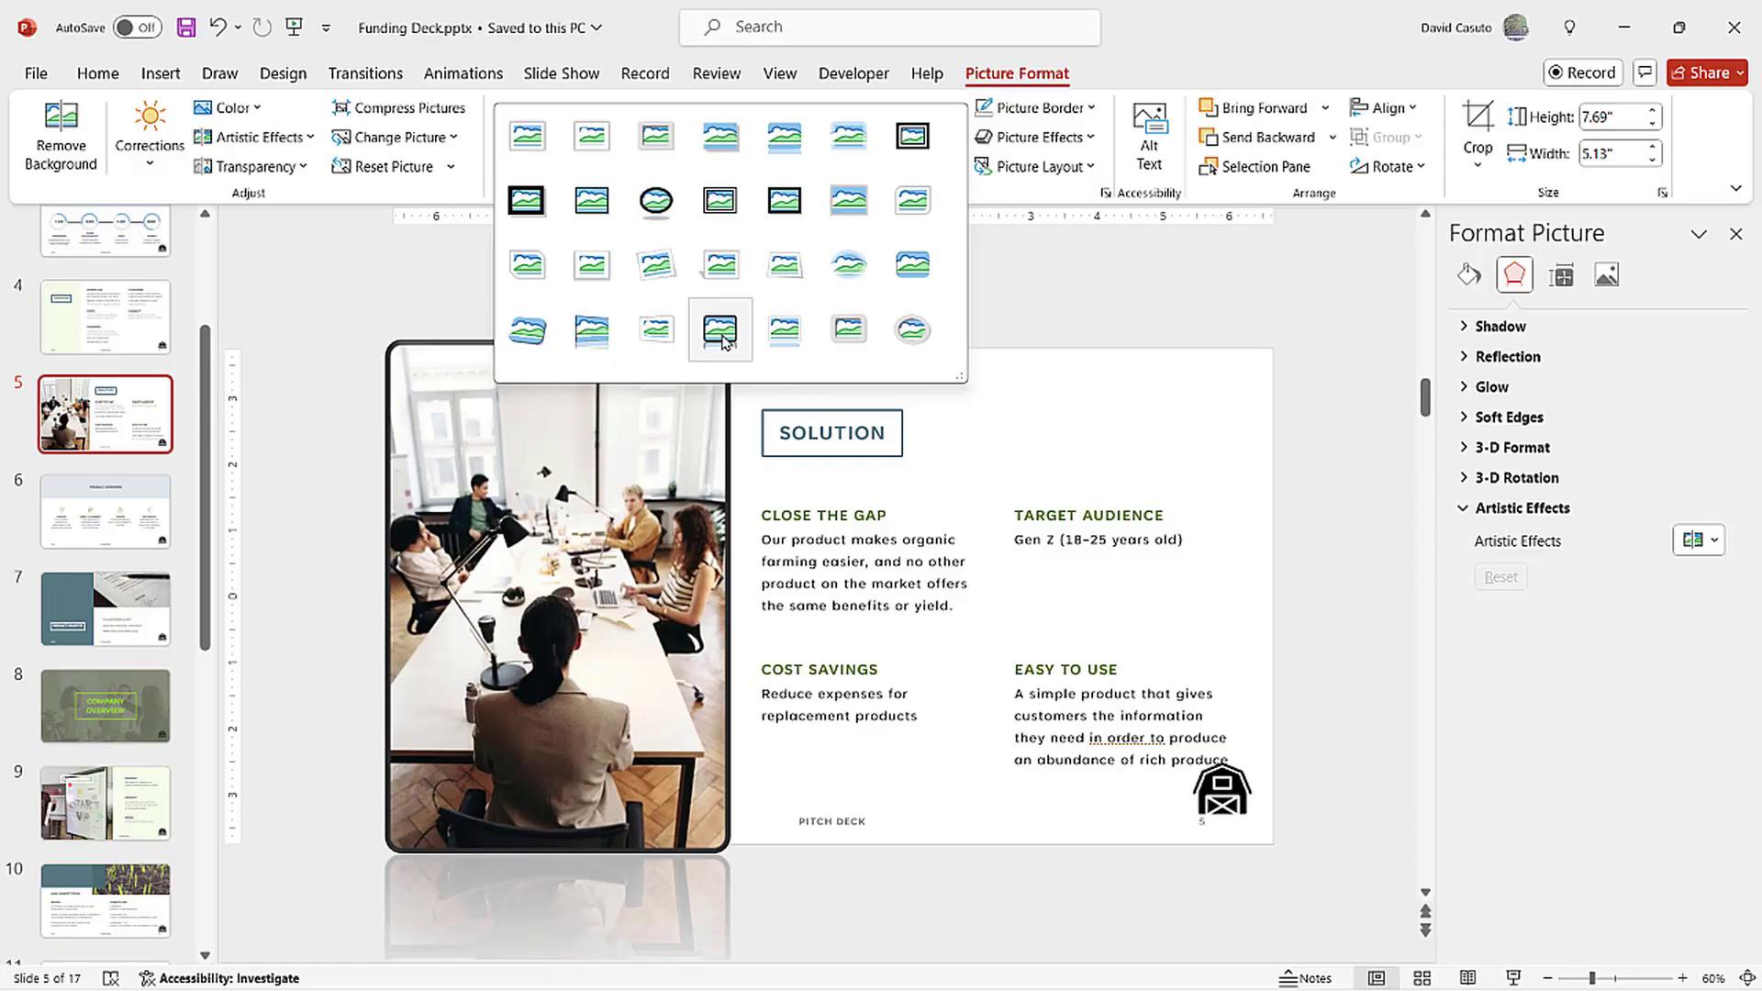
left_click(723, 340)
left_click_drag(386, 289, 464, 374)
left_click_drag(567, 466, 542, 396)
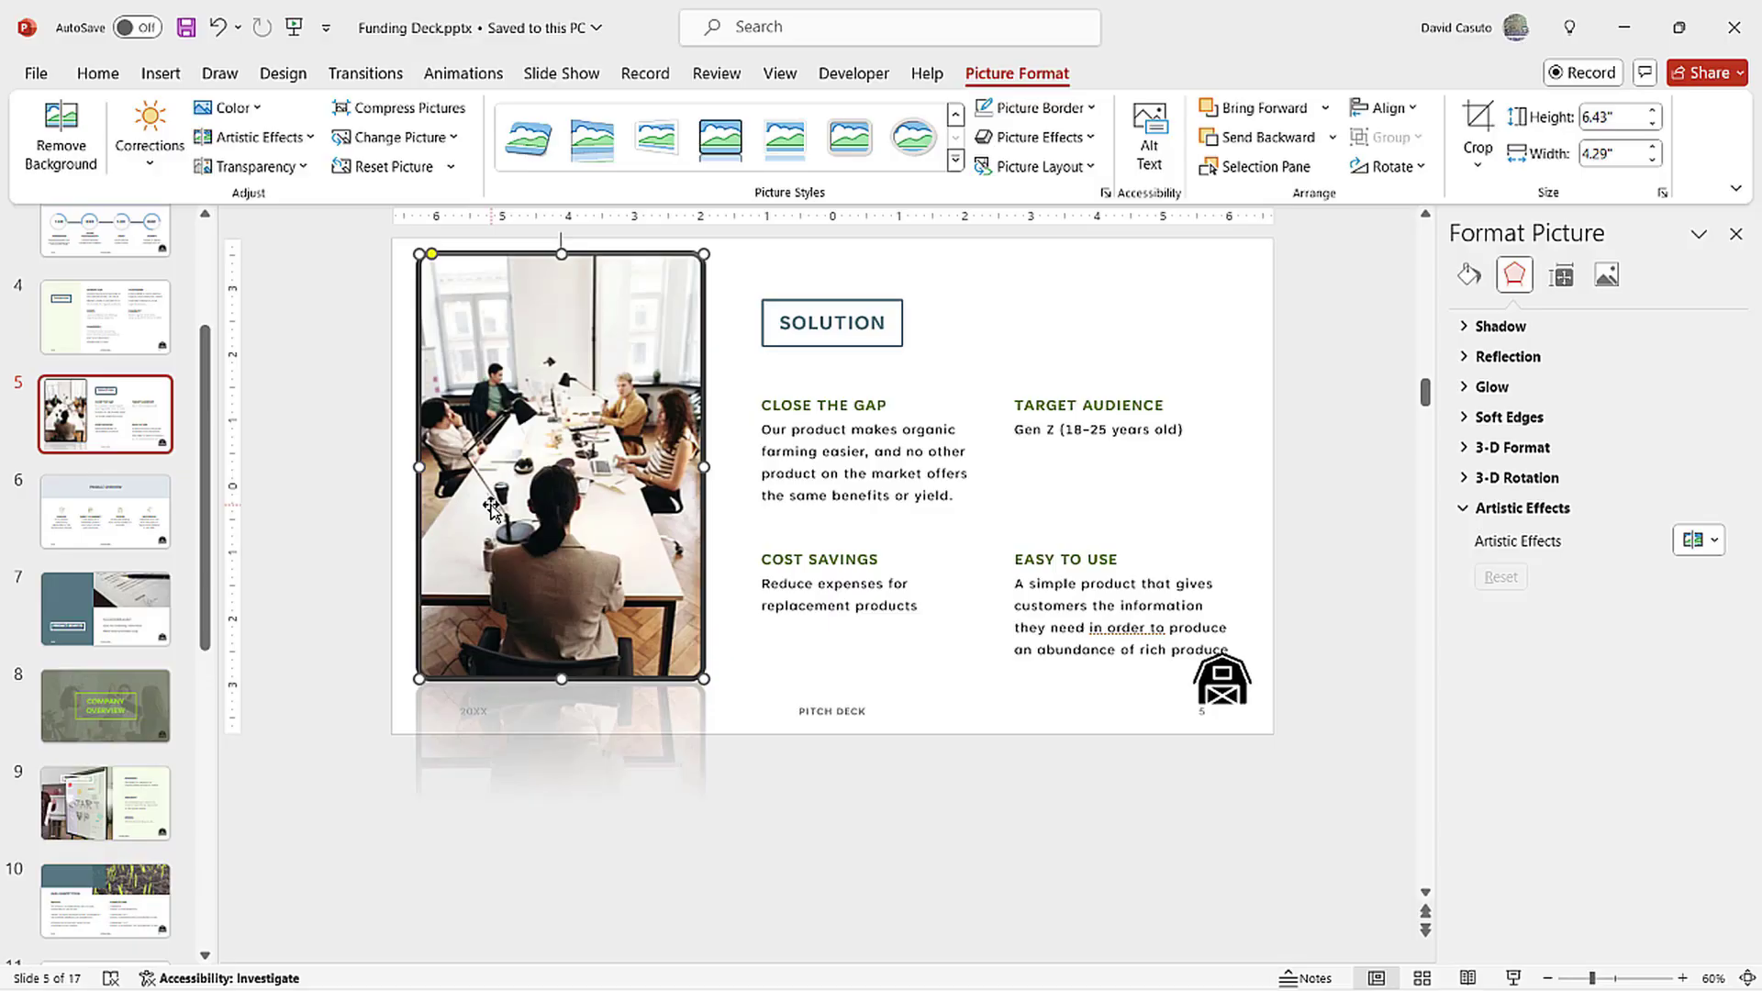
- Go to slide 16, Meet the Team, and select the leftmost team member's photo
left_click(204, 401)
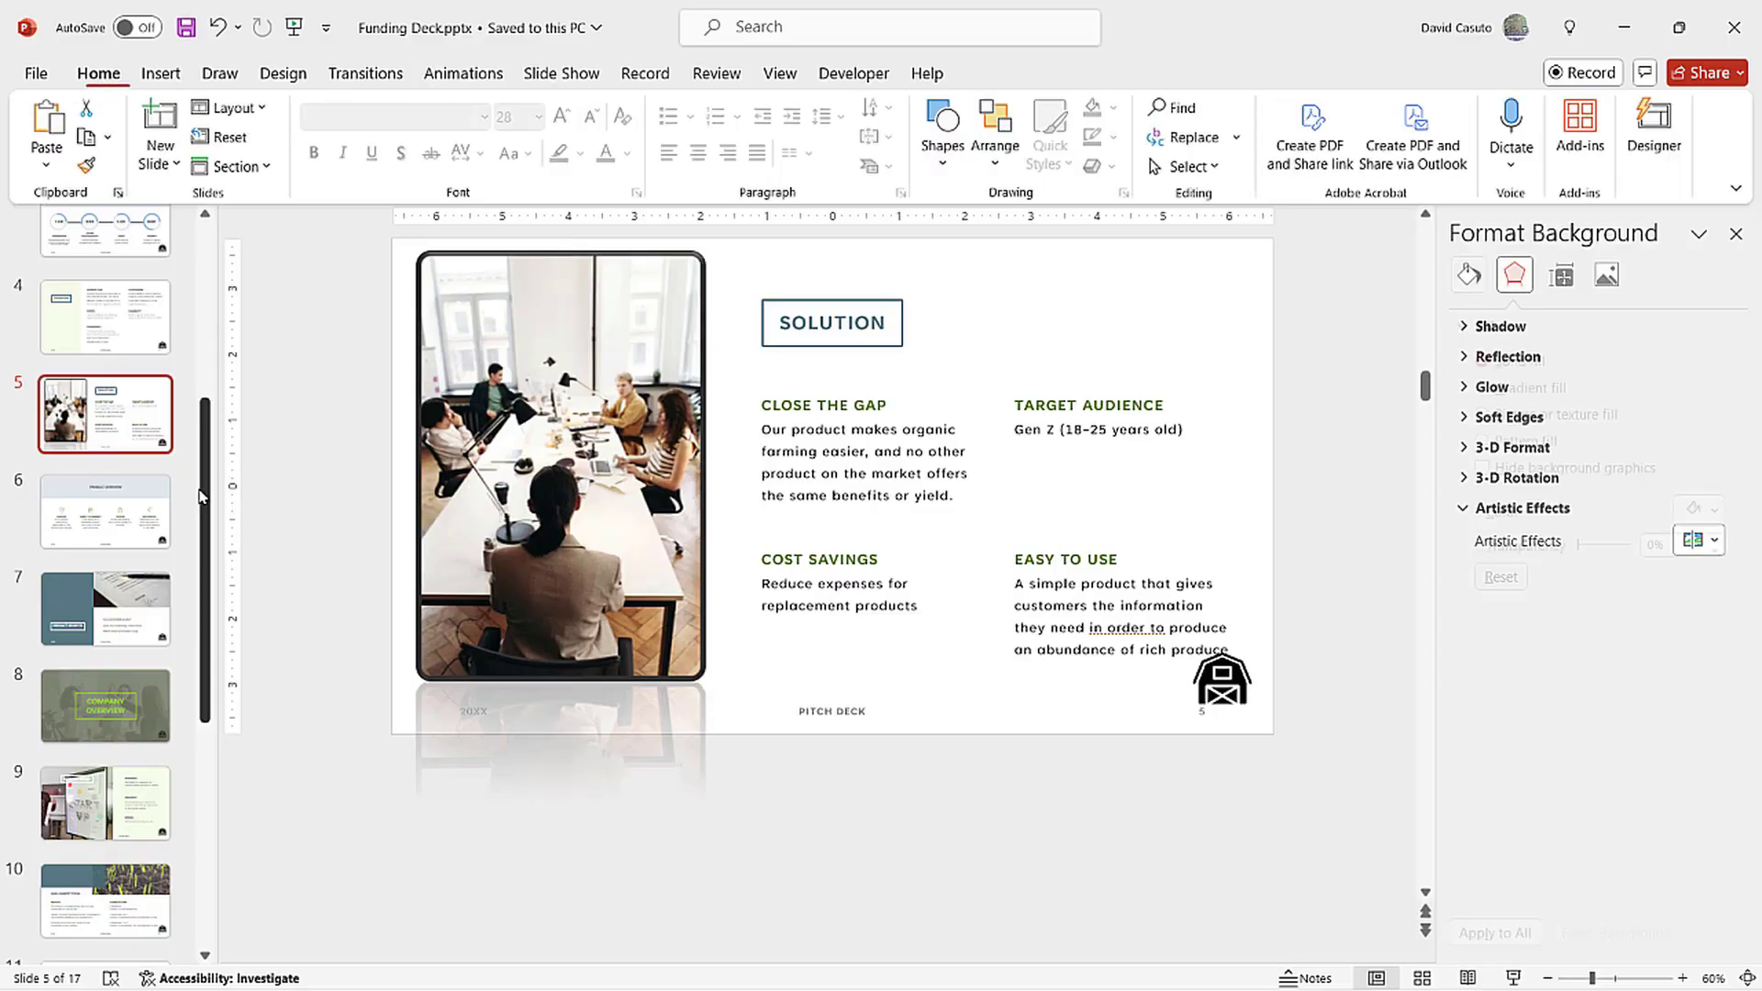
scroll(179, 797, "down", 5)
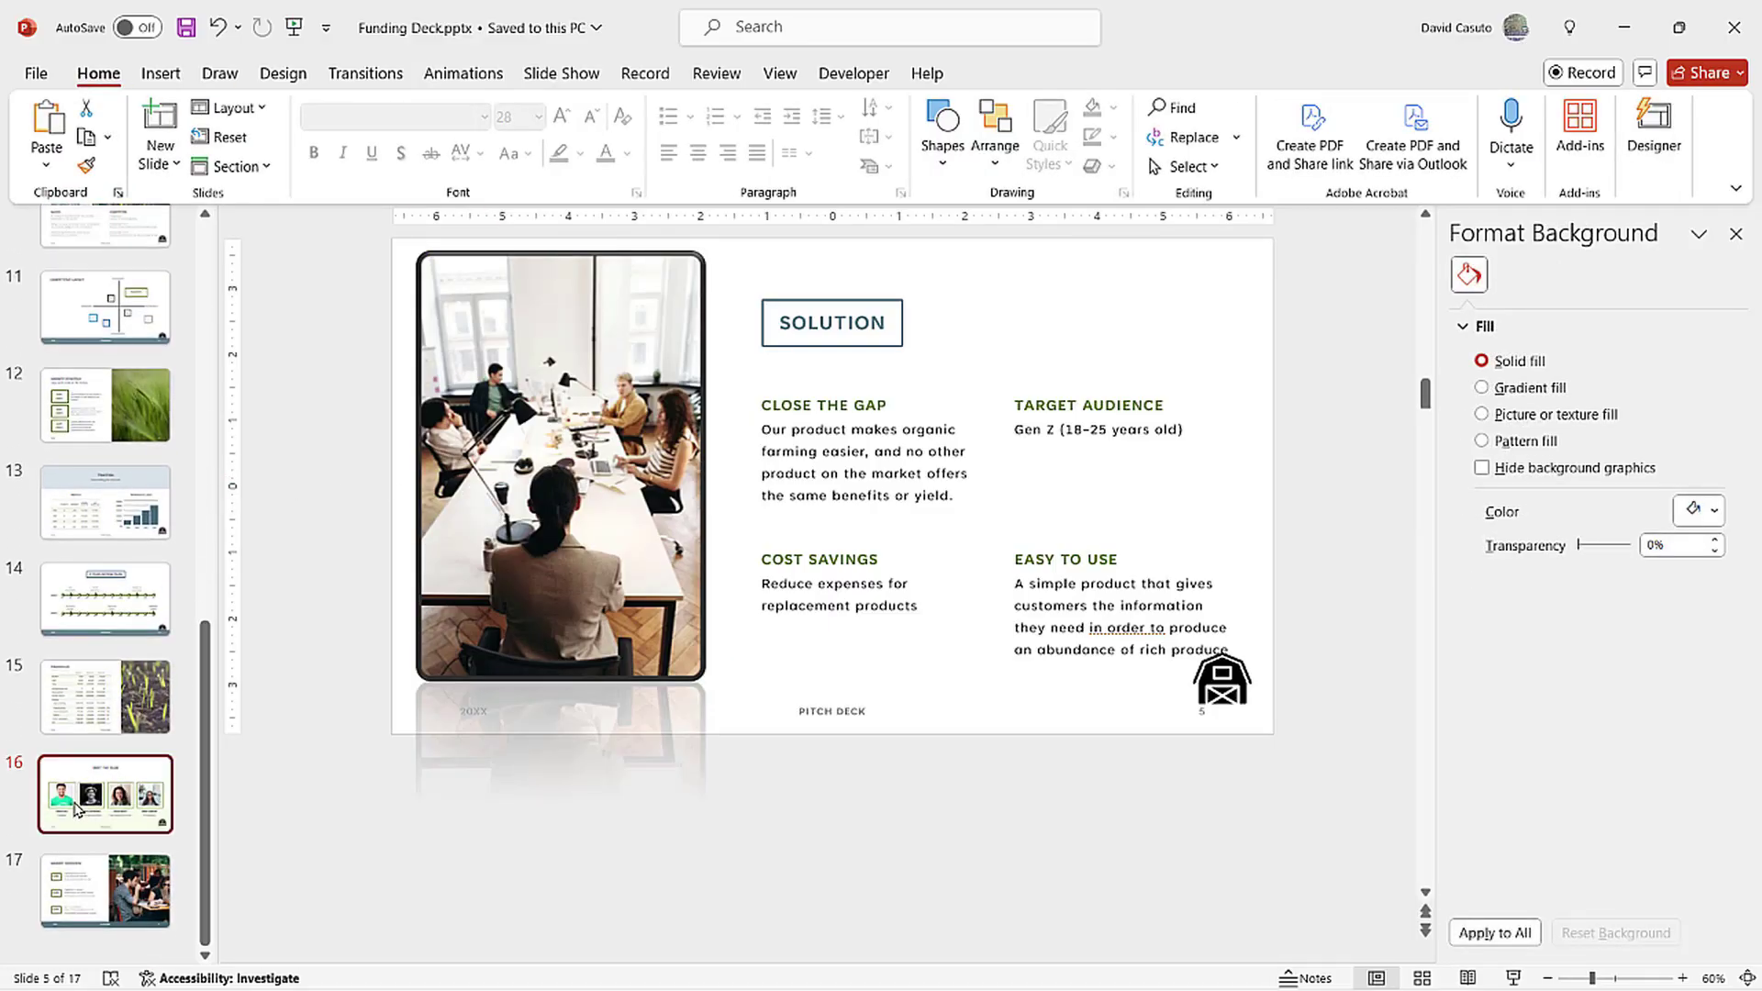
left_click(77, 807)
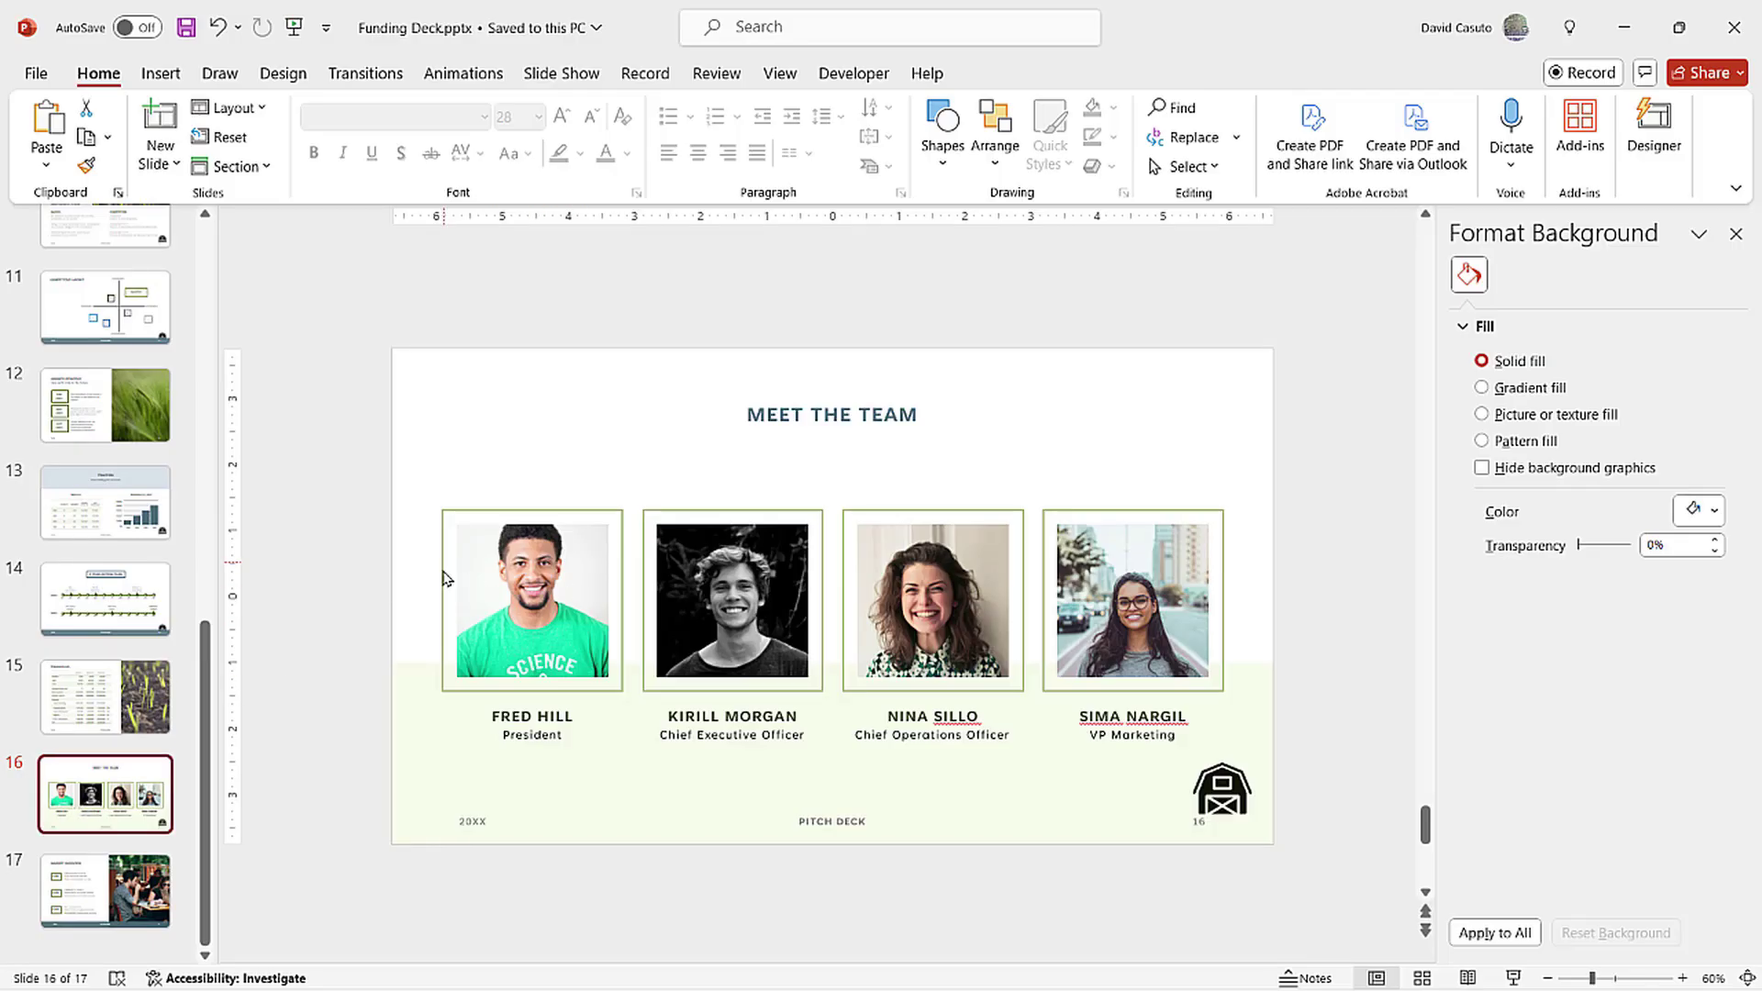
left_click(487, 576)
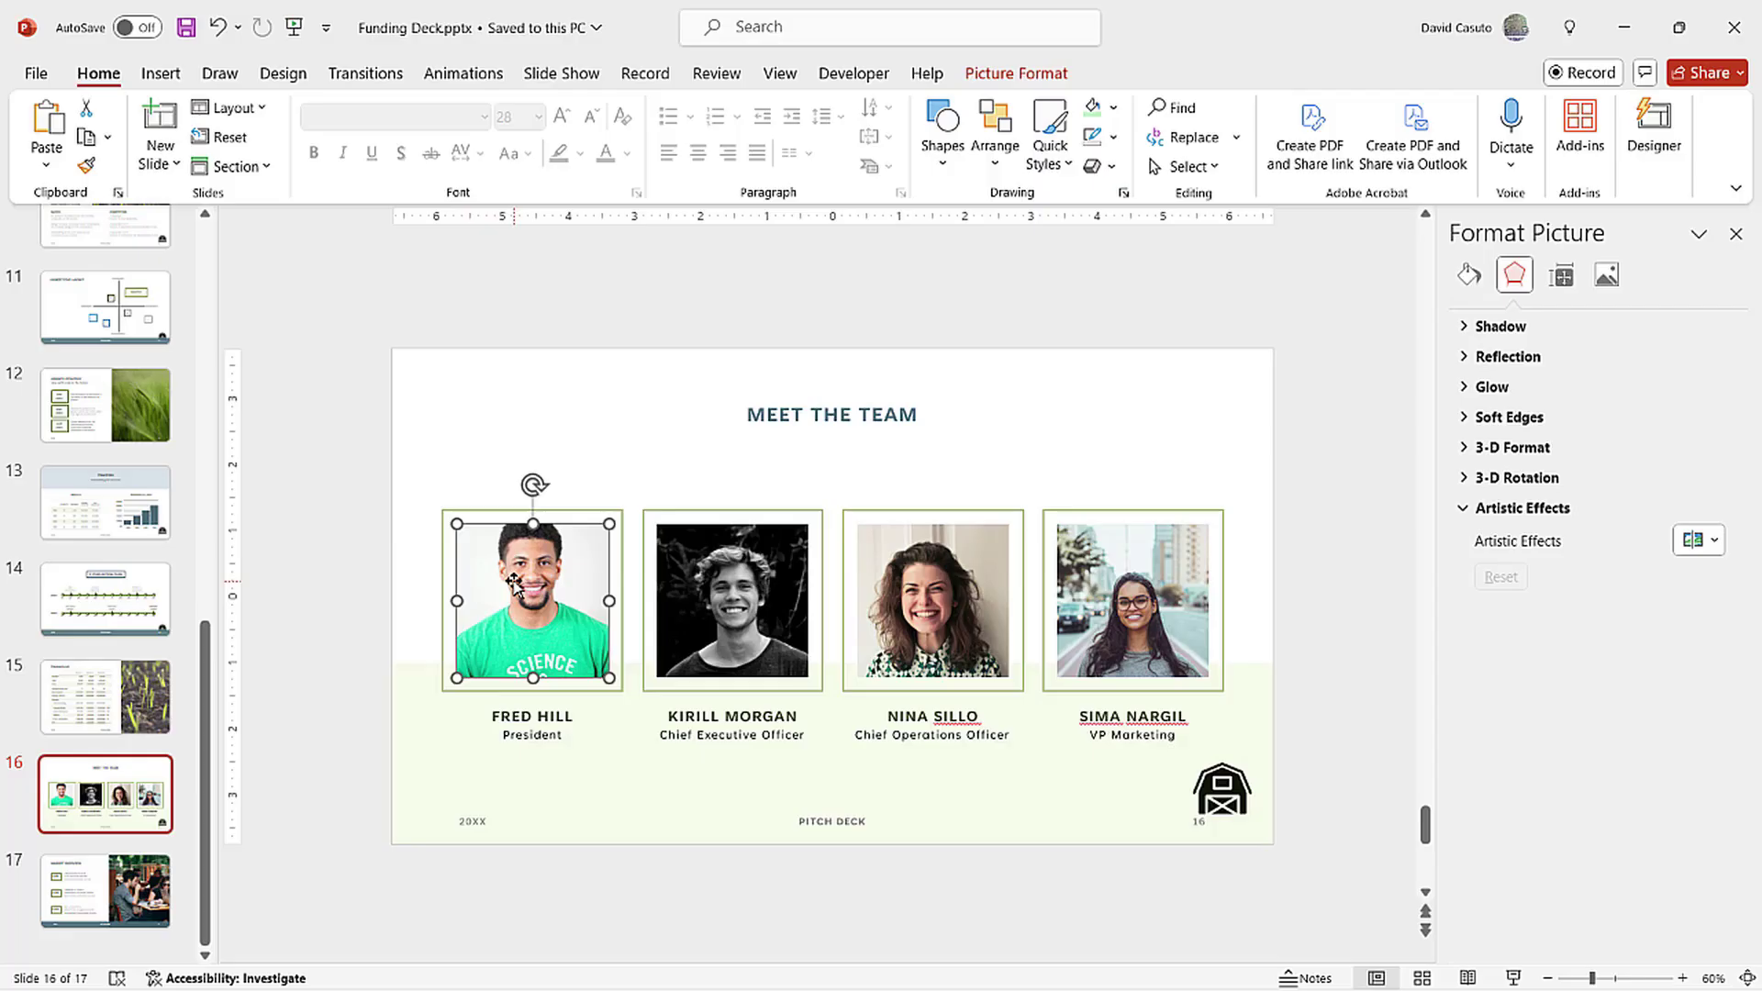
- Give the leftmost team portrait a Purple, 6 pt, squiggle Sketched picture border
double_click(519, 596)
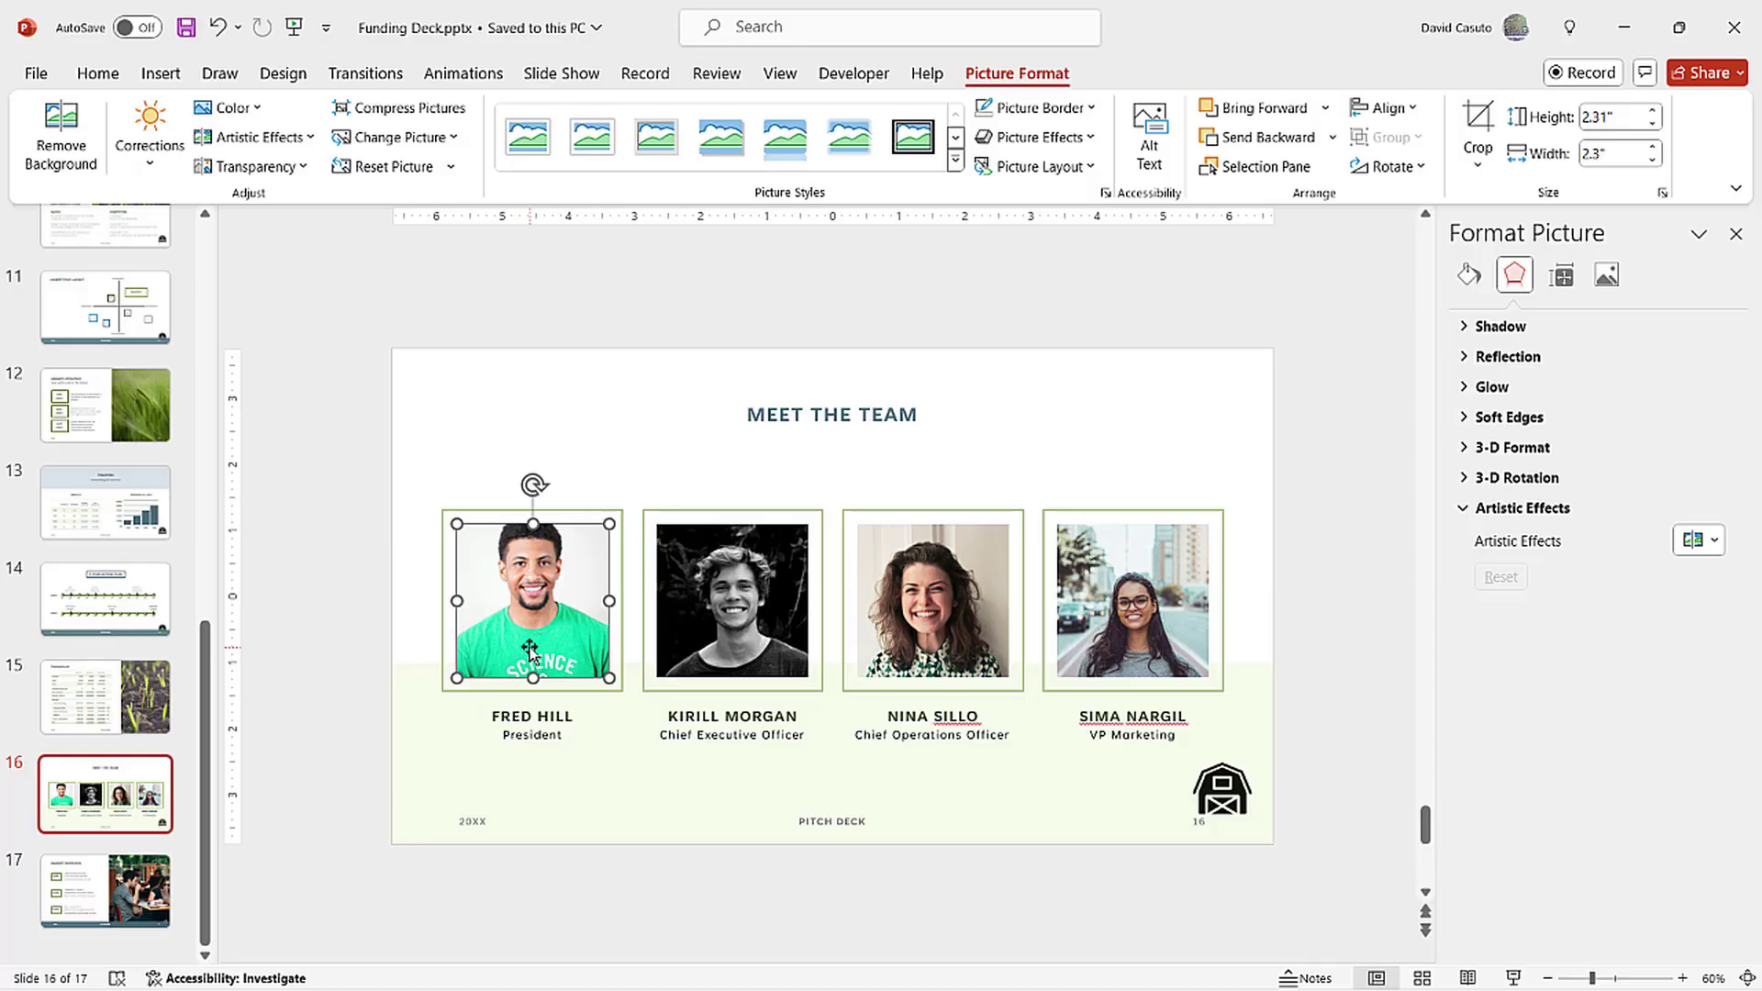
left_click(1080, 111)
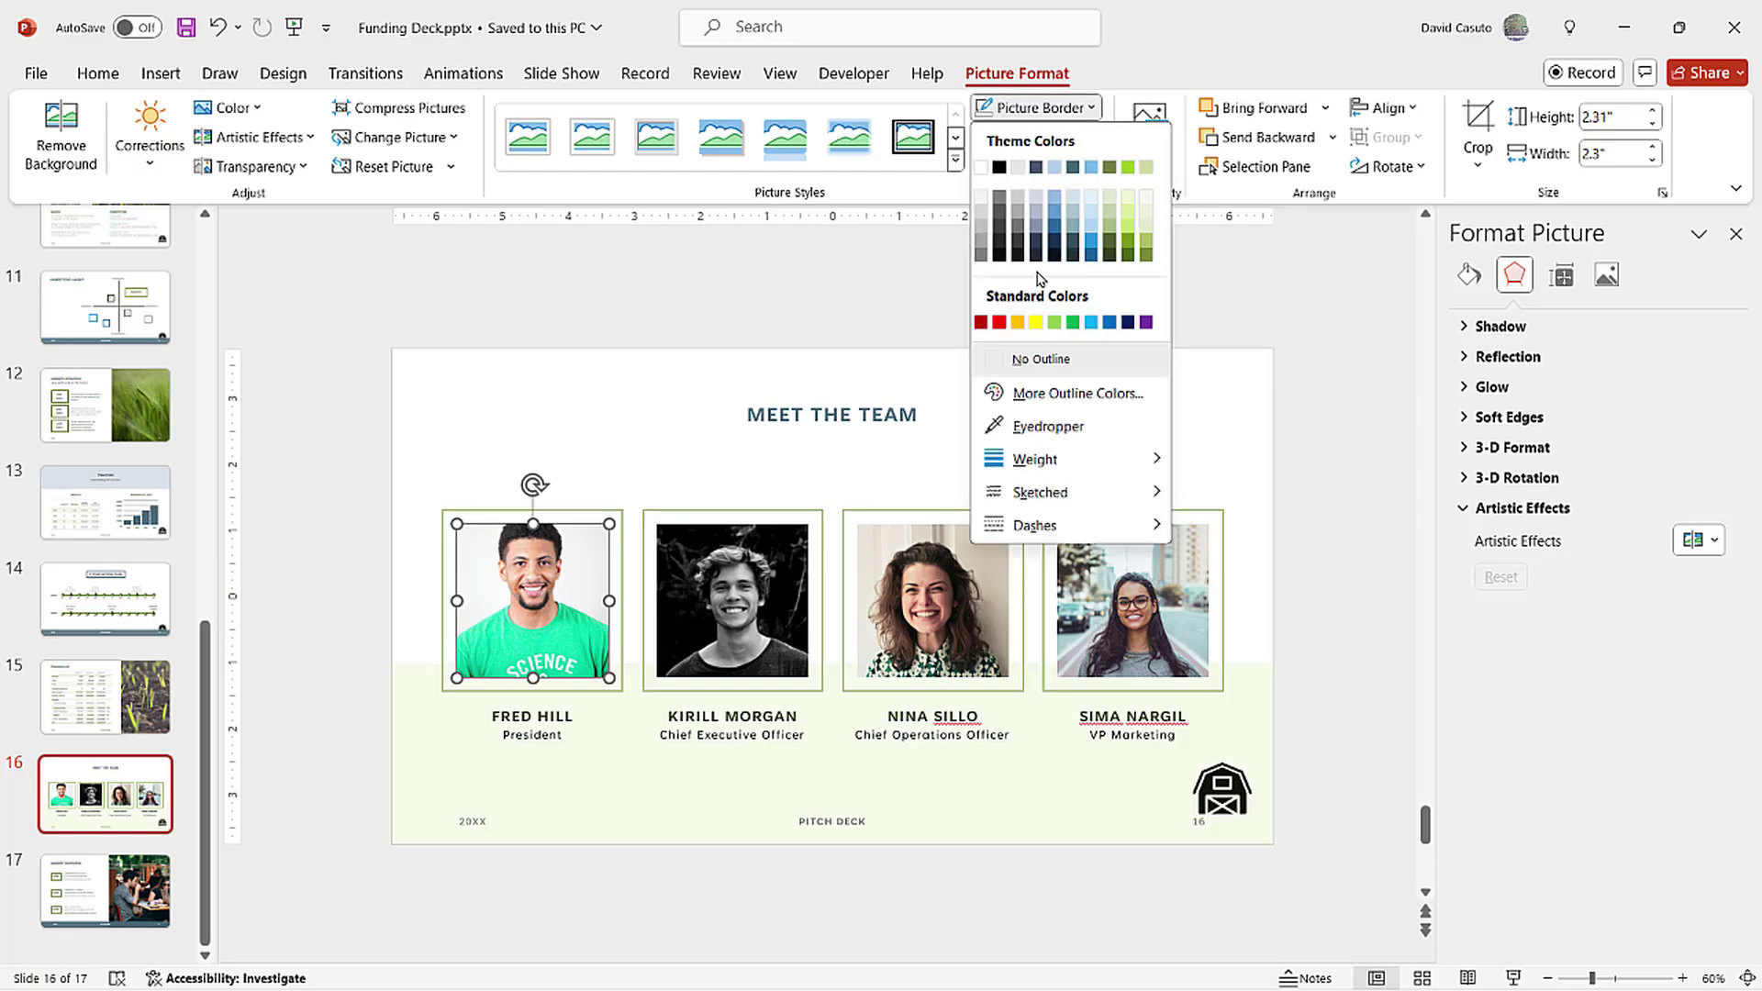
mouse_move(1028, 457)
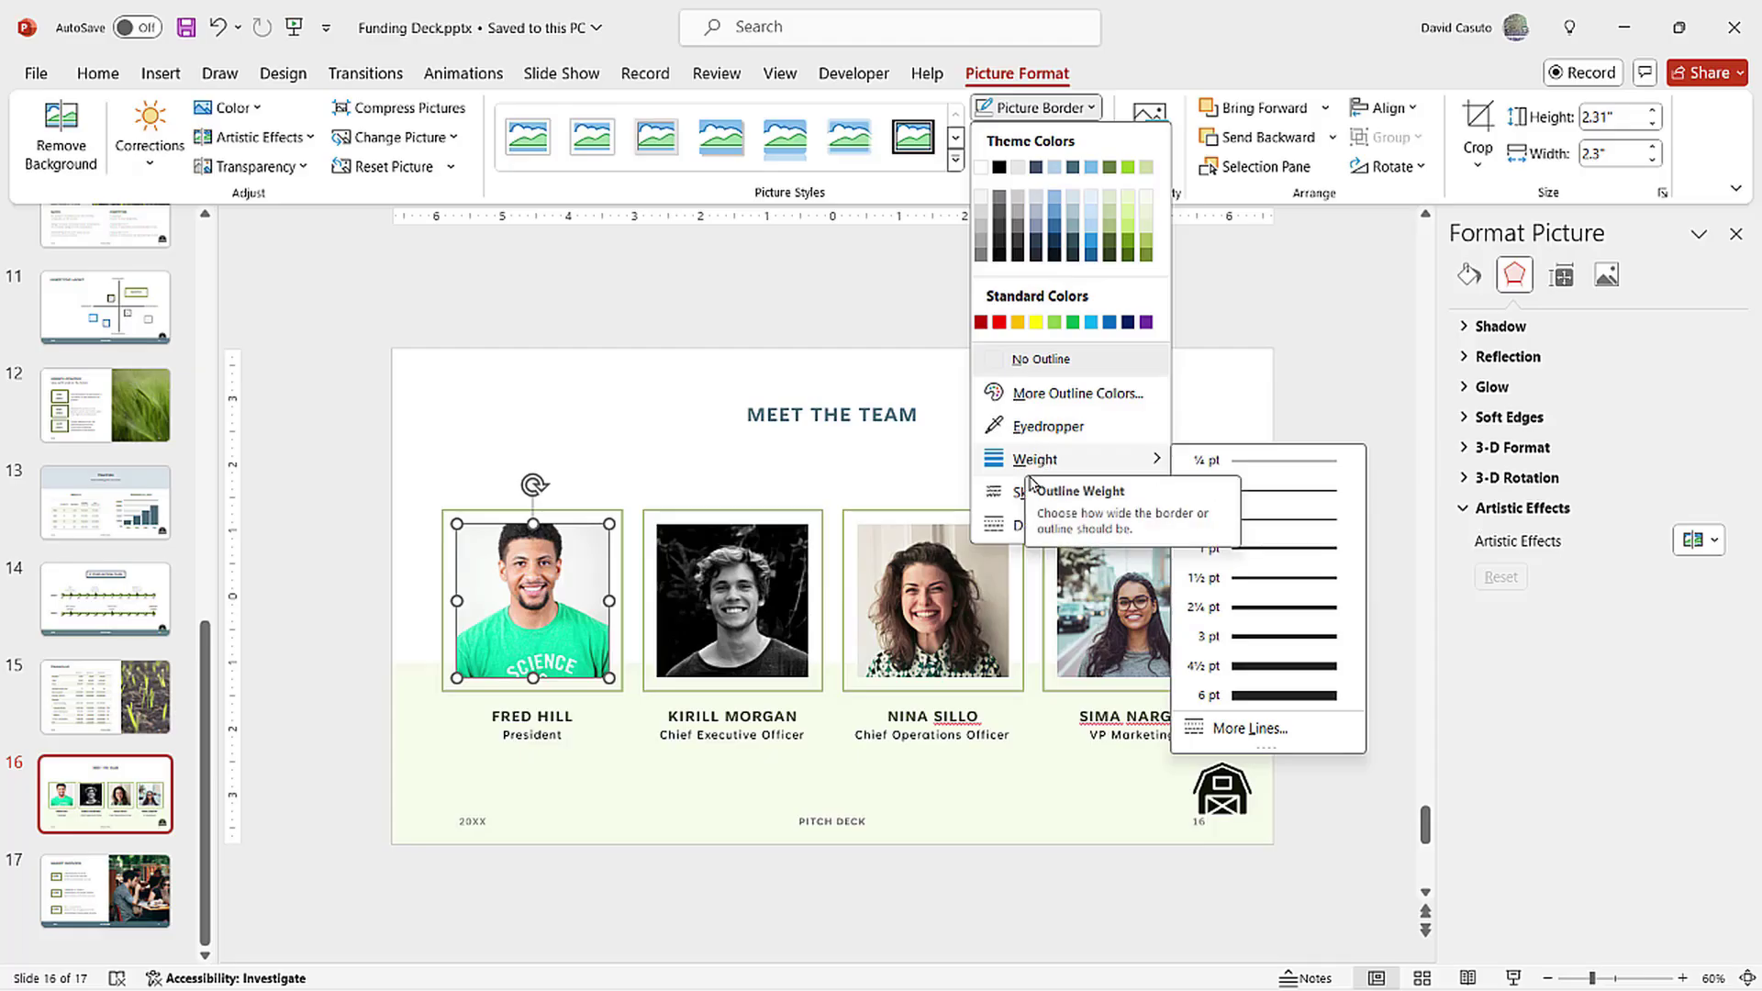
mouse_move(1009, 497)
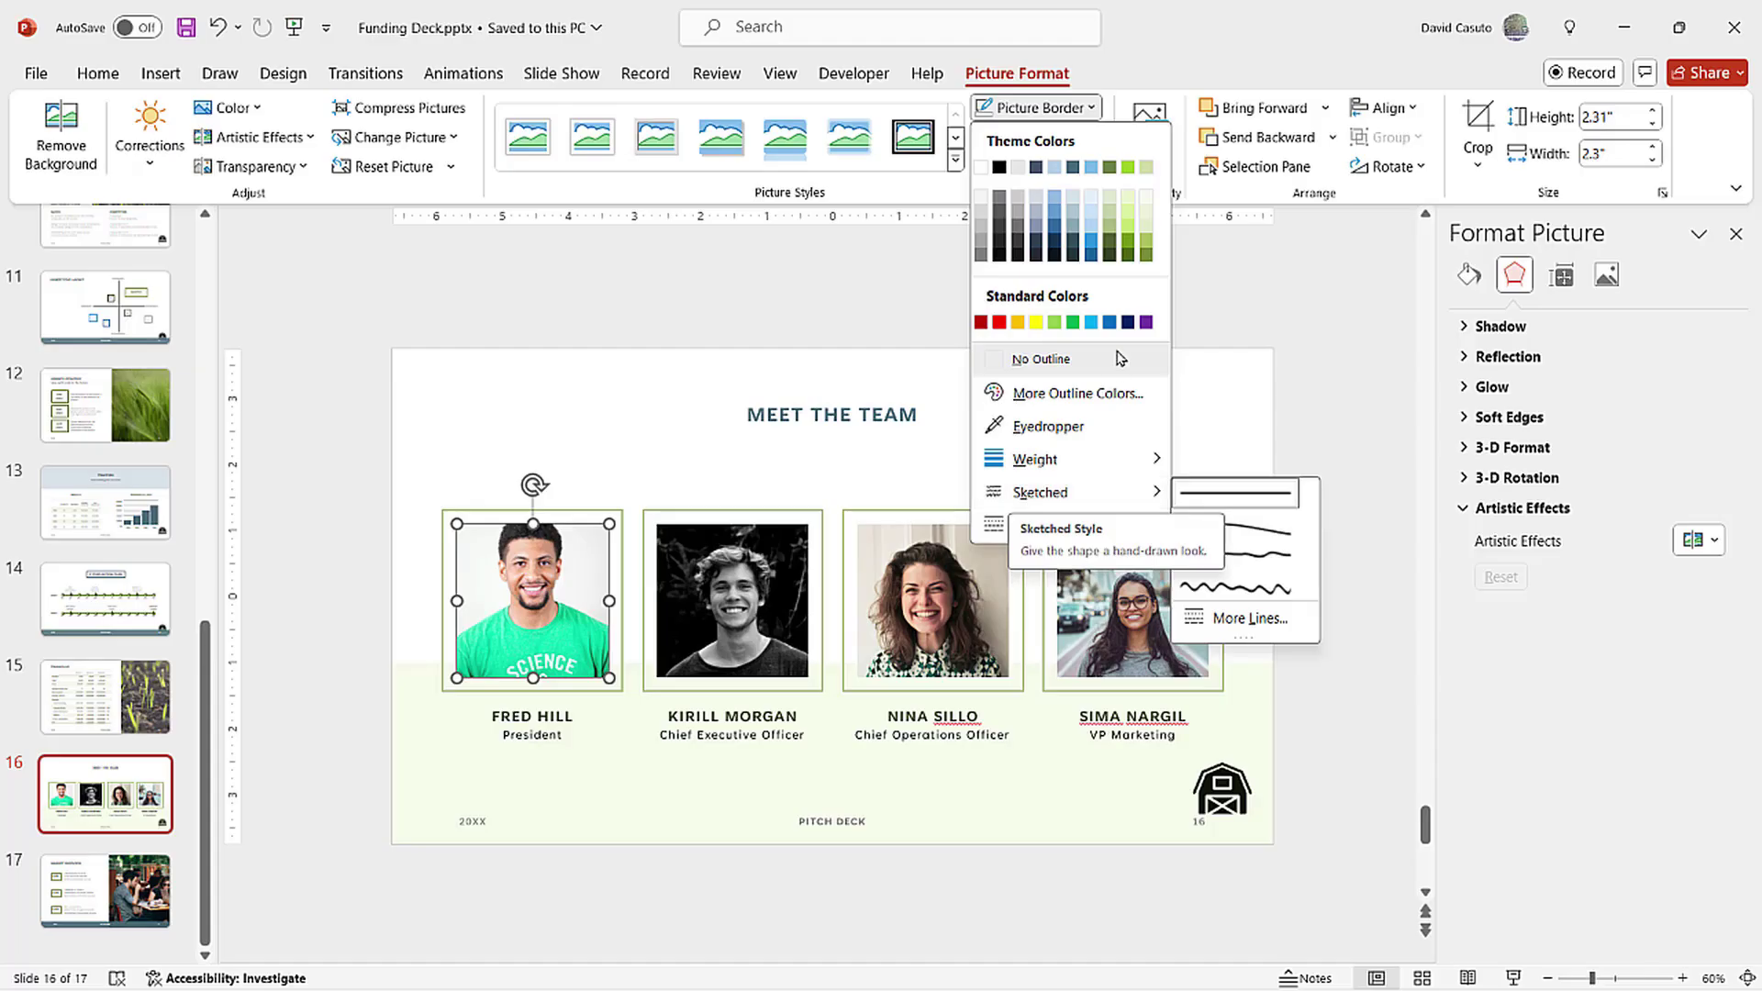
left_click(1146, 323)
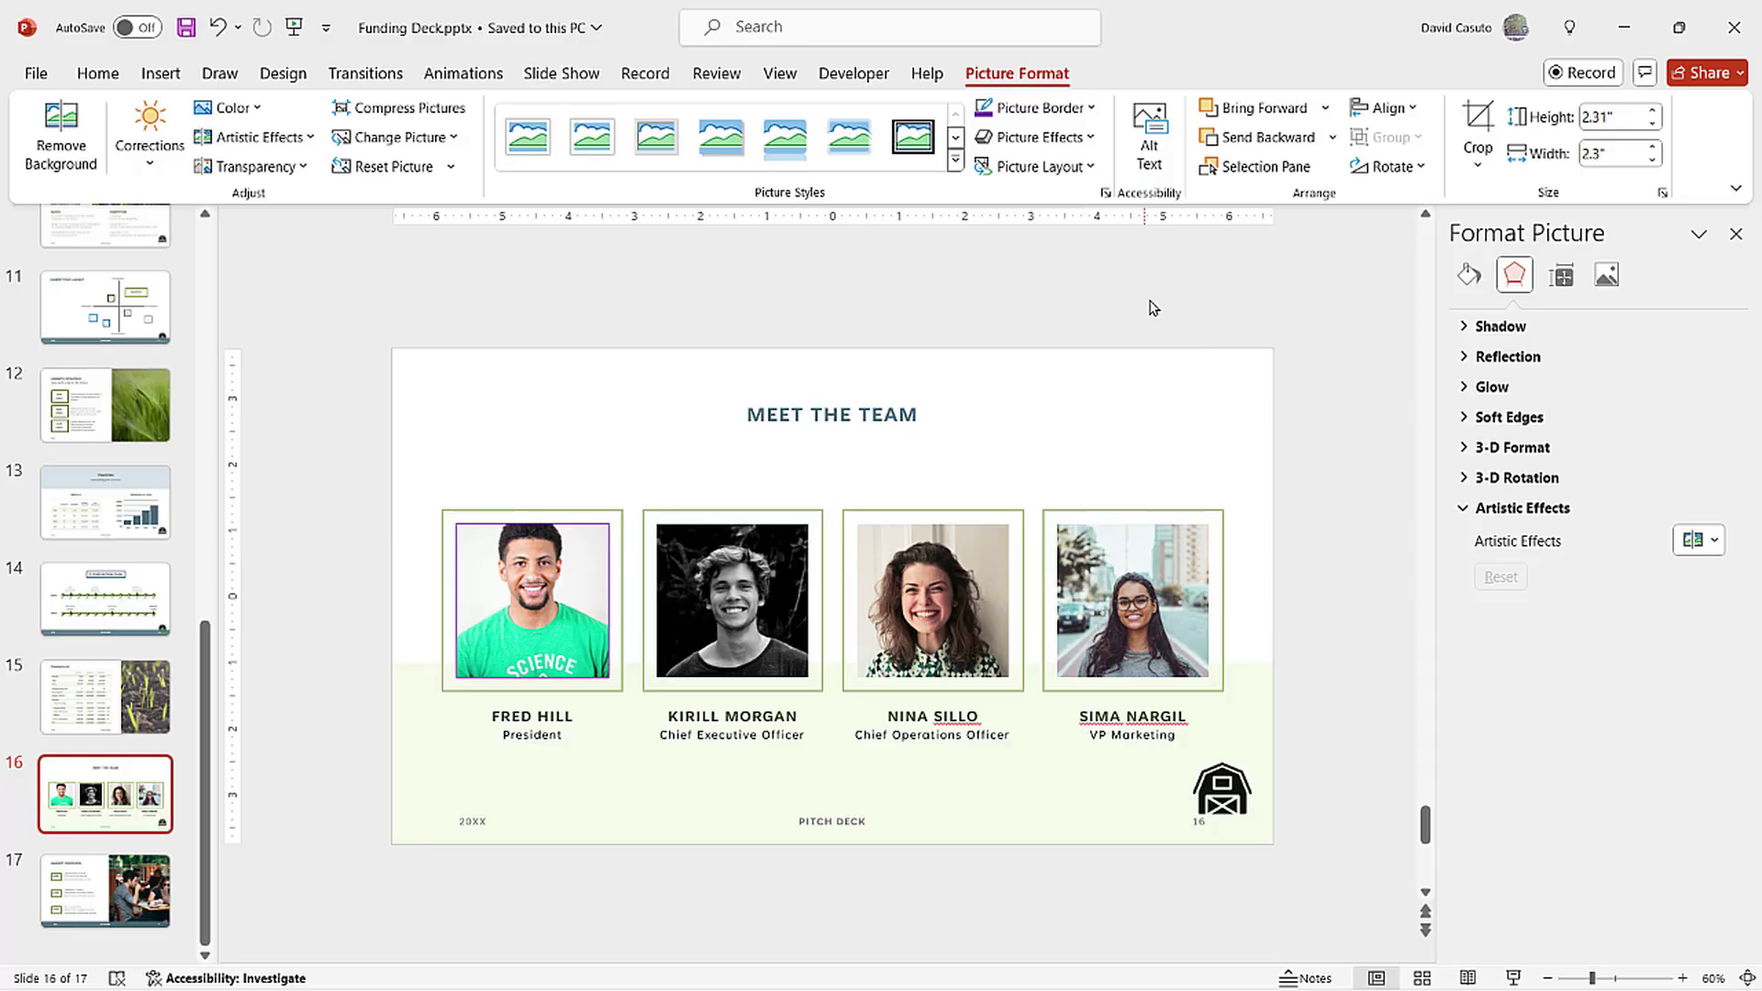
left_click(1065, 107)
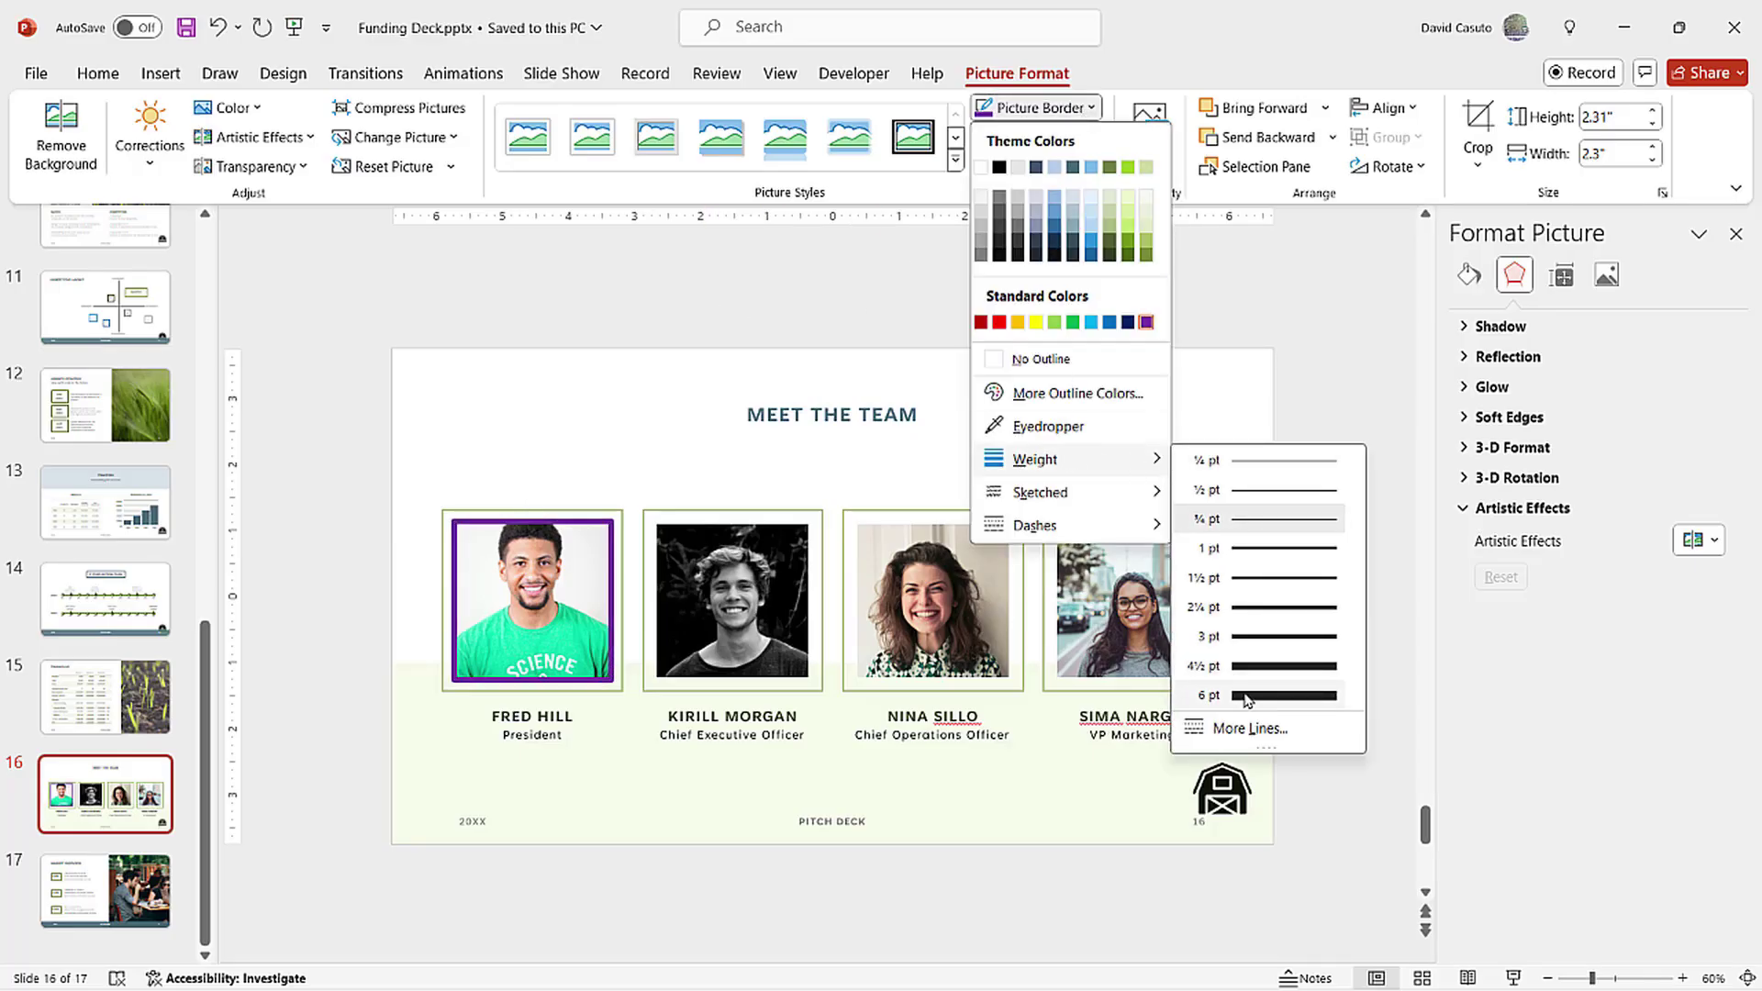
left_click(1212, 695)
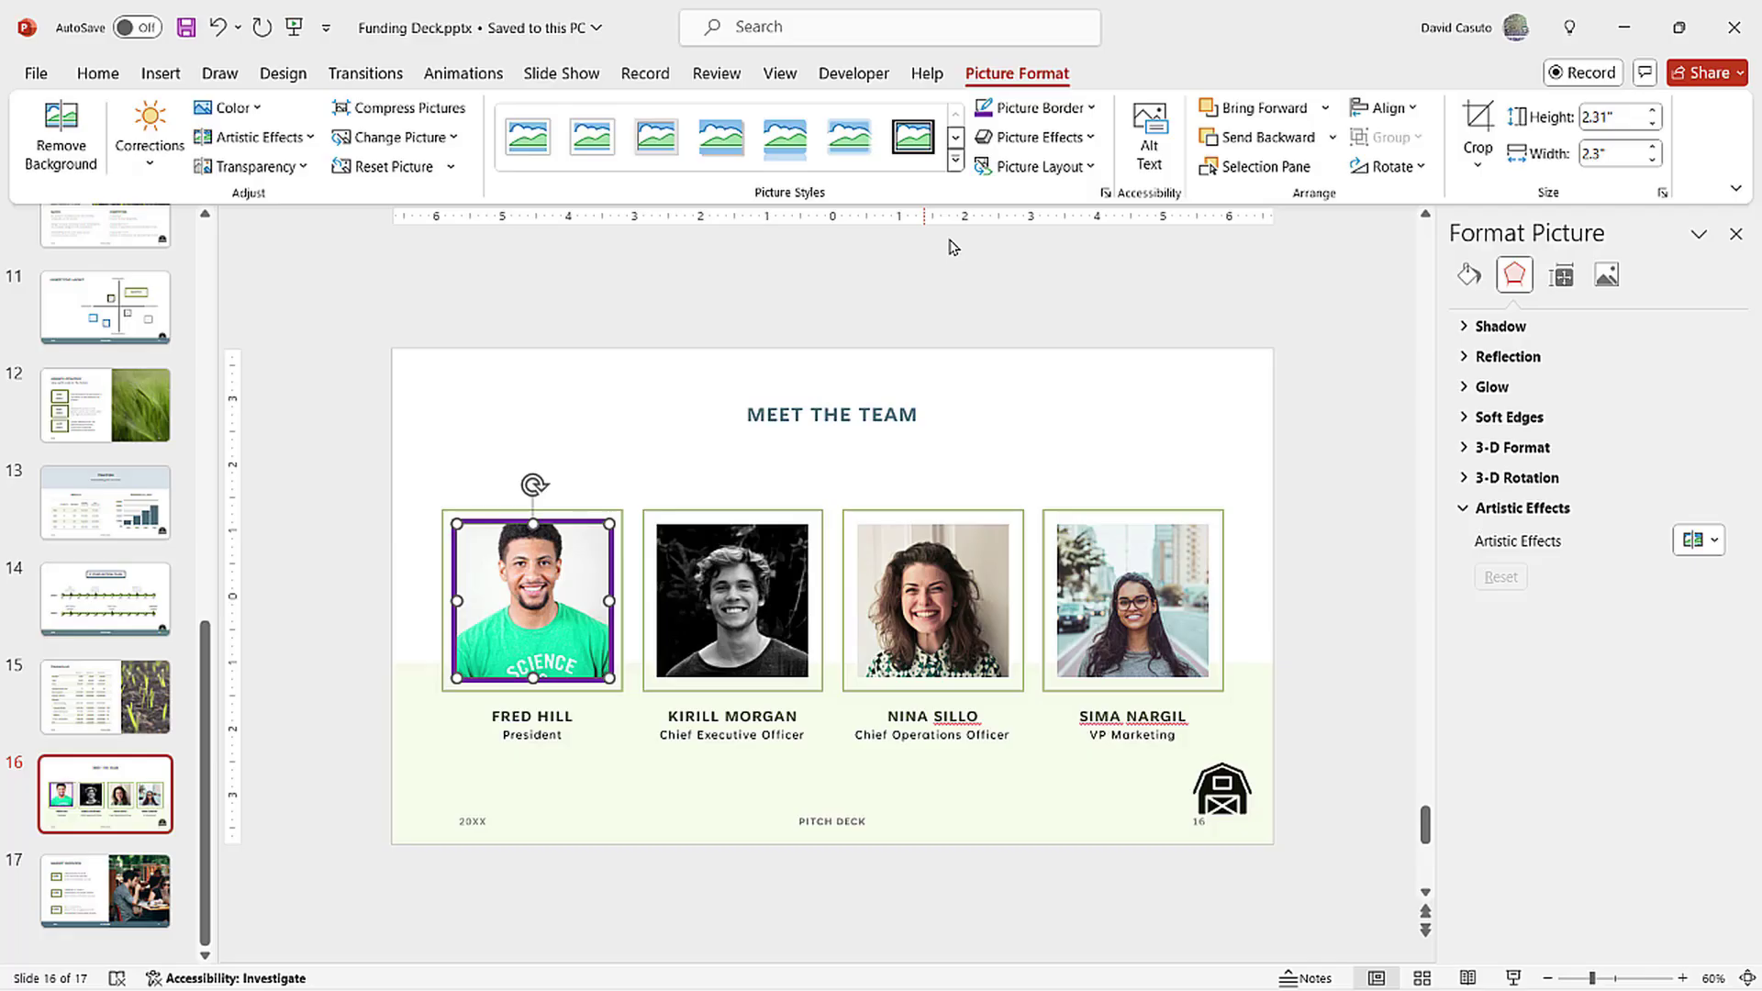
left_click(1054, 109)
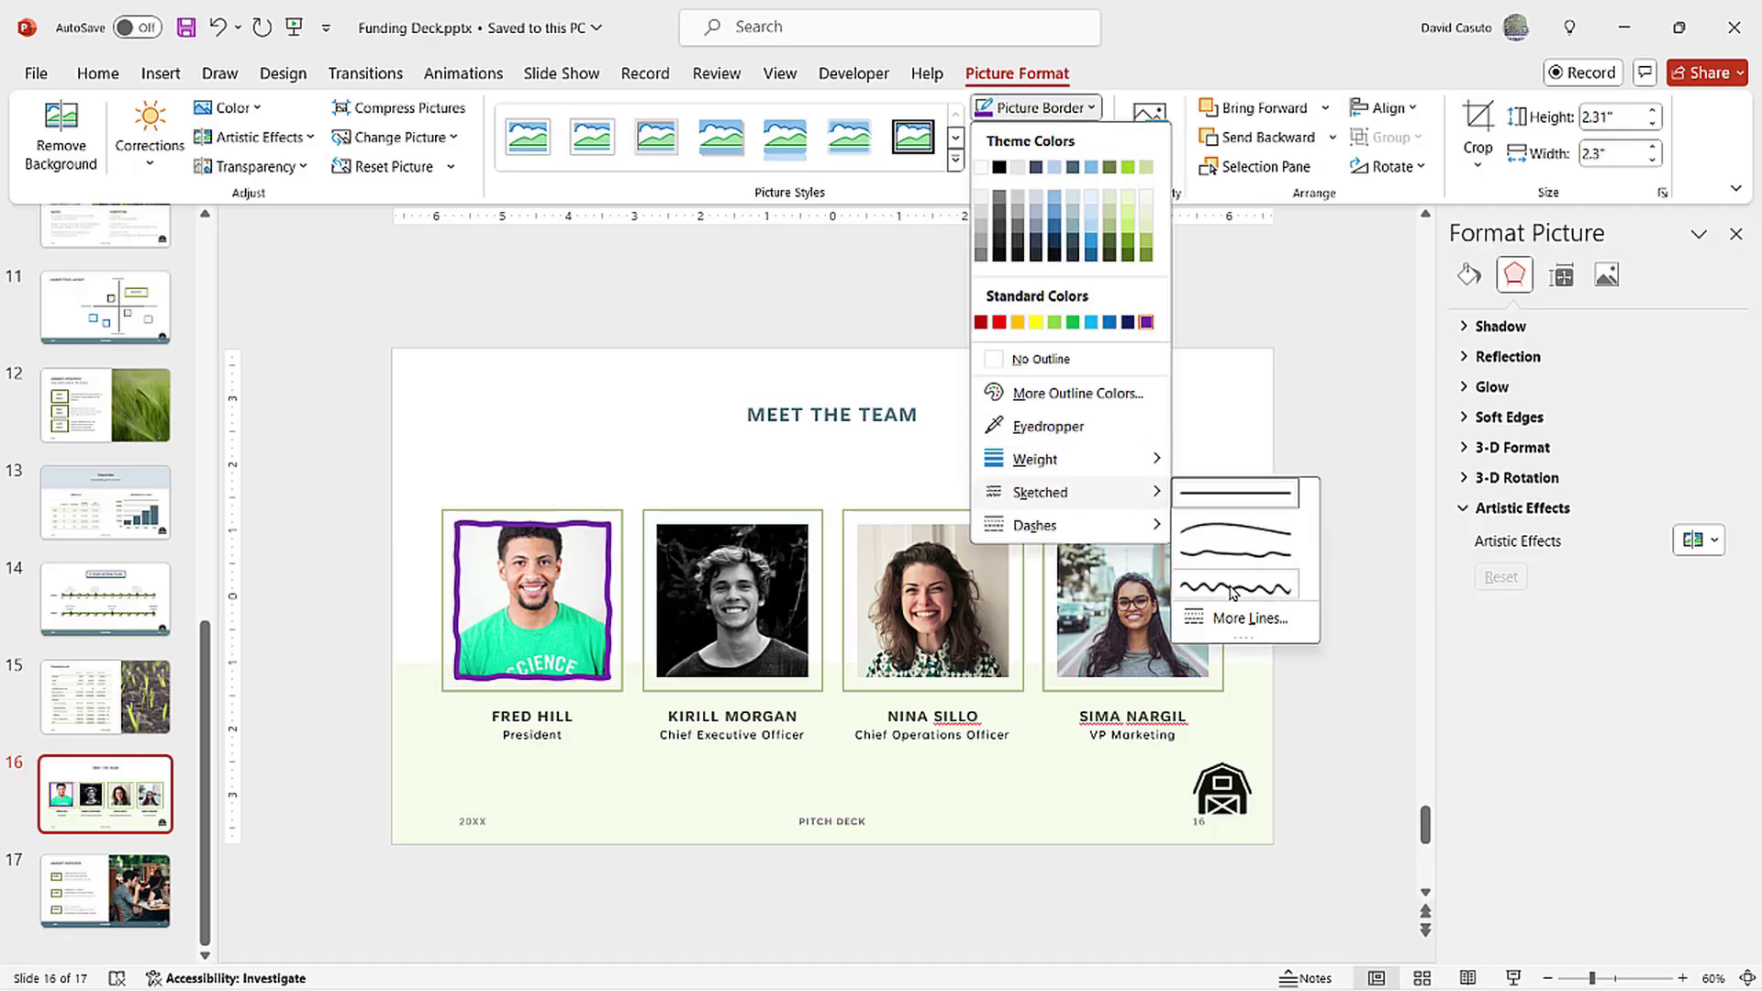
left_click(1233, 589)
left_click(339, 421)
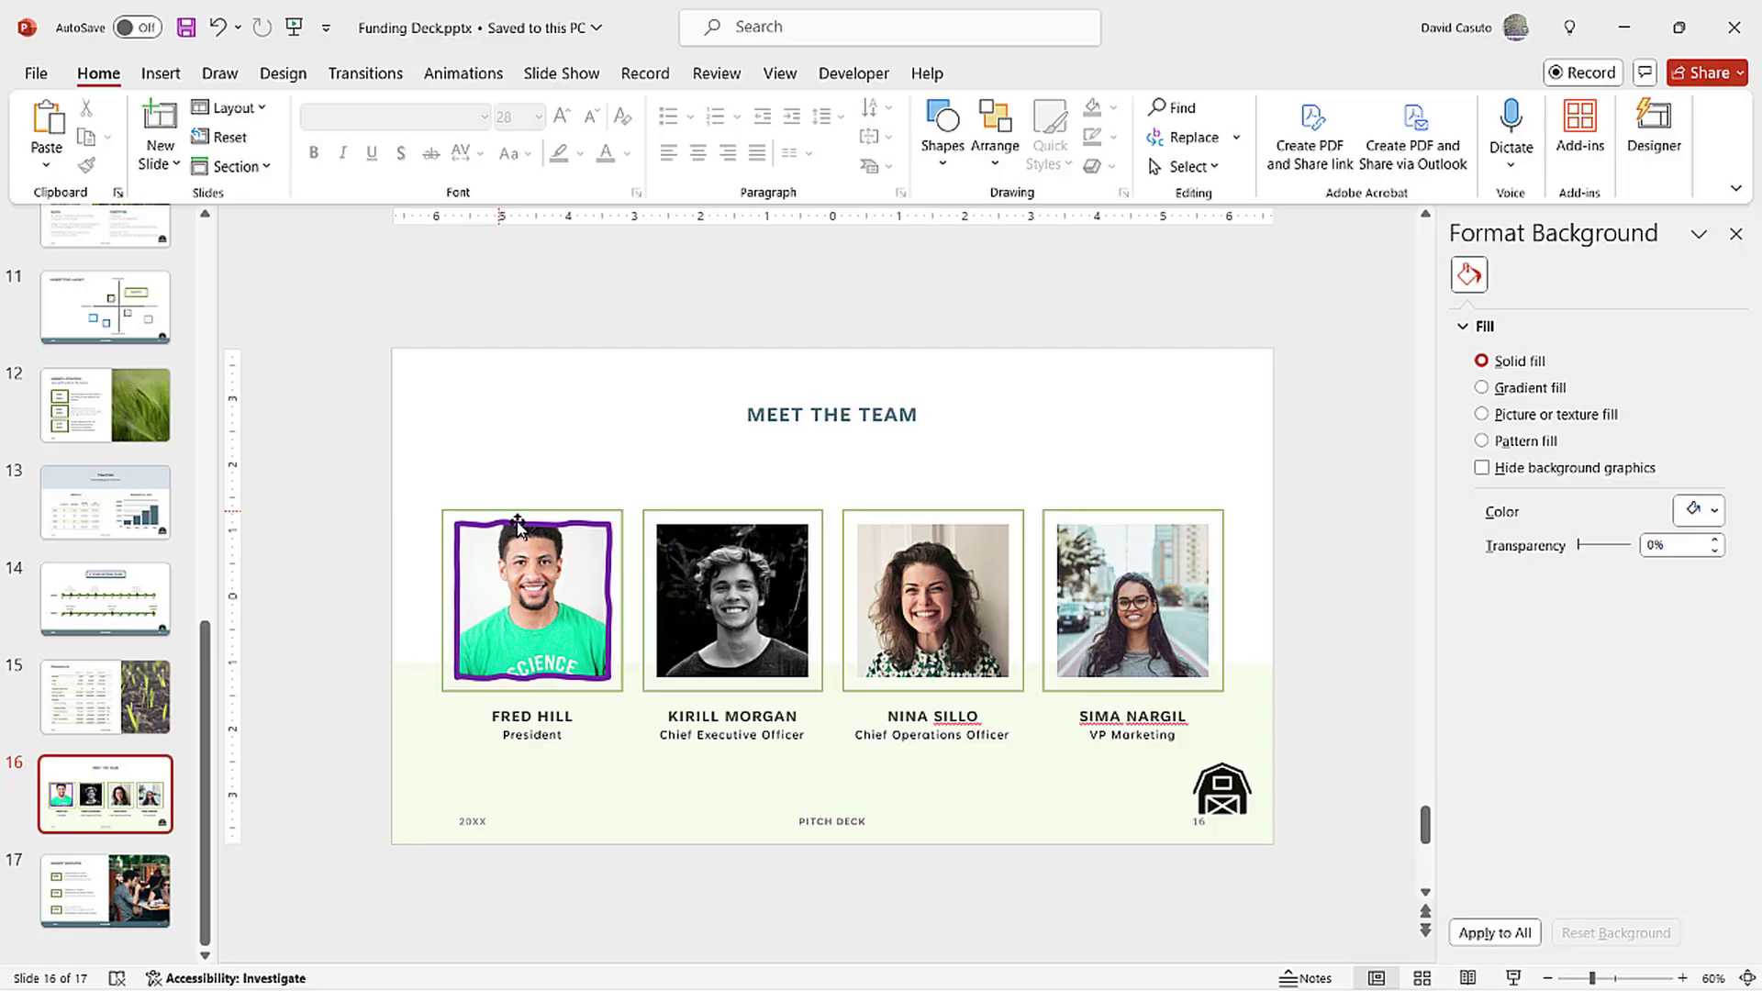
- Copy the first photo's purple sketched border onto the other three team photos with Format Painter
left_click(519, 587)
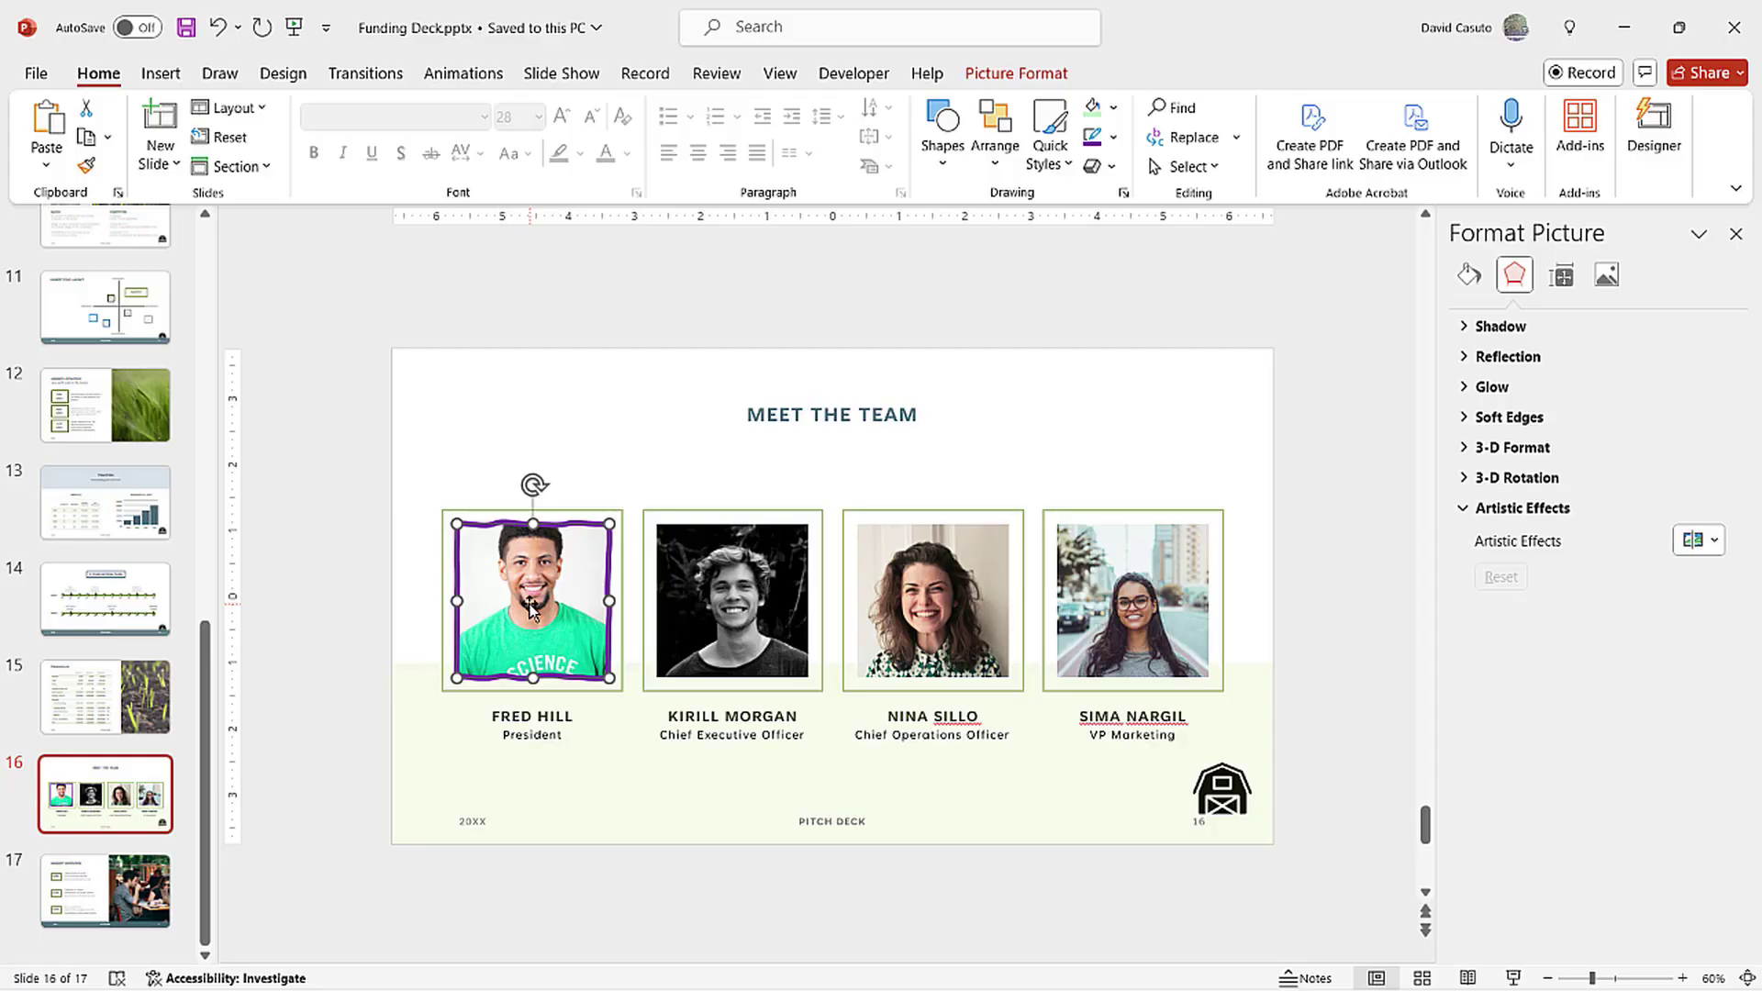
left_click(87, 166)
left_click(90, 167)
left_click(733, 656)
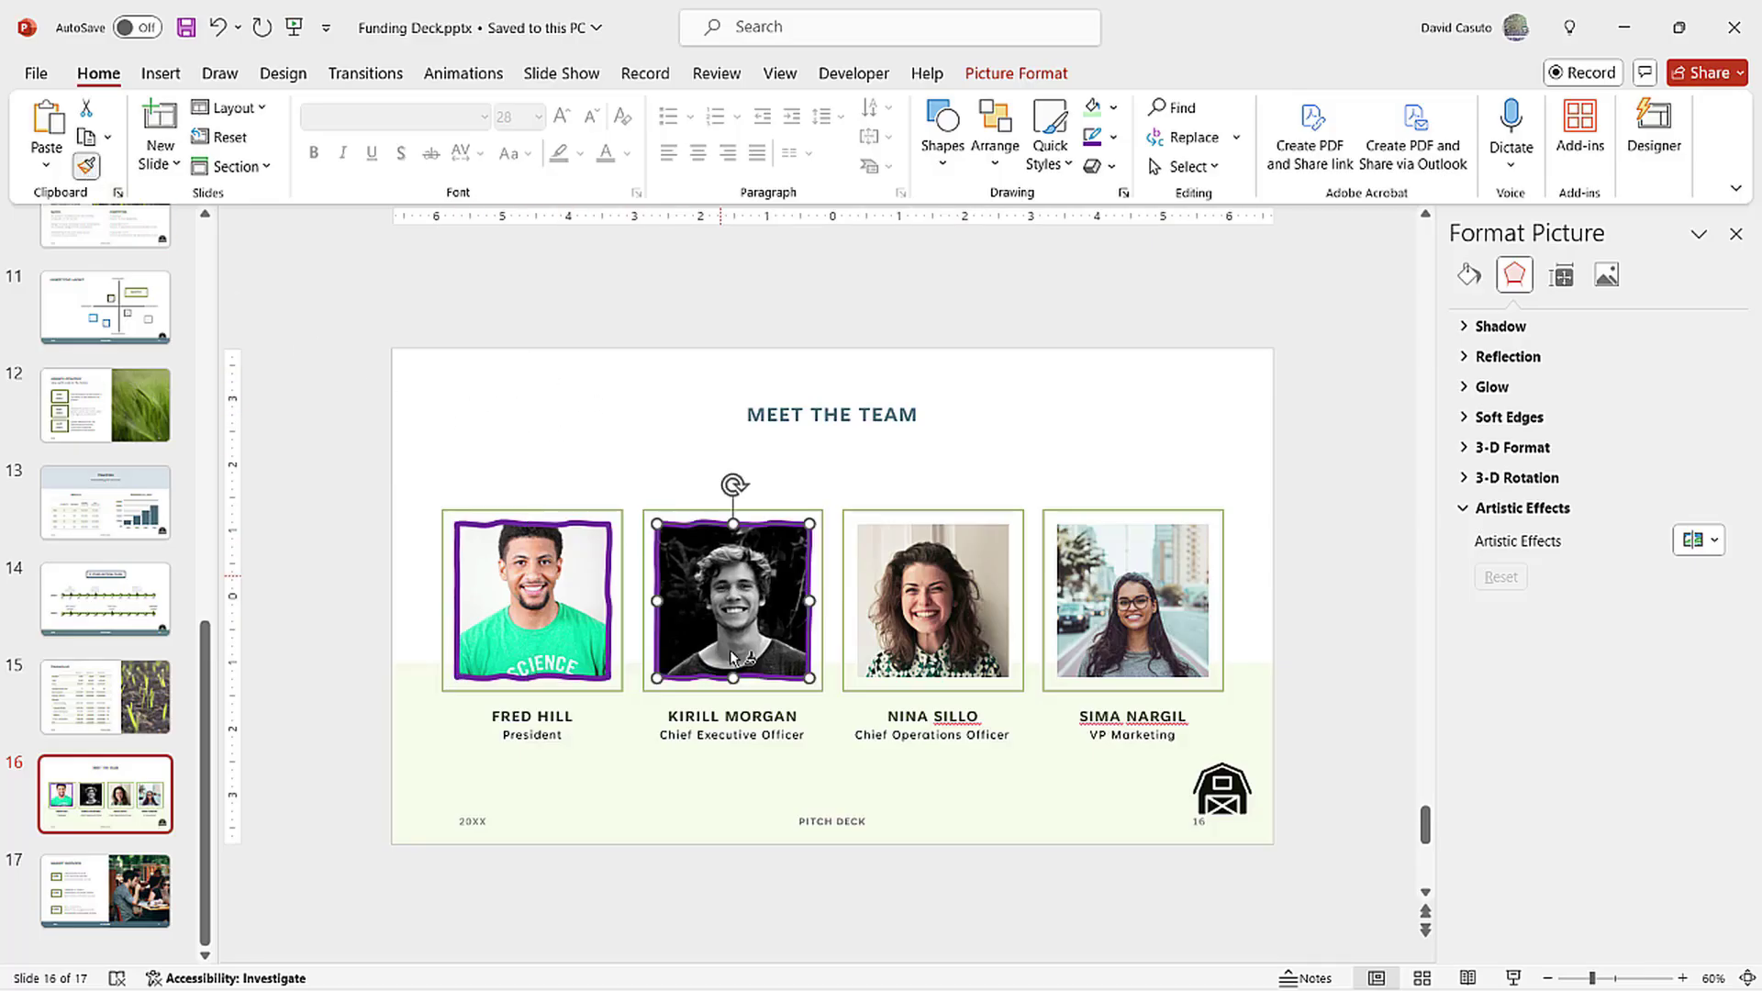
left_click(914, 593)
left_click(1095, 588)
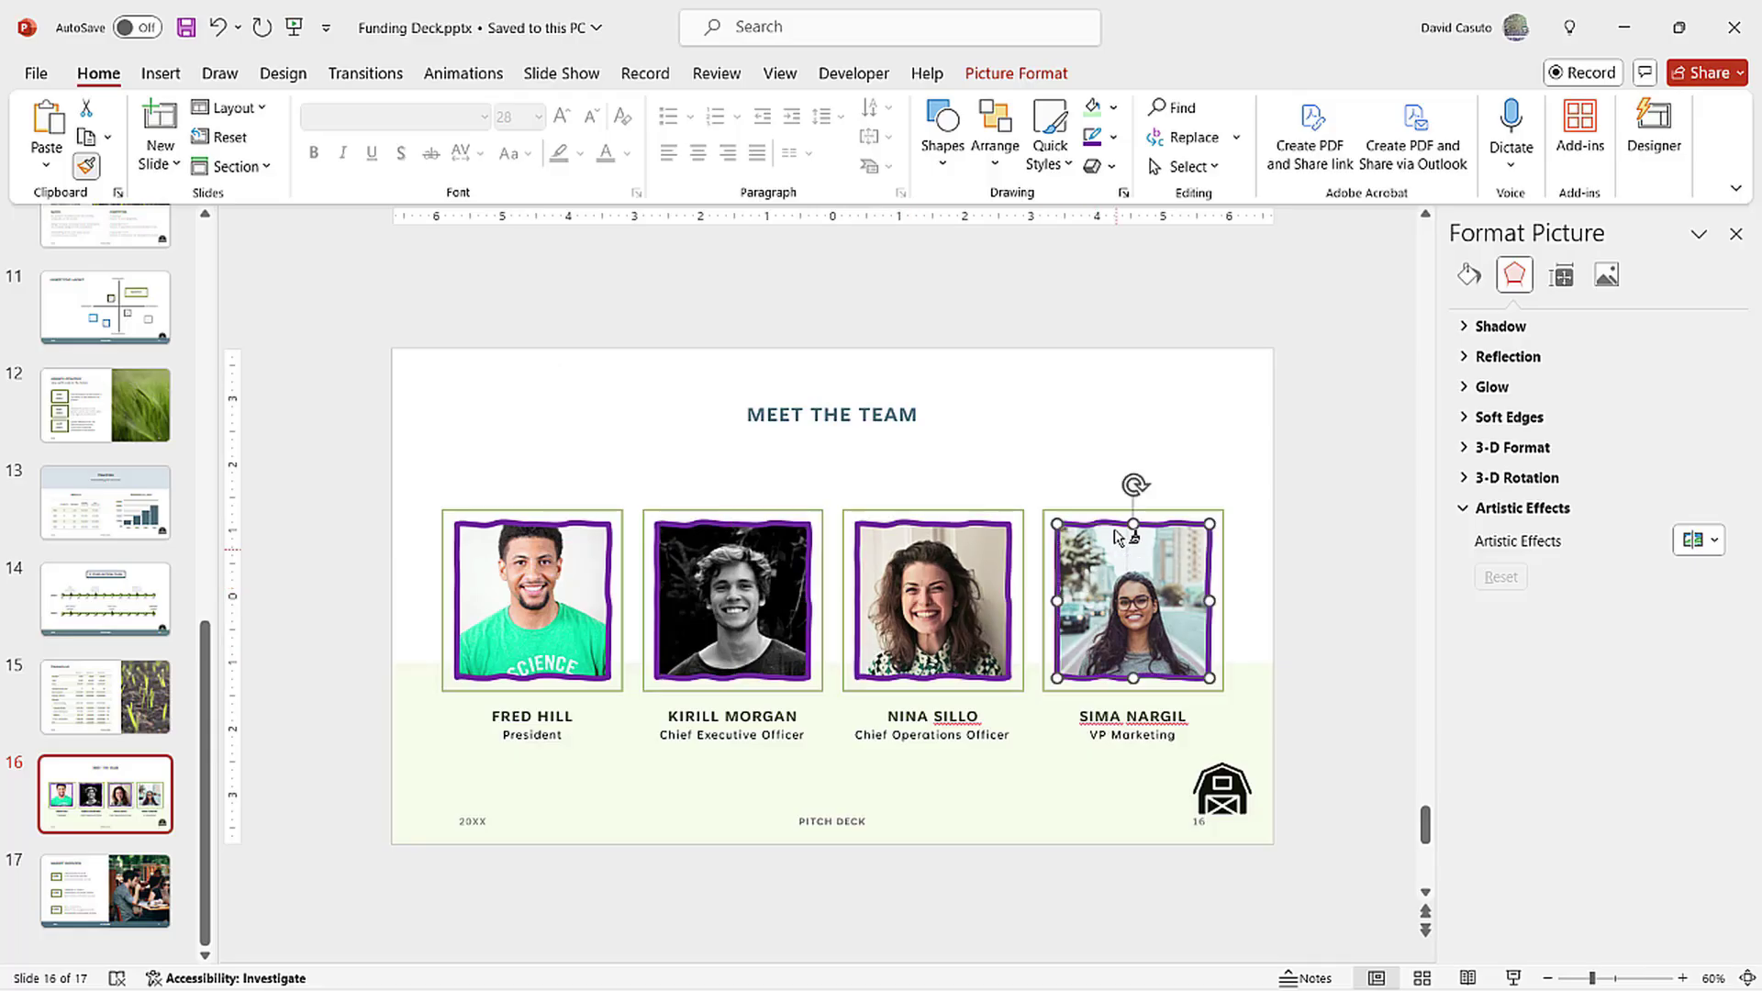
left_click(88, 171)
left_click(517, 294)
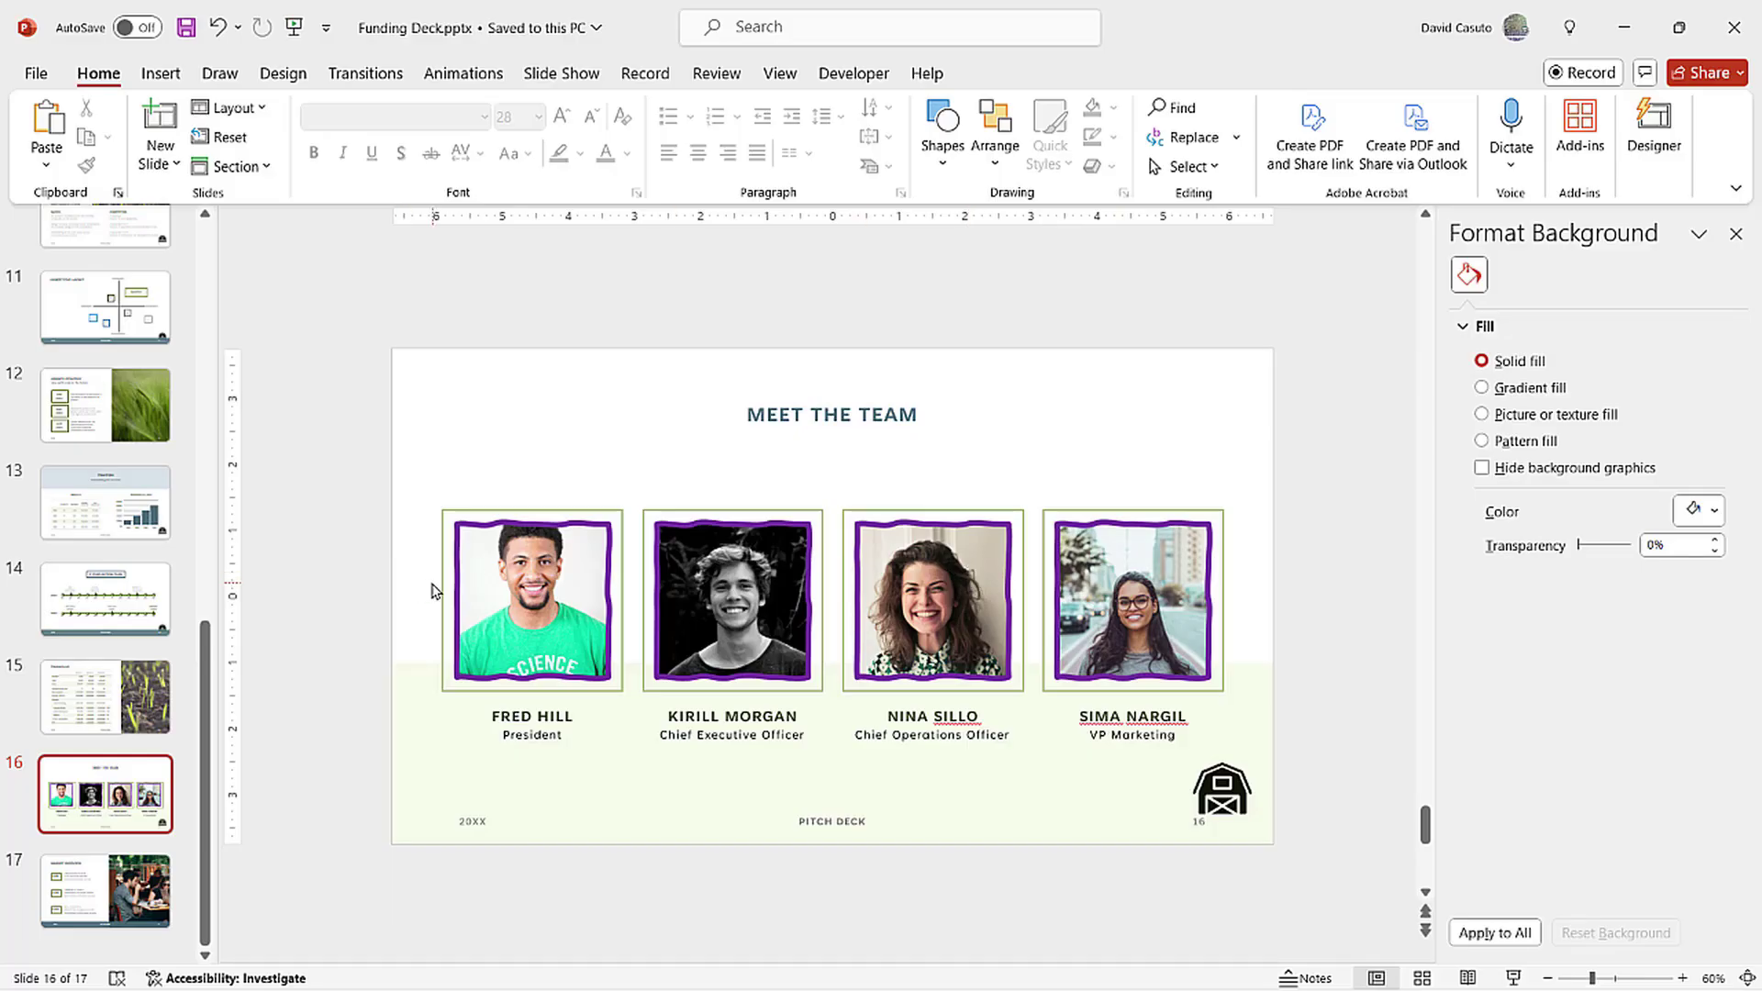
- On slide 5, set the meeting-room photo's reflection to No Reflection
scroll(218, 595, "up", 1)
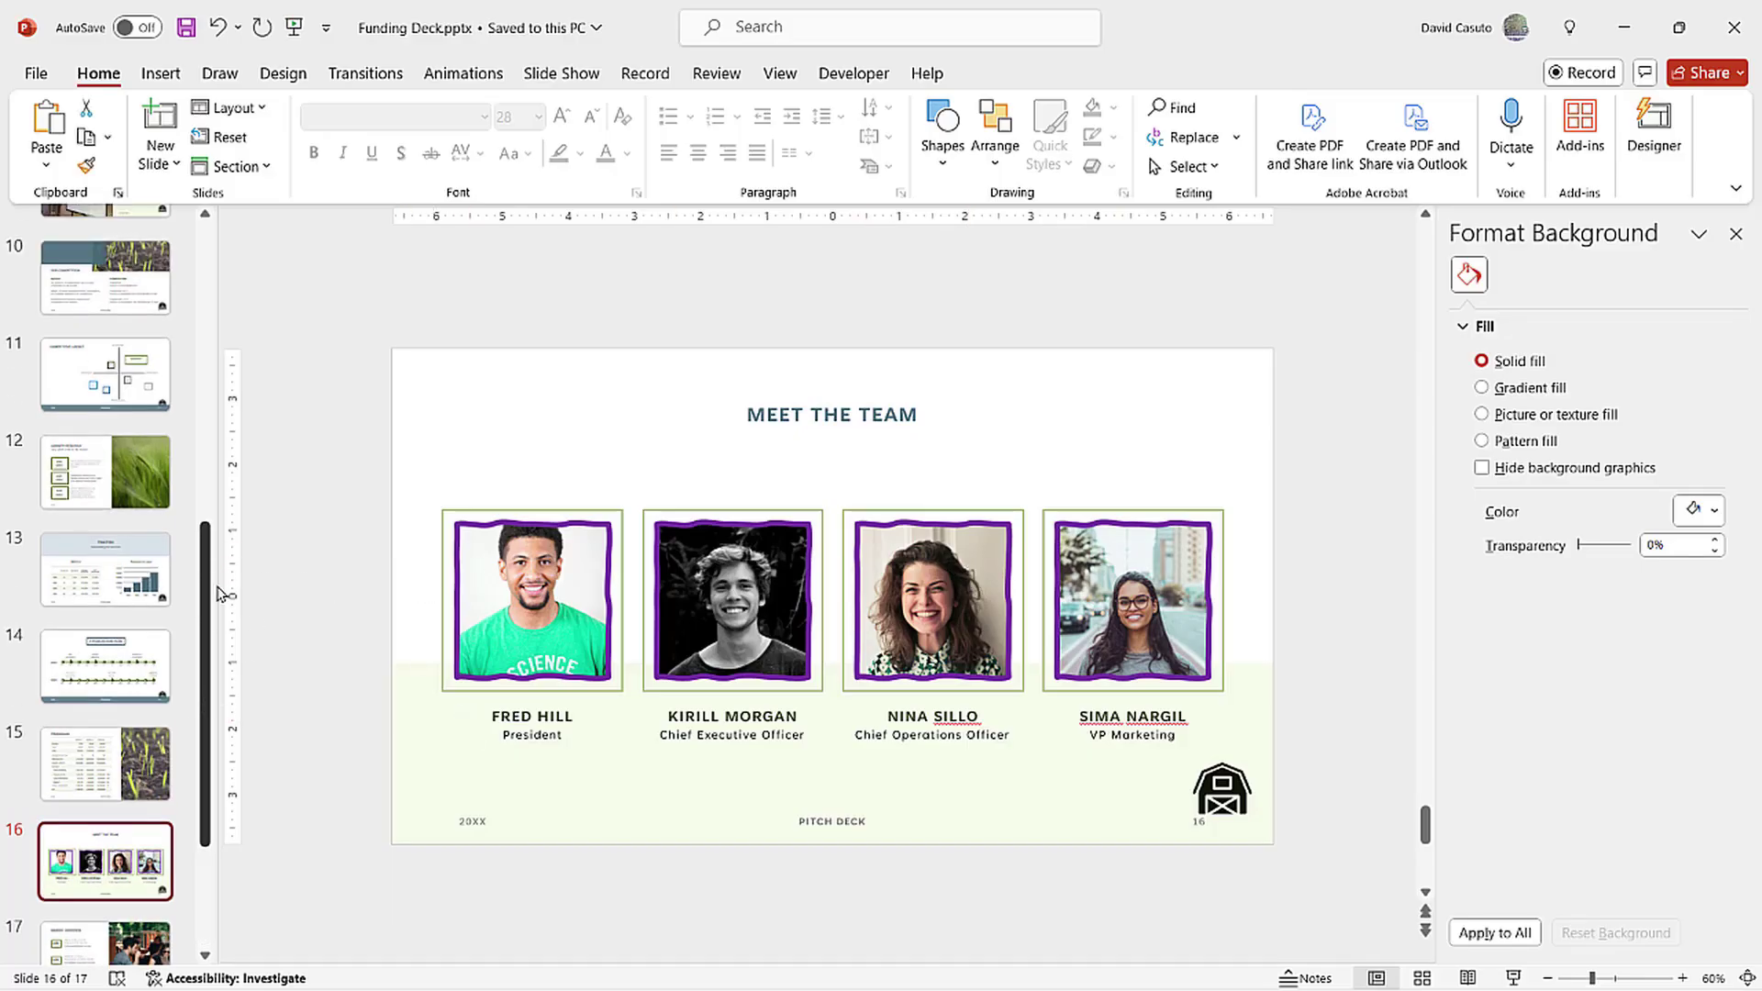
scroll(218, 595, "up", 10)
left_click(89, 521)
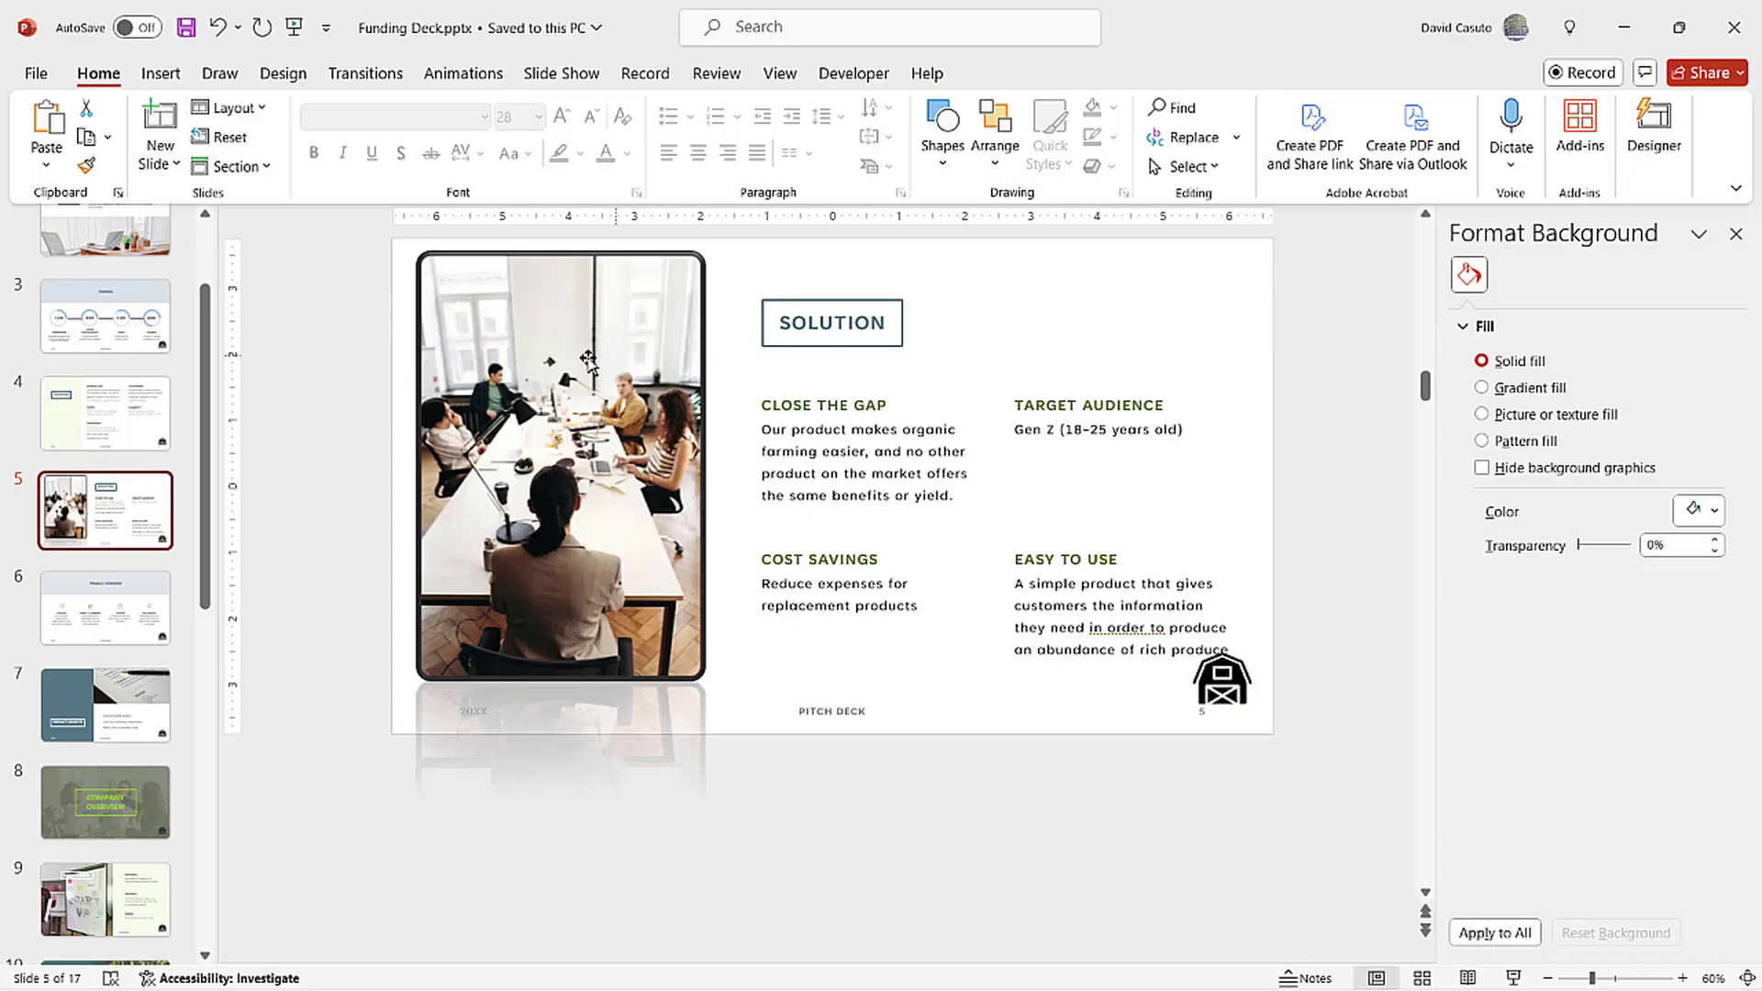
left_click(553, 338)
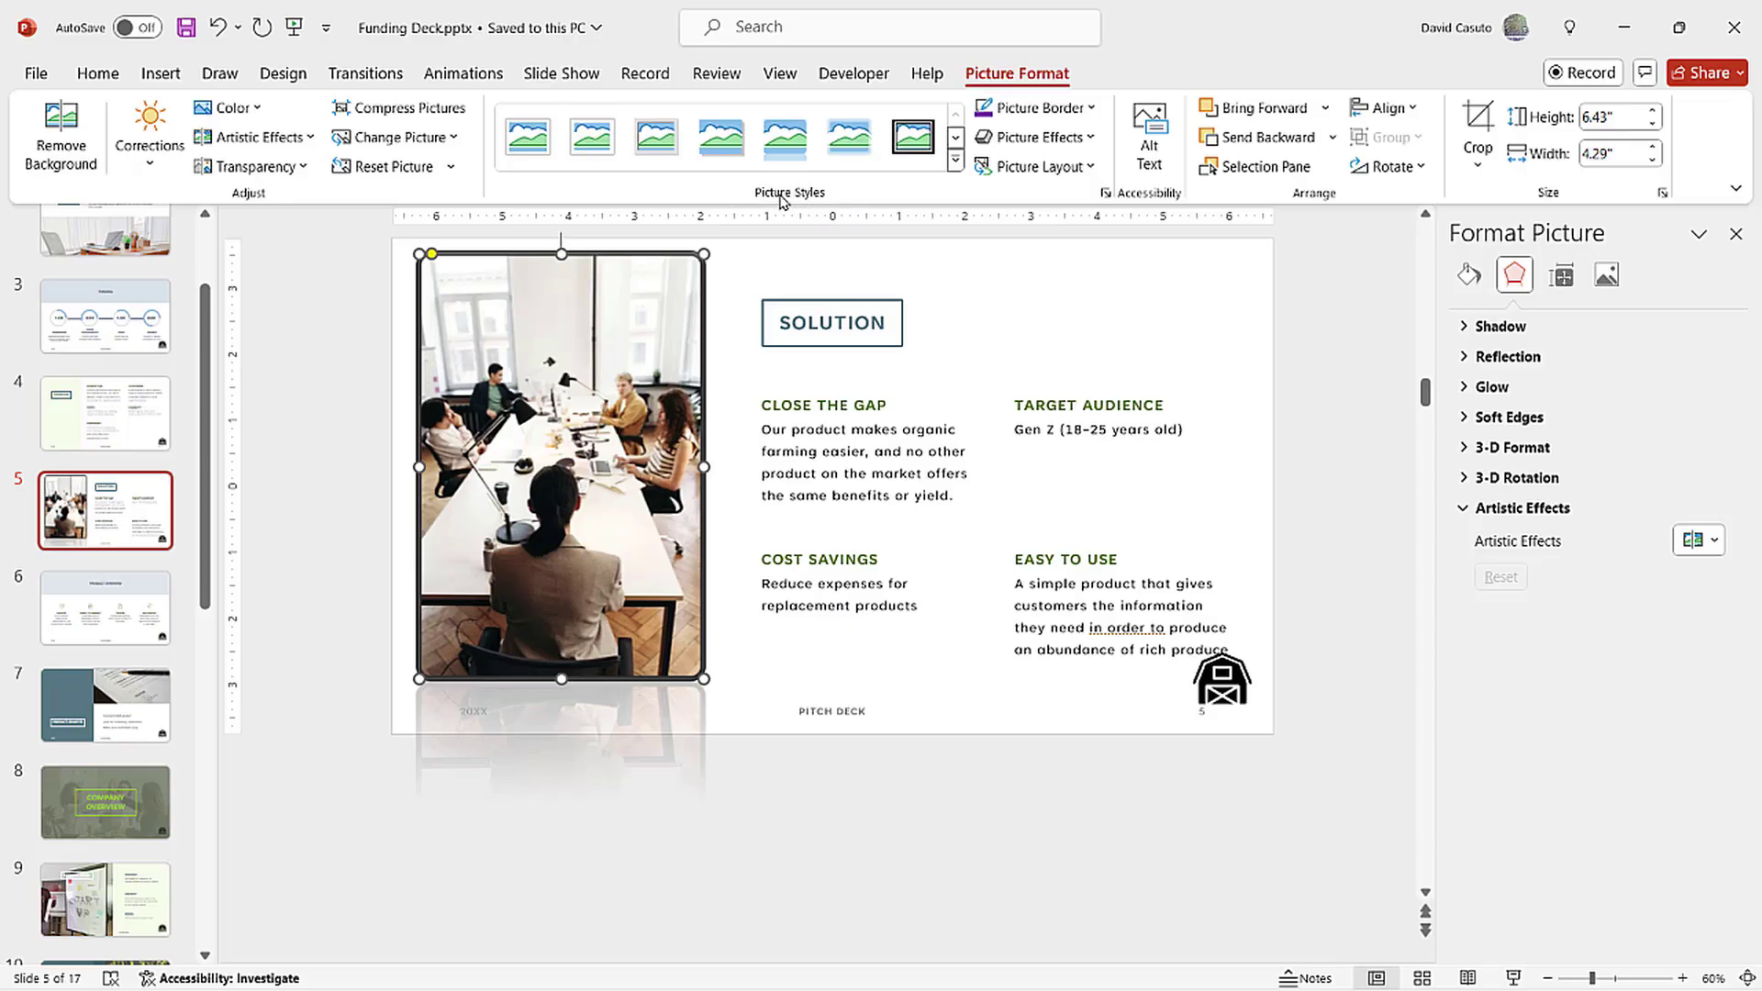
left_click(1050, 138)
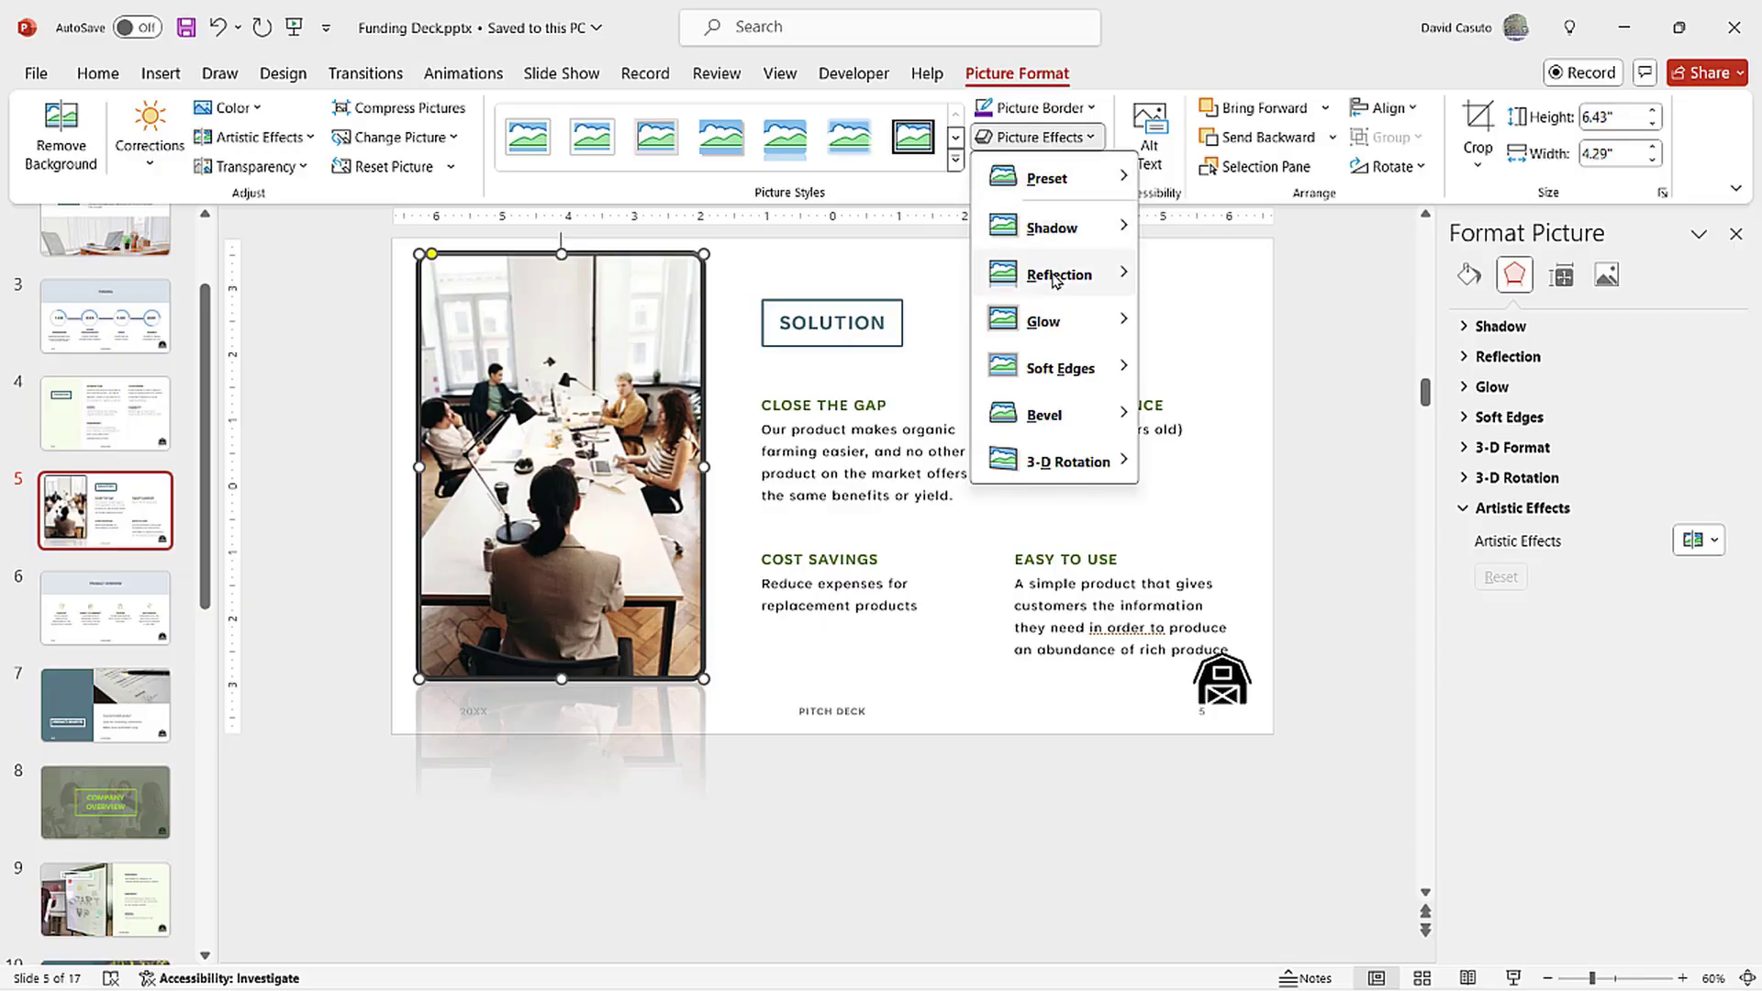
mouse_move(1055, 278)
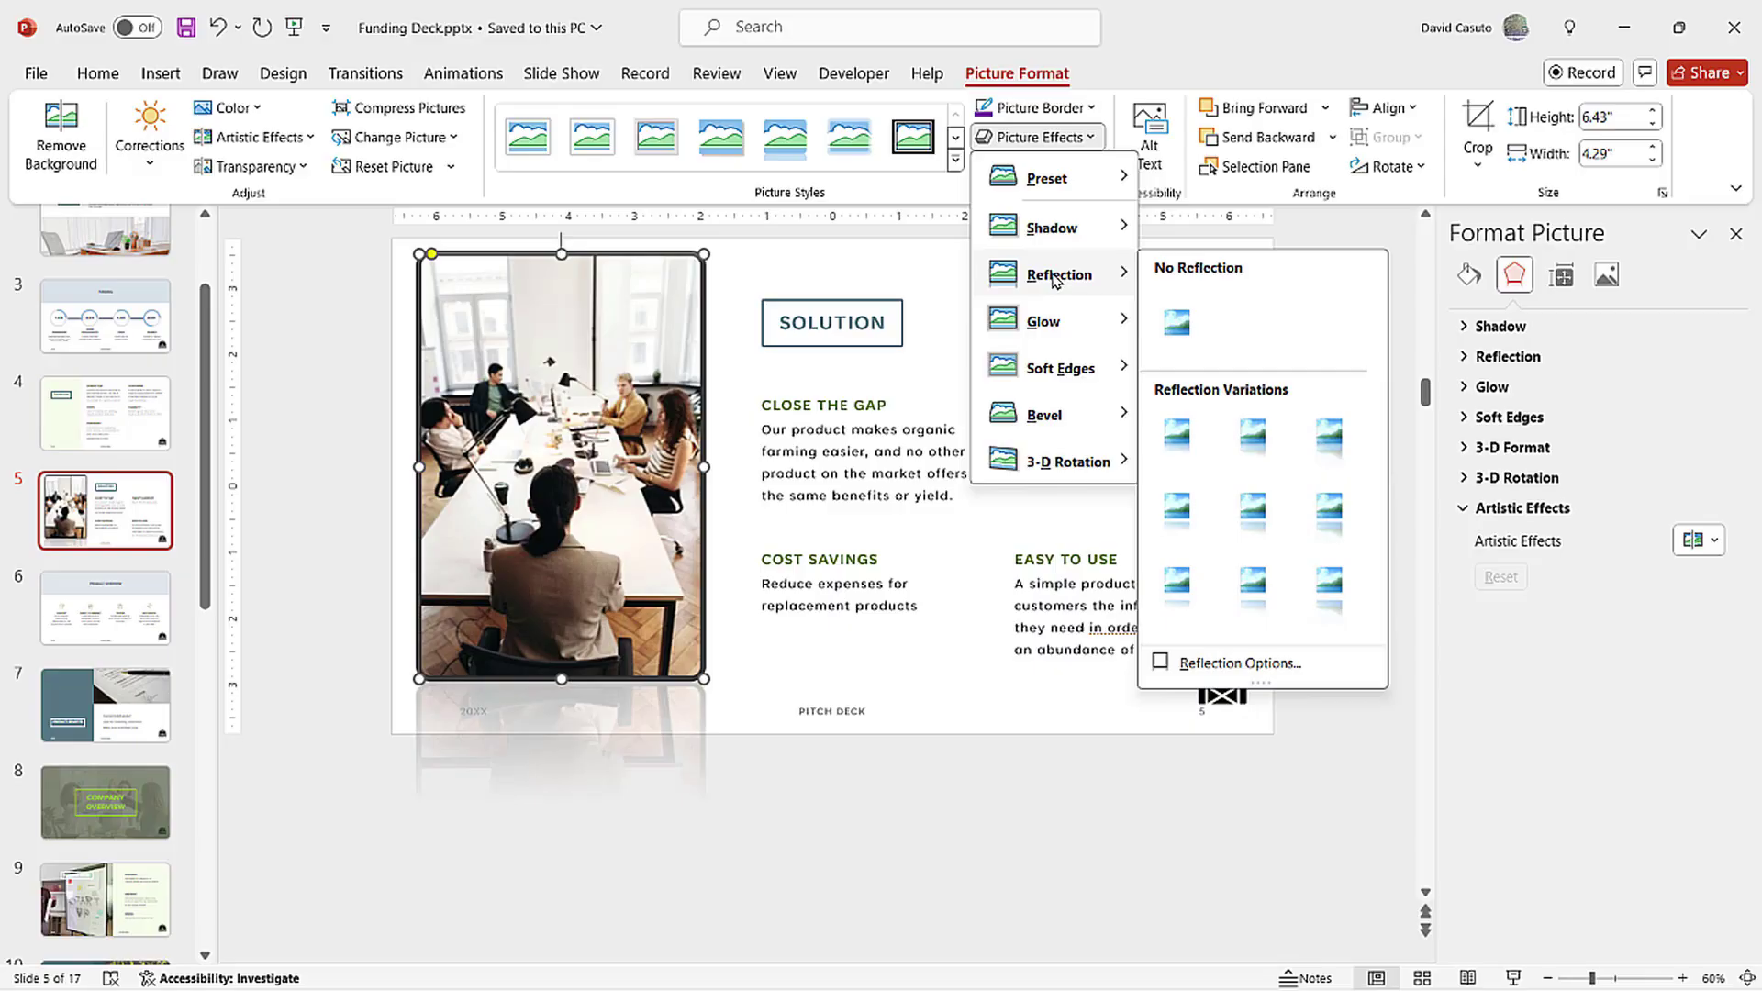
left_click(1178, 325)
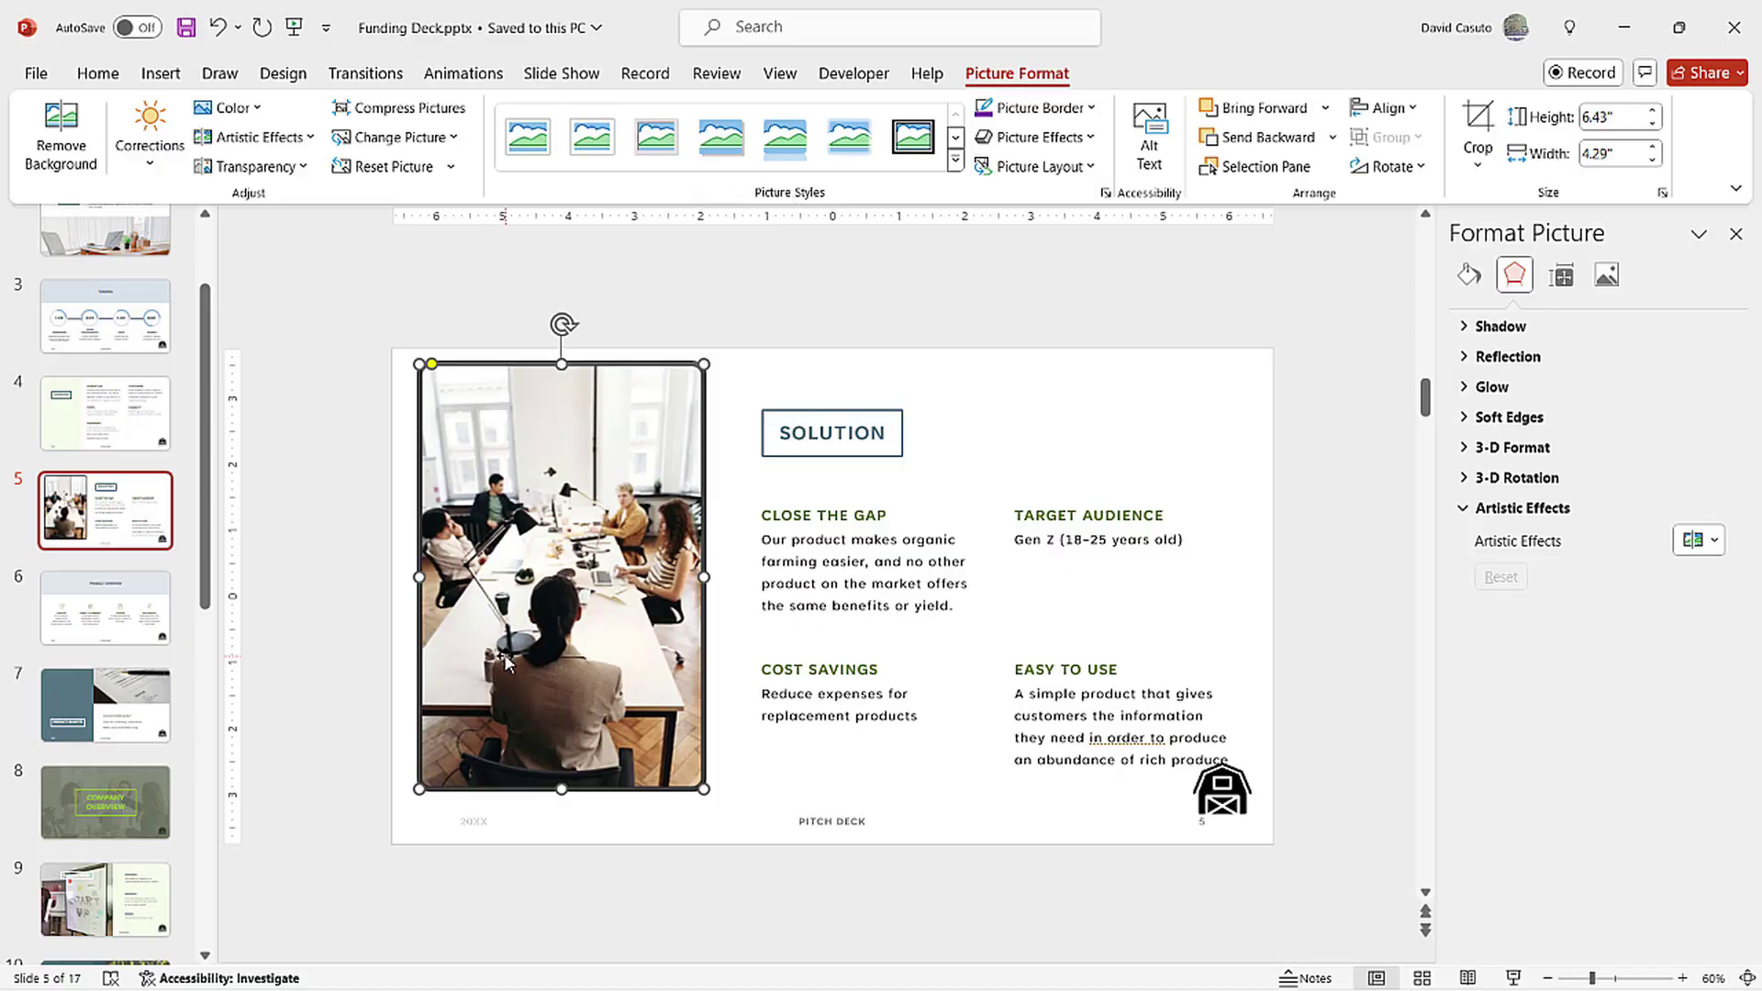
- Display the Shadow preset gallery under the photo's Picture Effects
left_click(1037, 145)
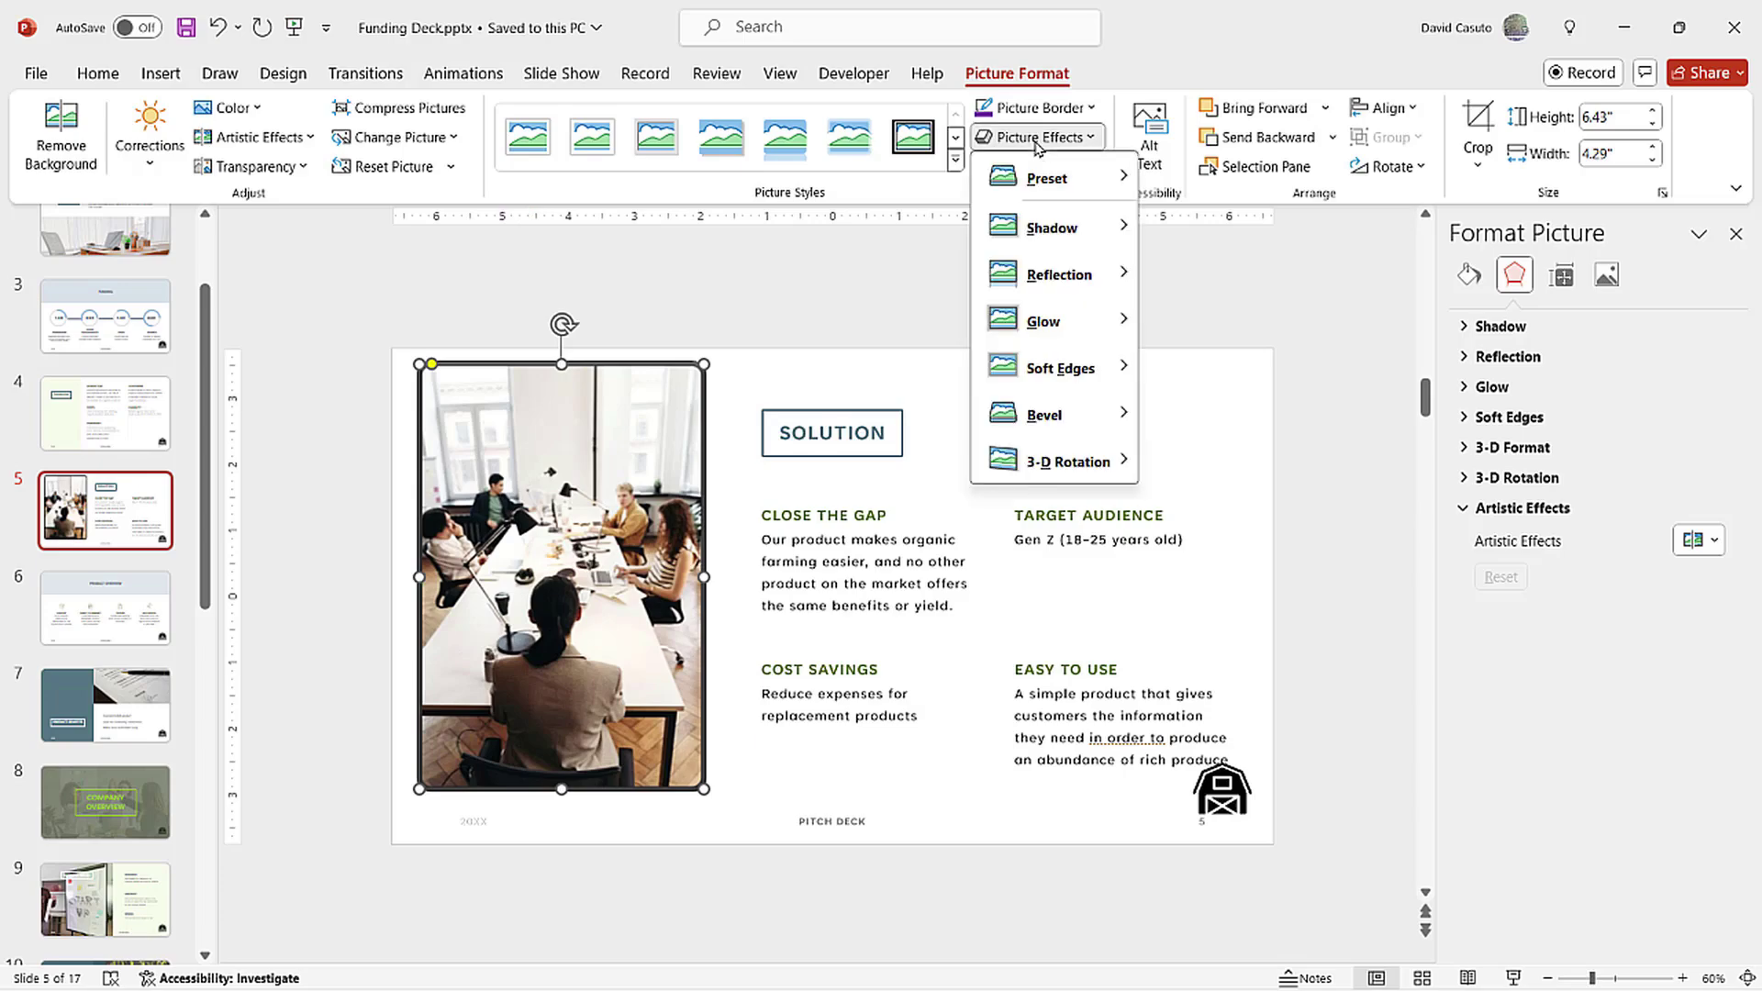
mouse_move(1049, 236)
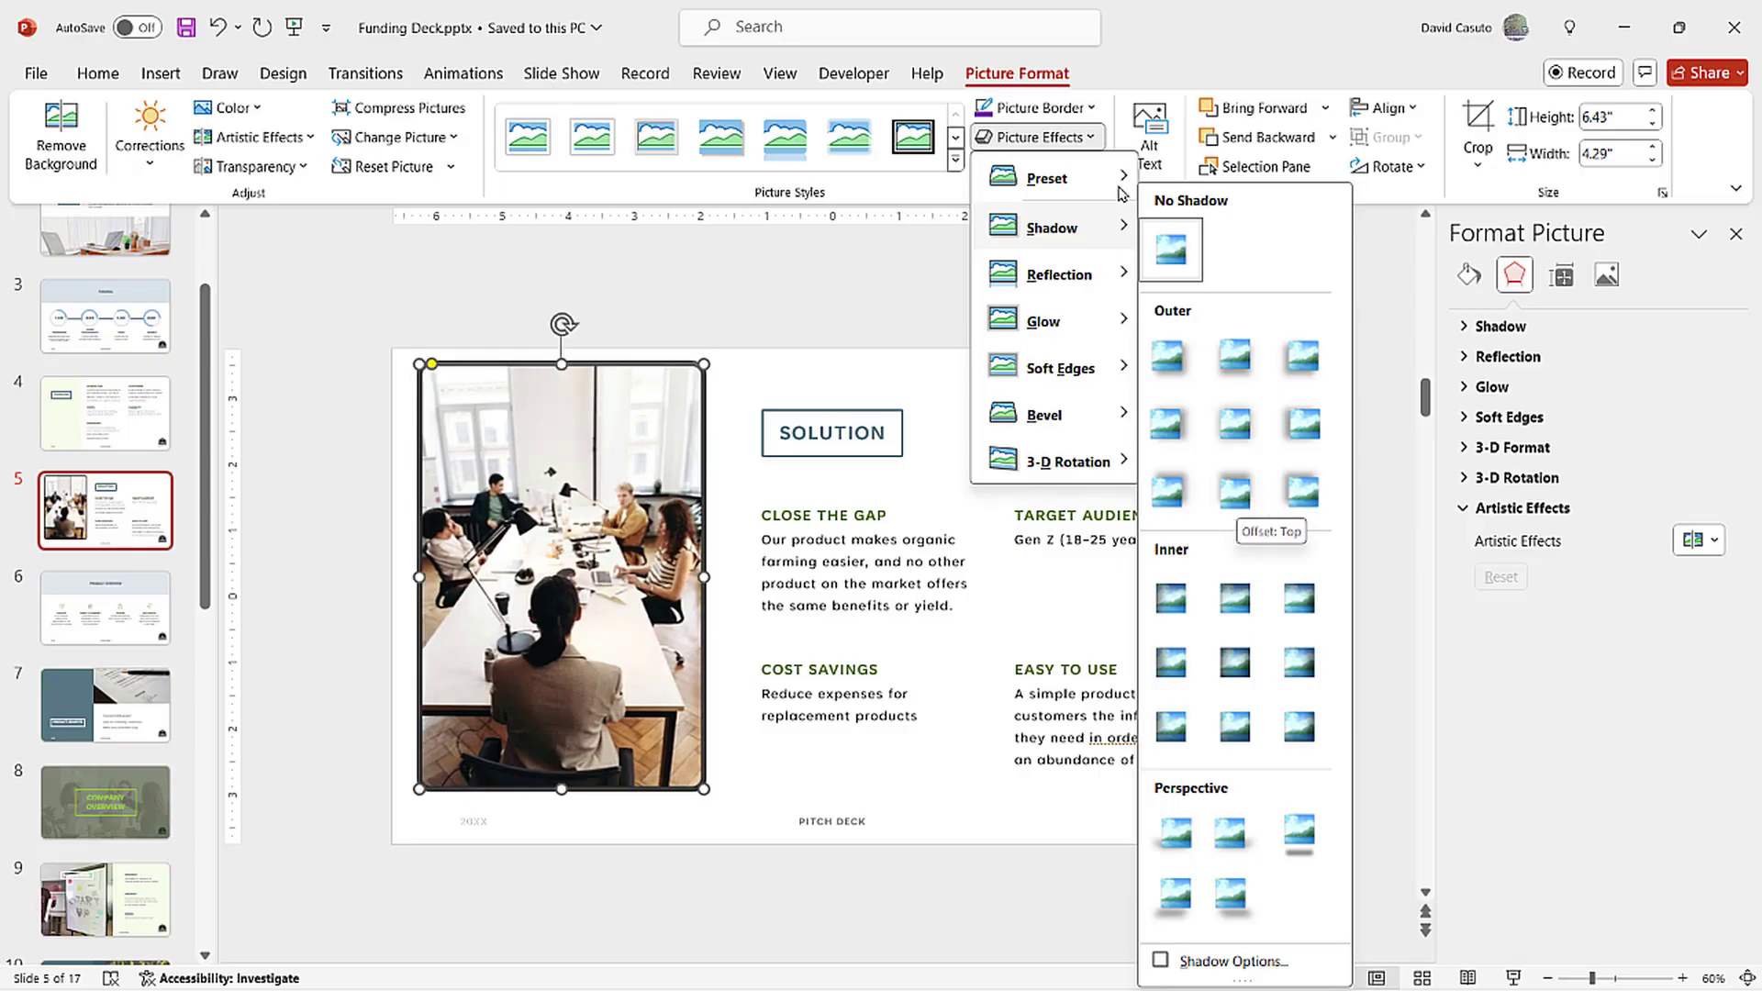
- Set the photo's border to No Outline and apply the Outer Offset: Center shadow
left_click(1035, 136)
left_click(1042, 108)
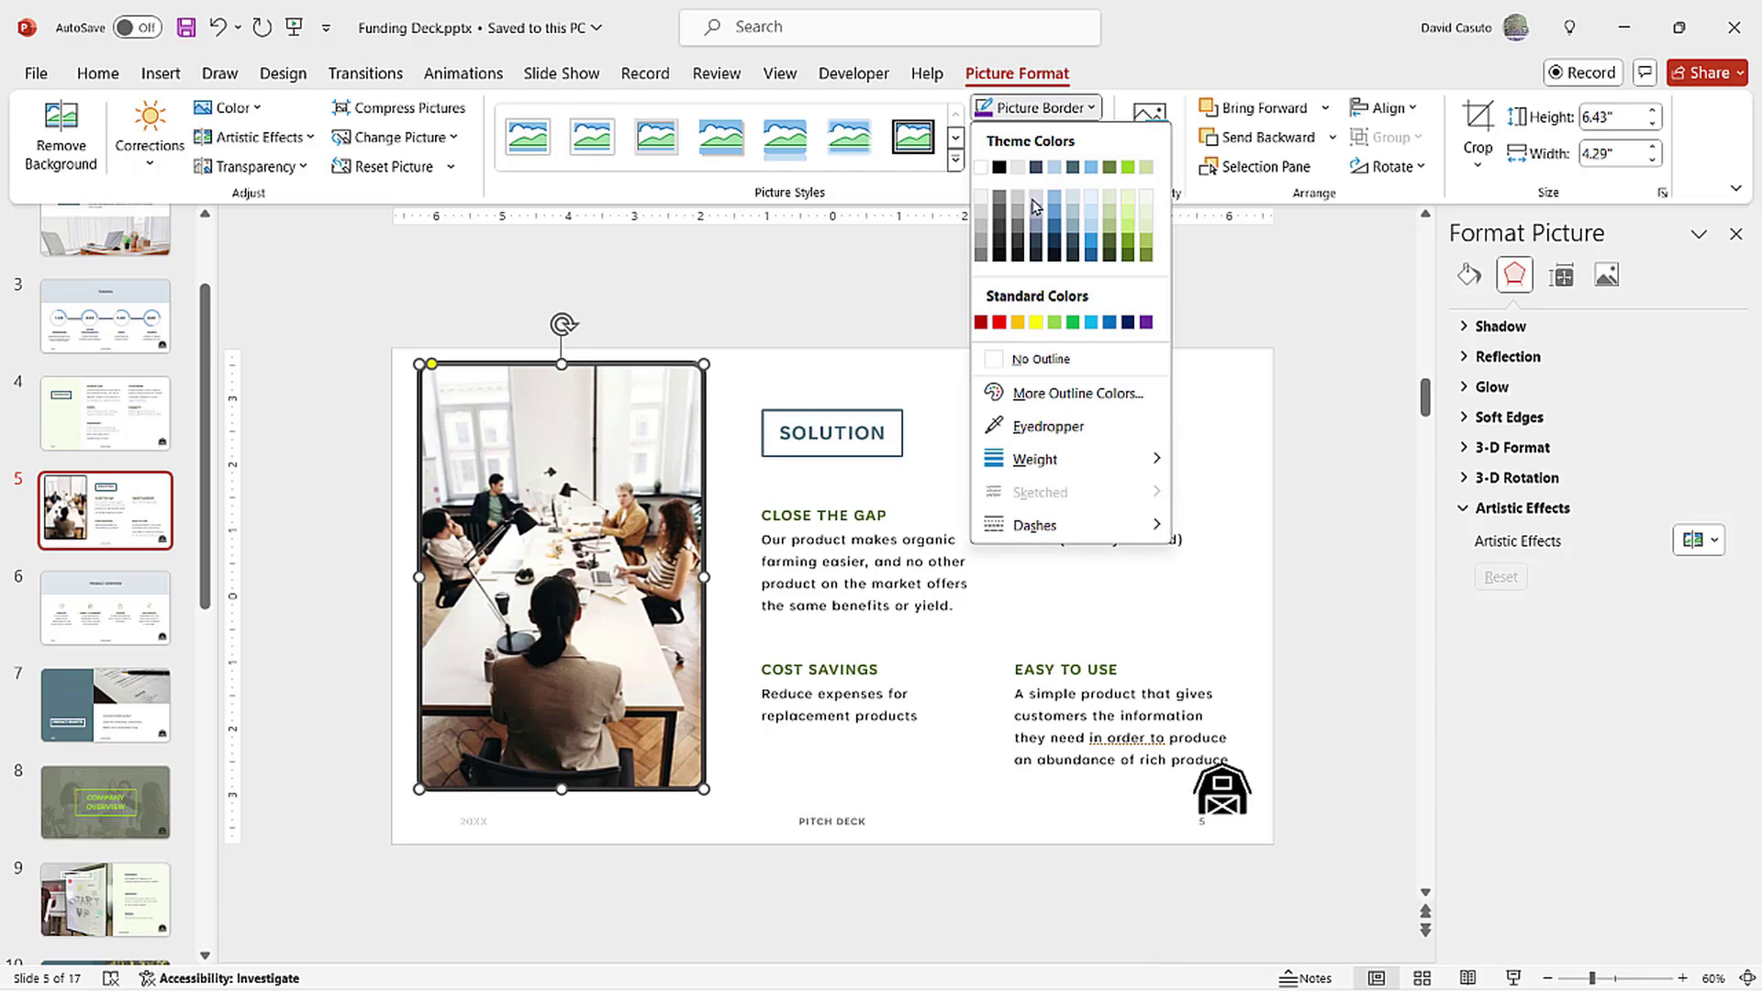
left_click(1036, 365)
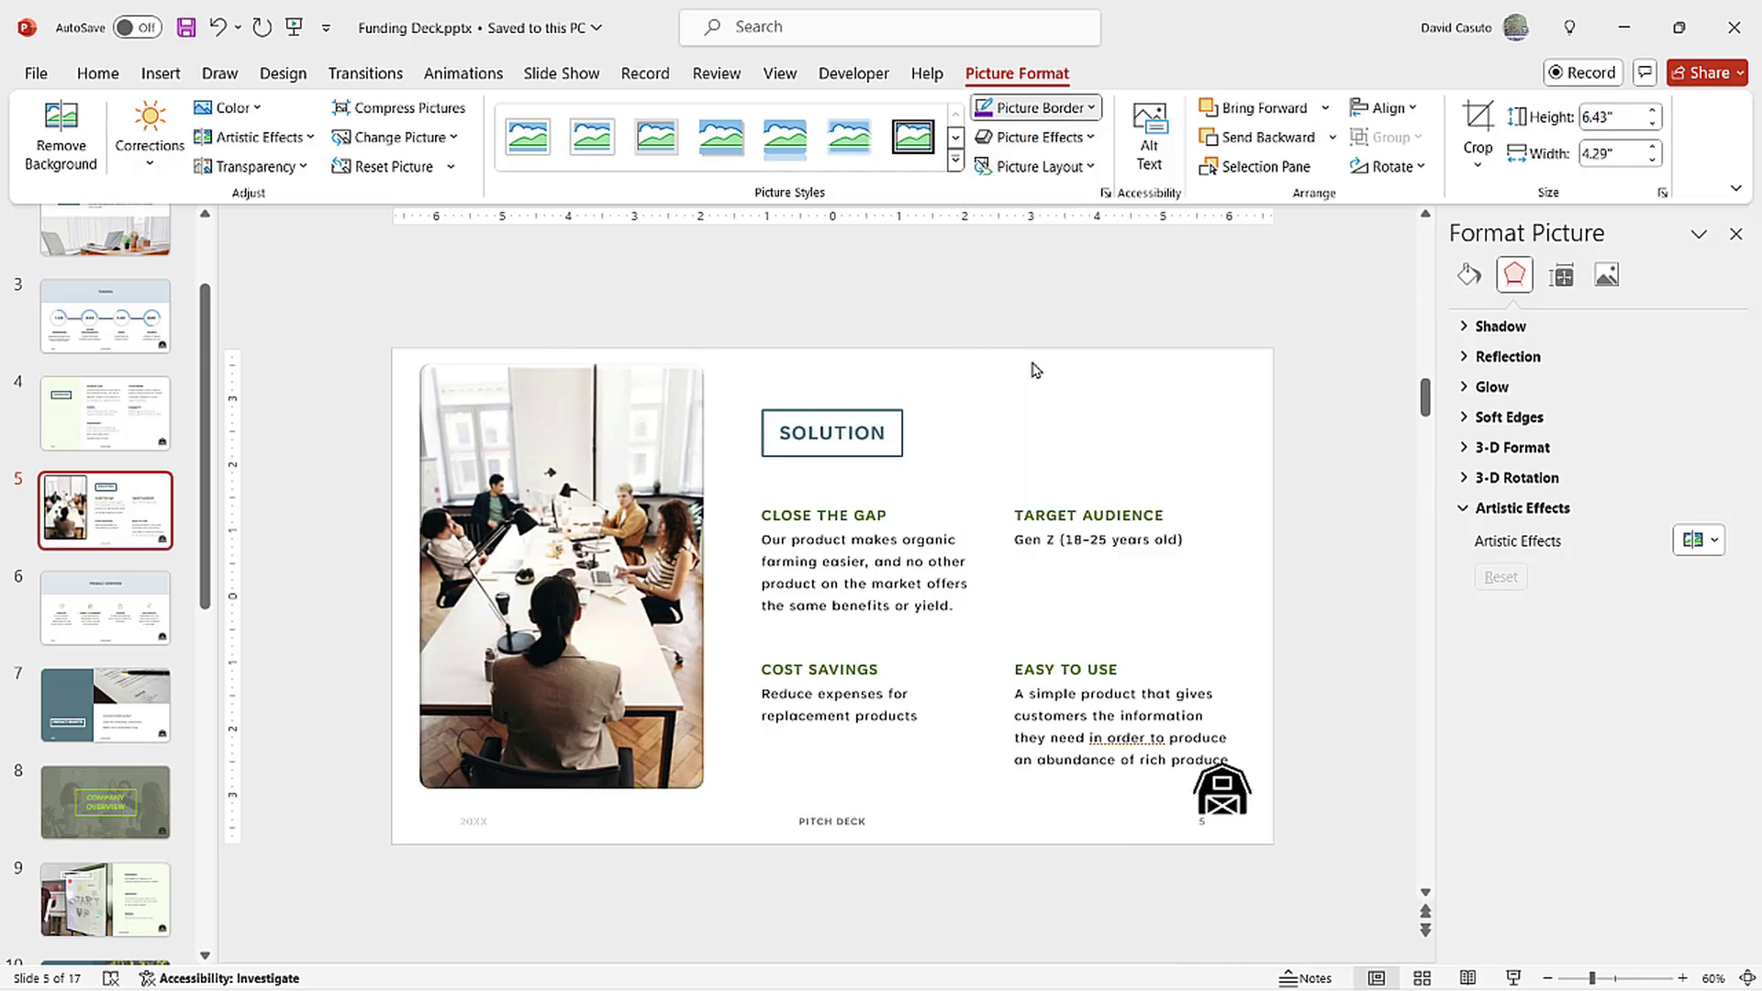
left_click(1052, 143)
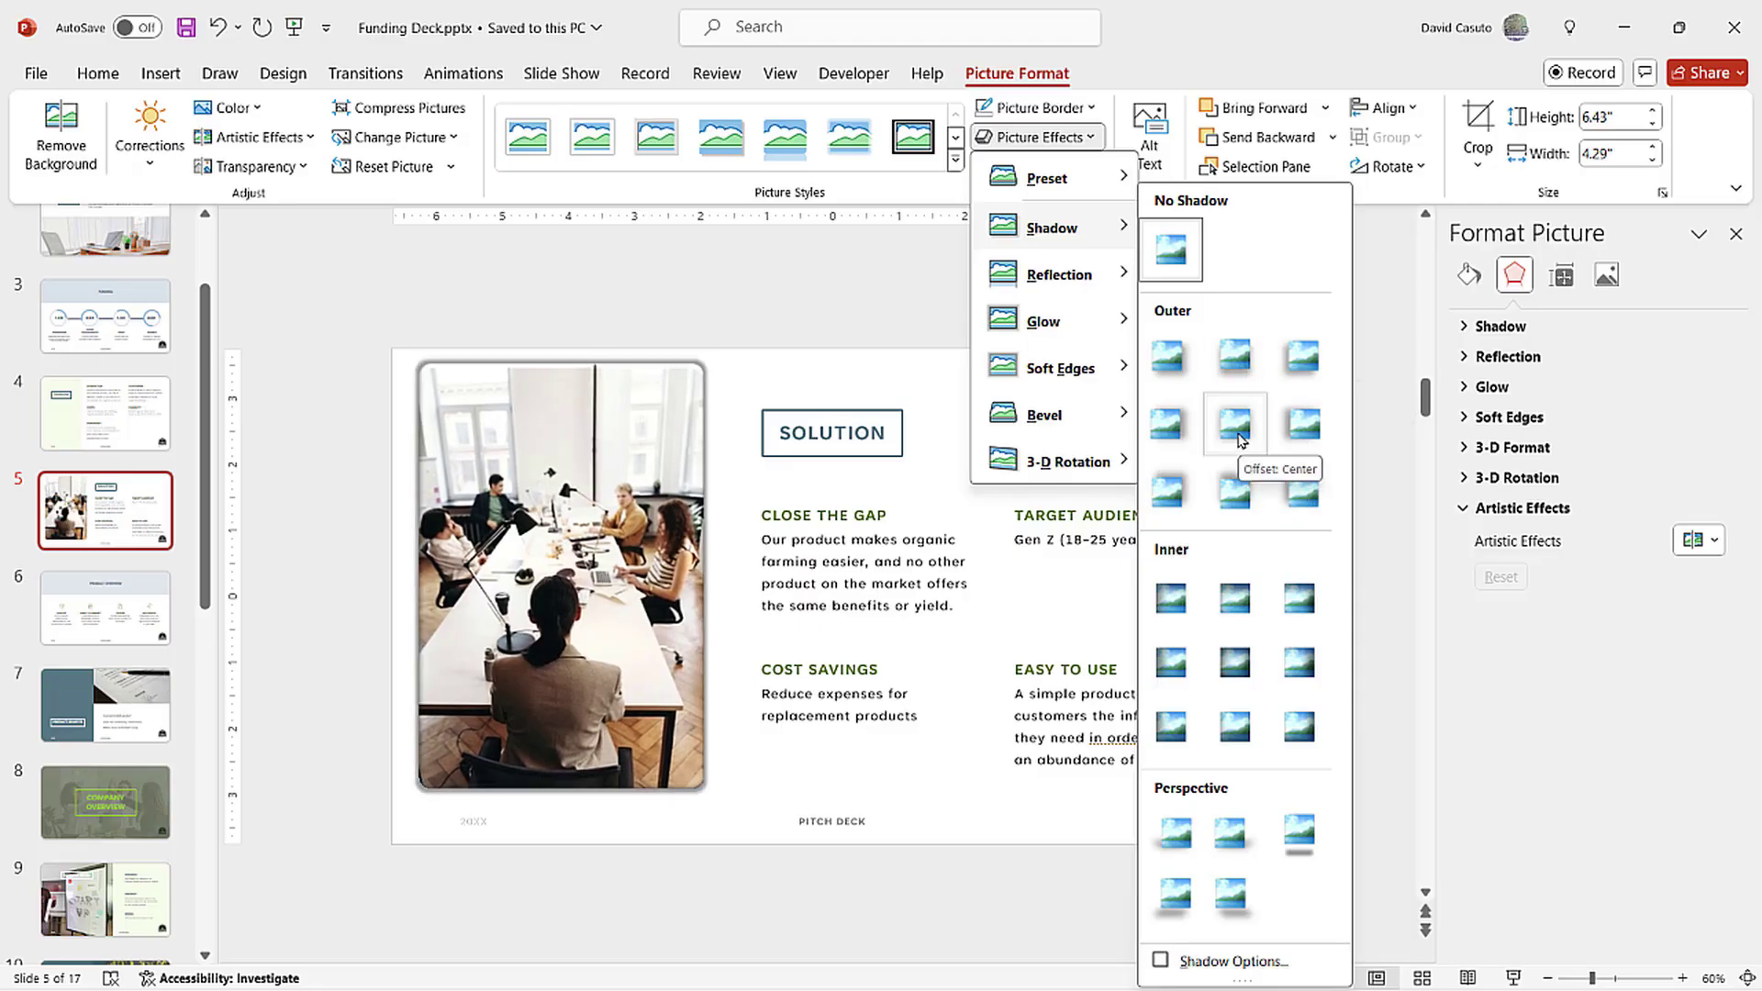
left_click(1237, 431)
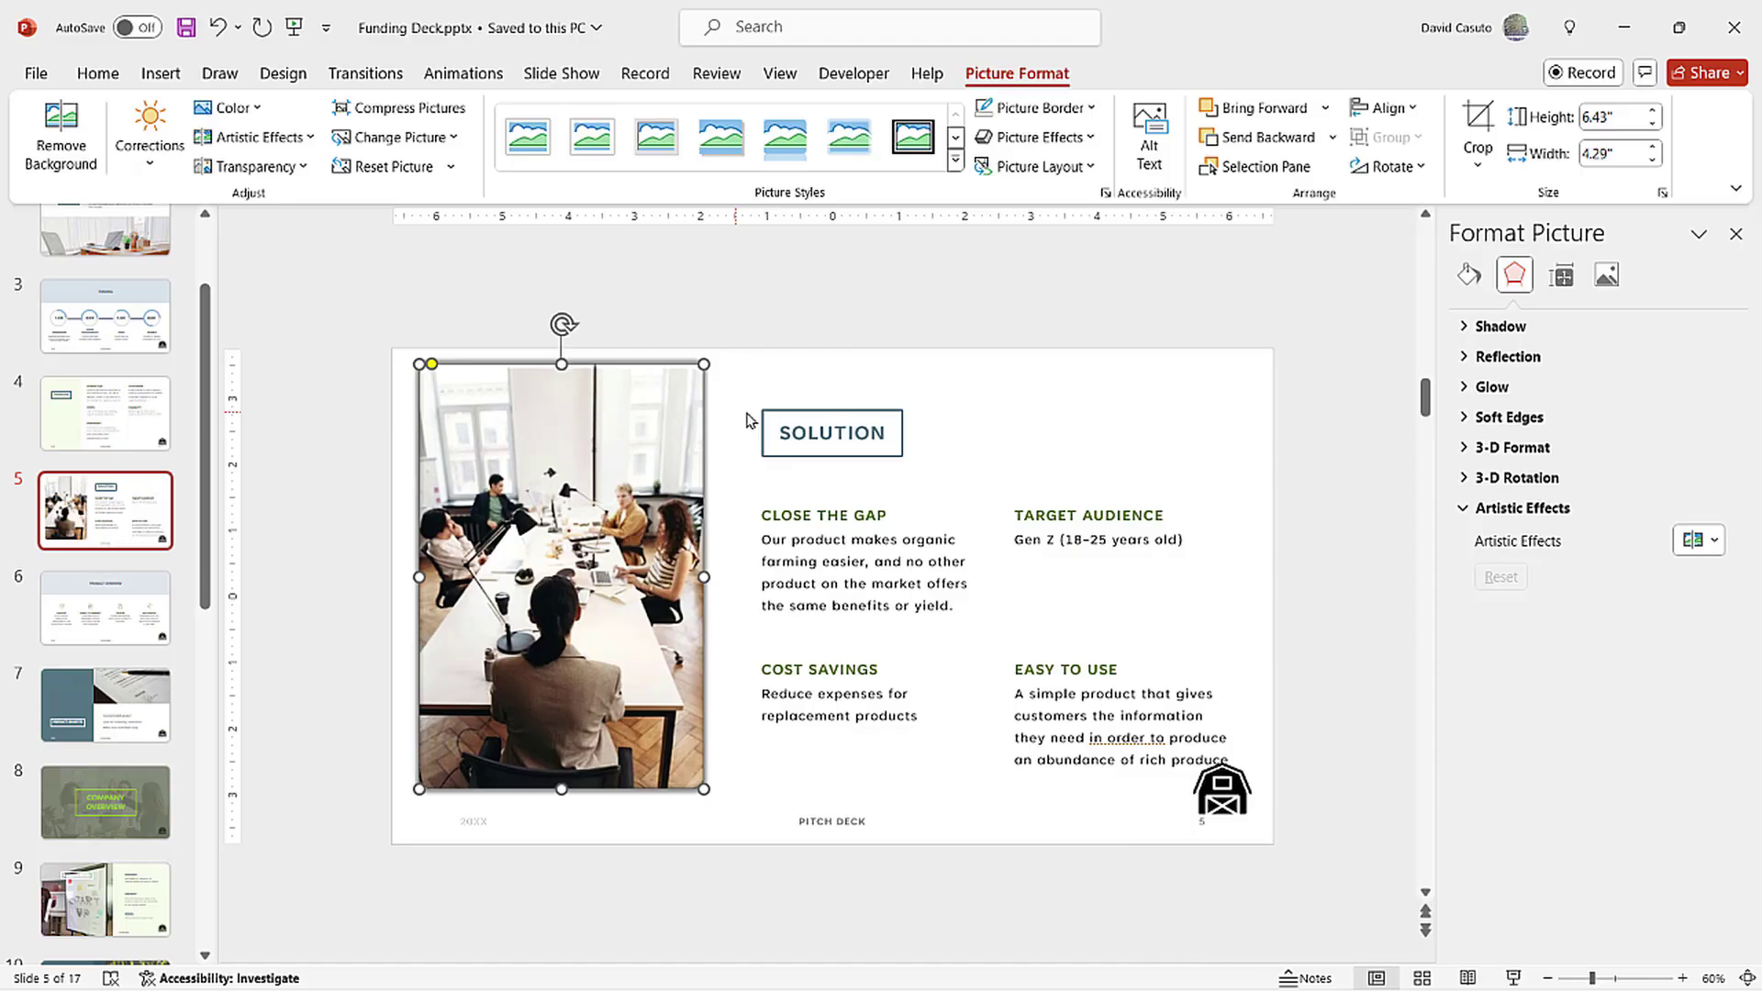
left_click(1037, 139)
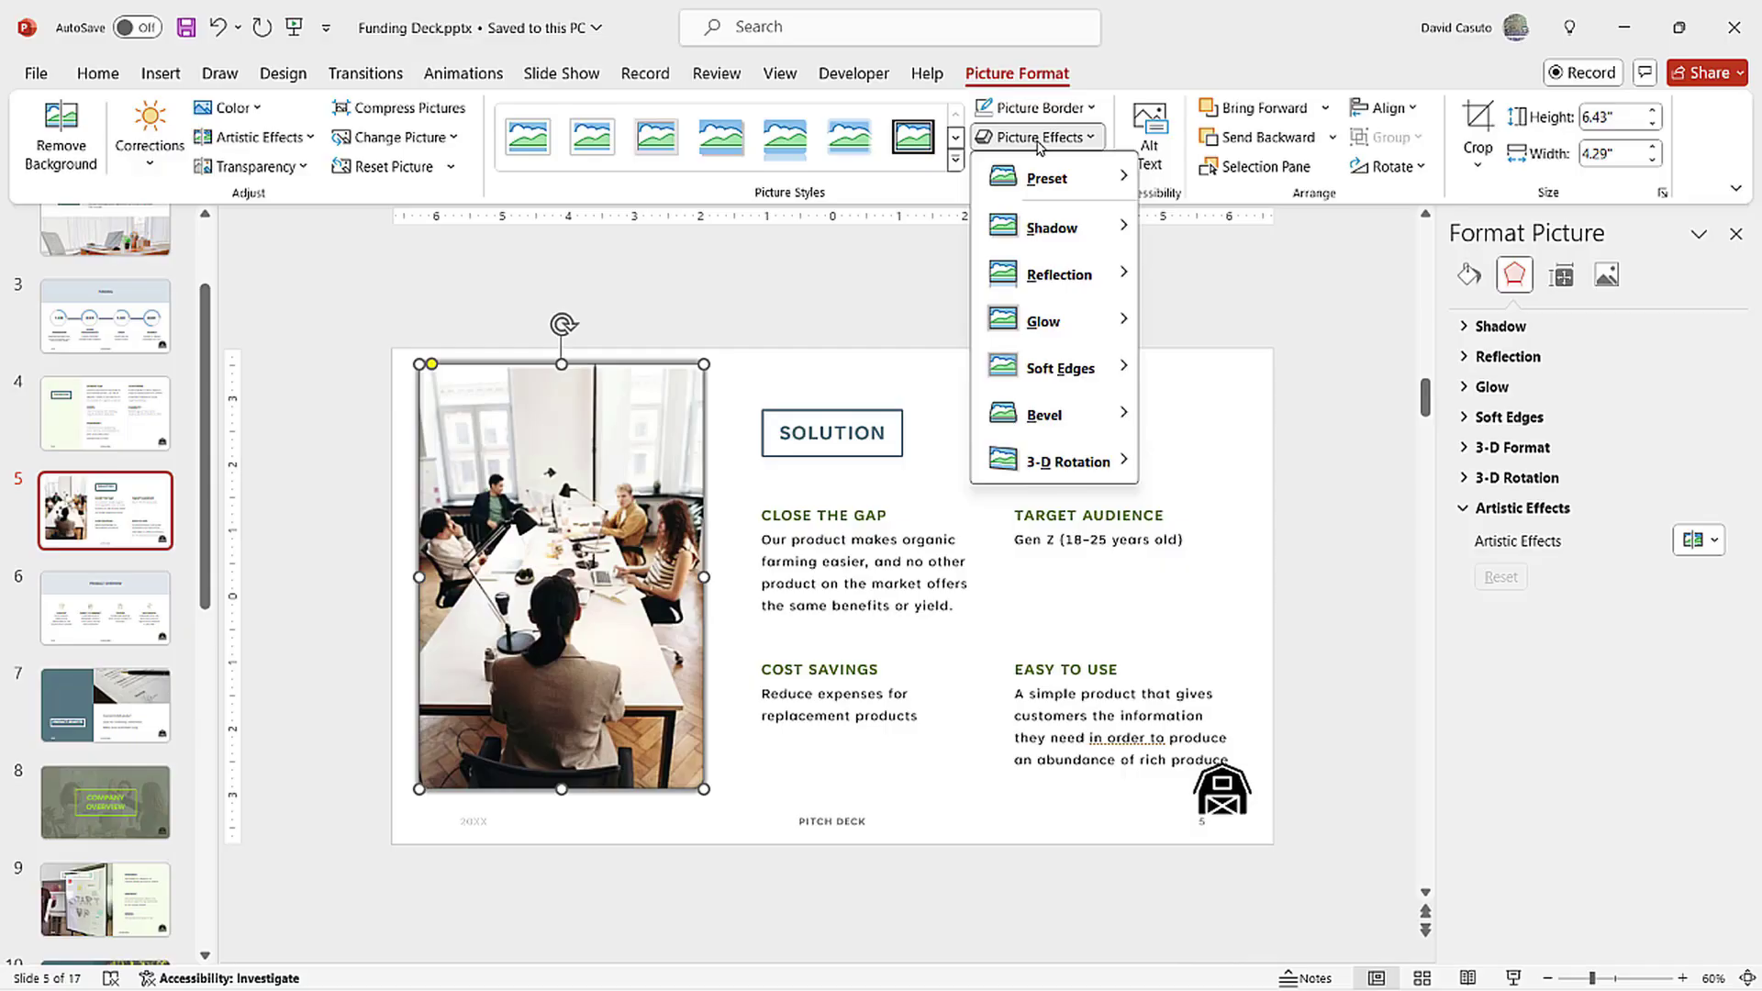
mouse_move(1053, 328)
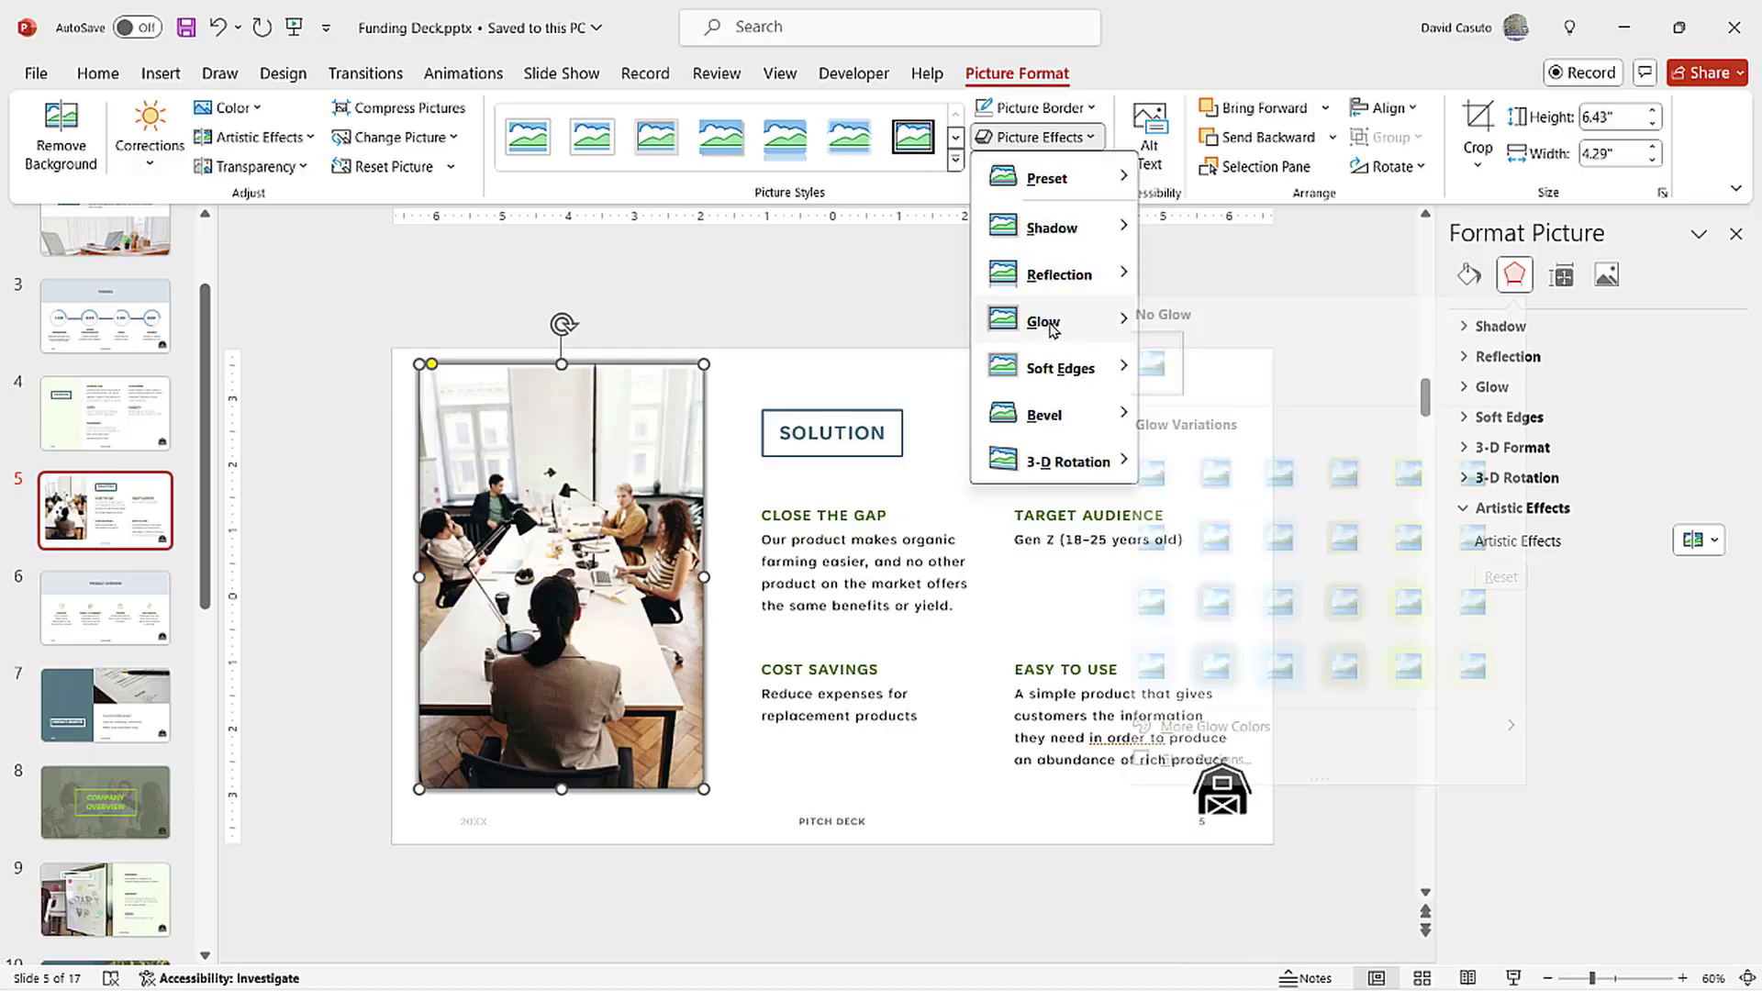
mouse_move(1054, 385)
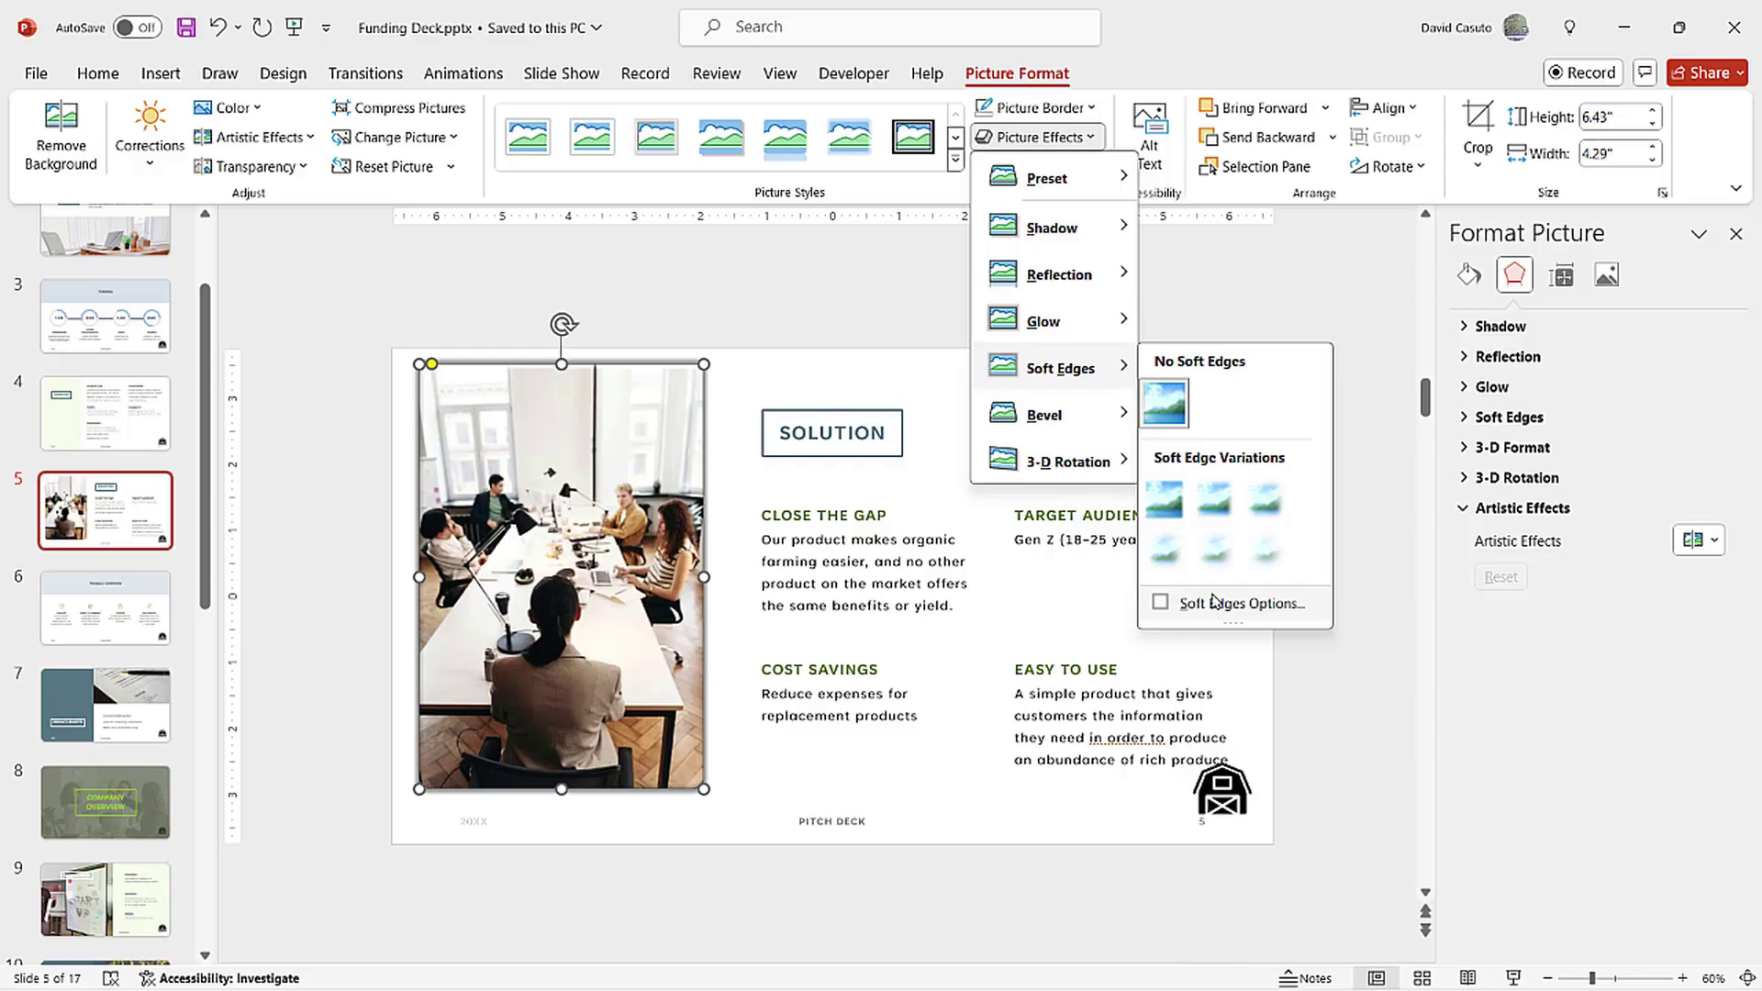
mouse_move(1078, 237)
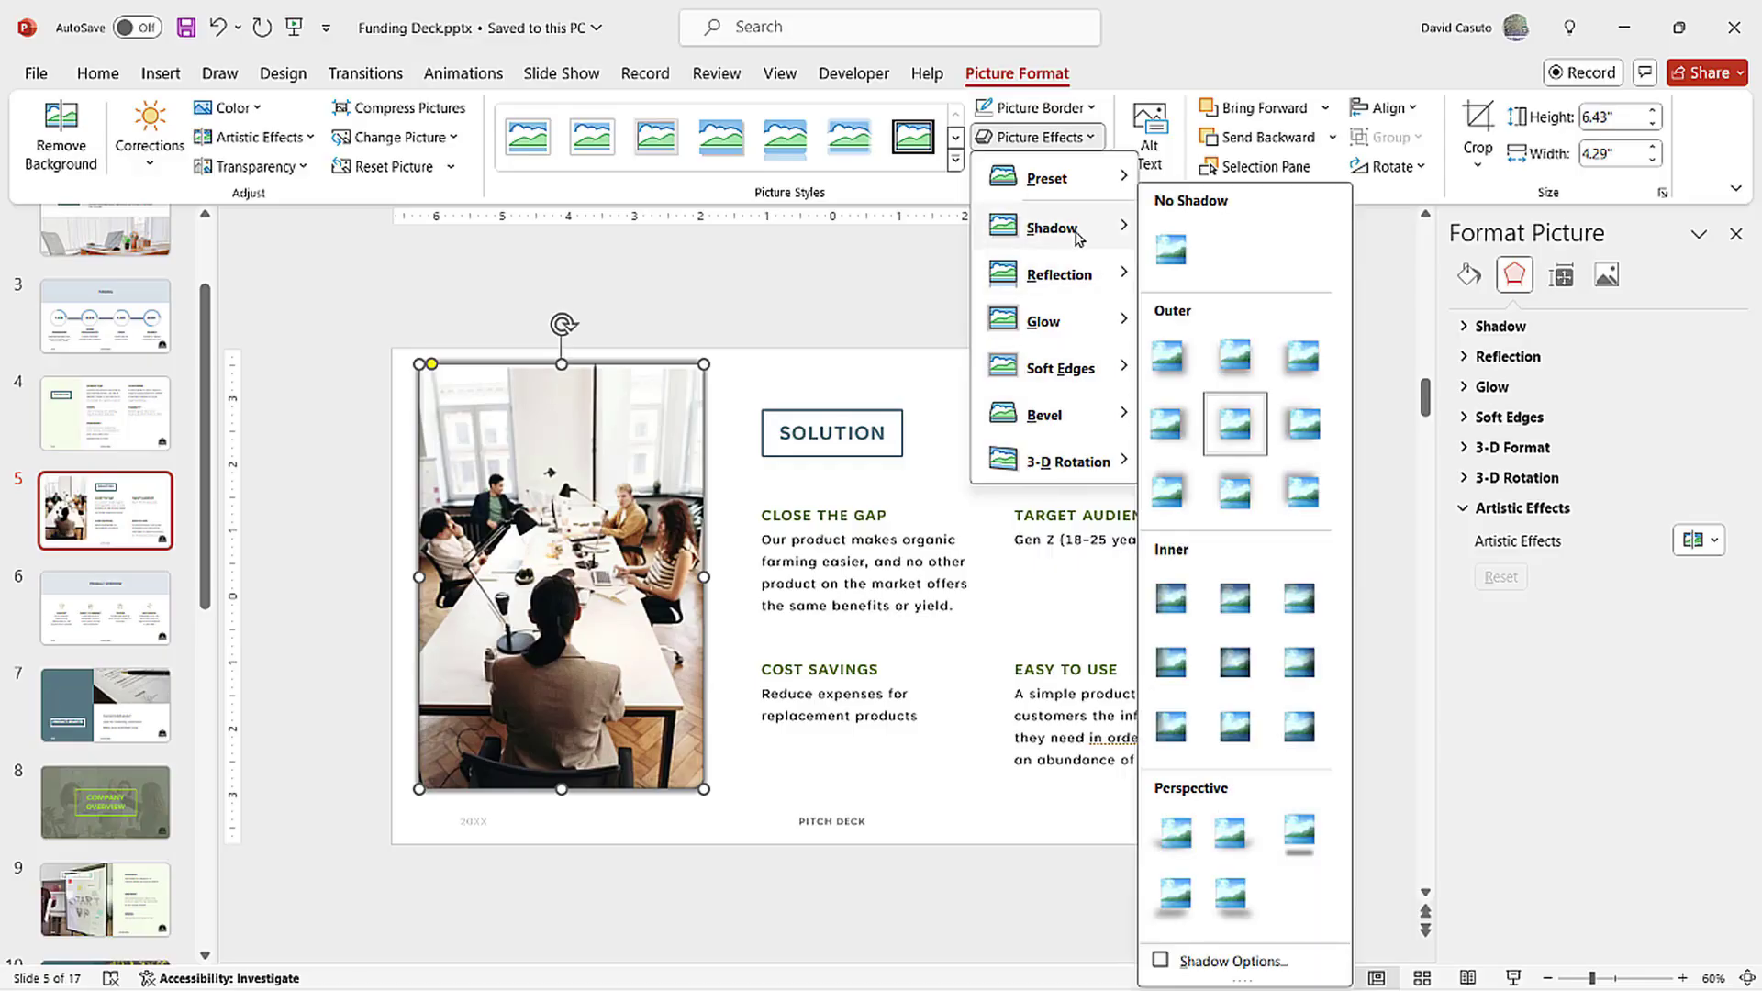
left_click(1167, 418)
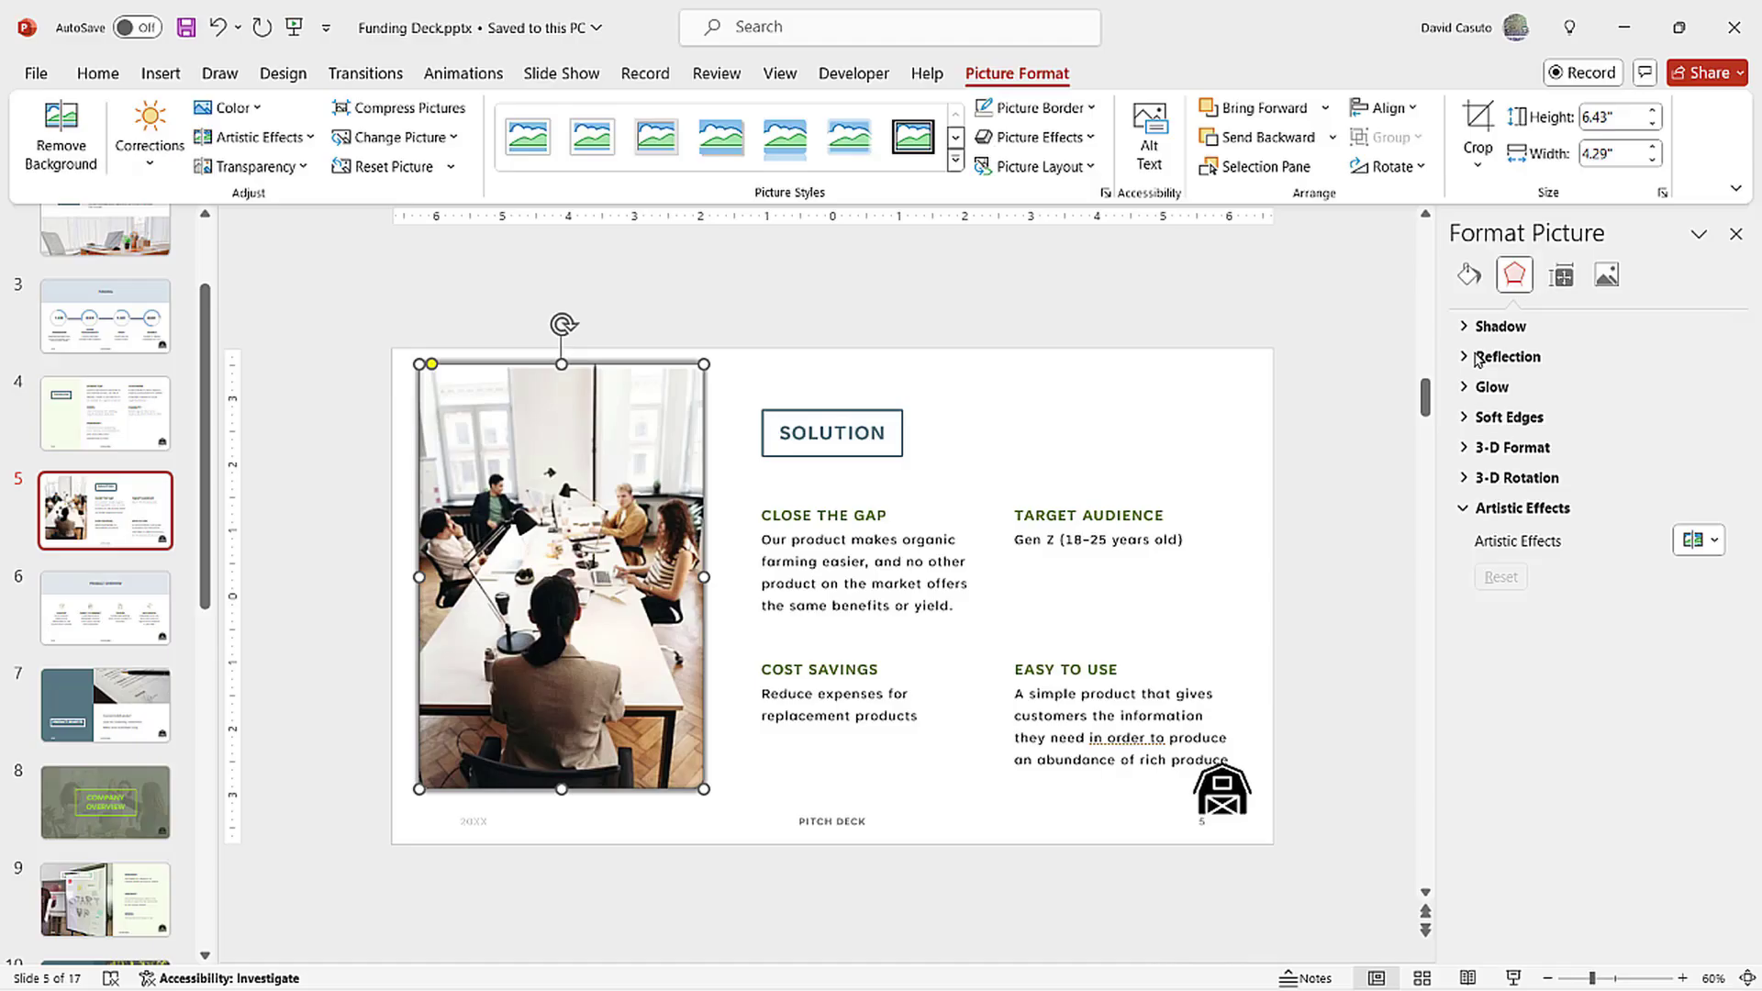
- Reopen Shadow Options for the photo, showing 60% transparency, 5 pt blur, 0 pt distance
left_click(1738, 236)
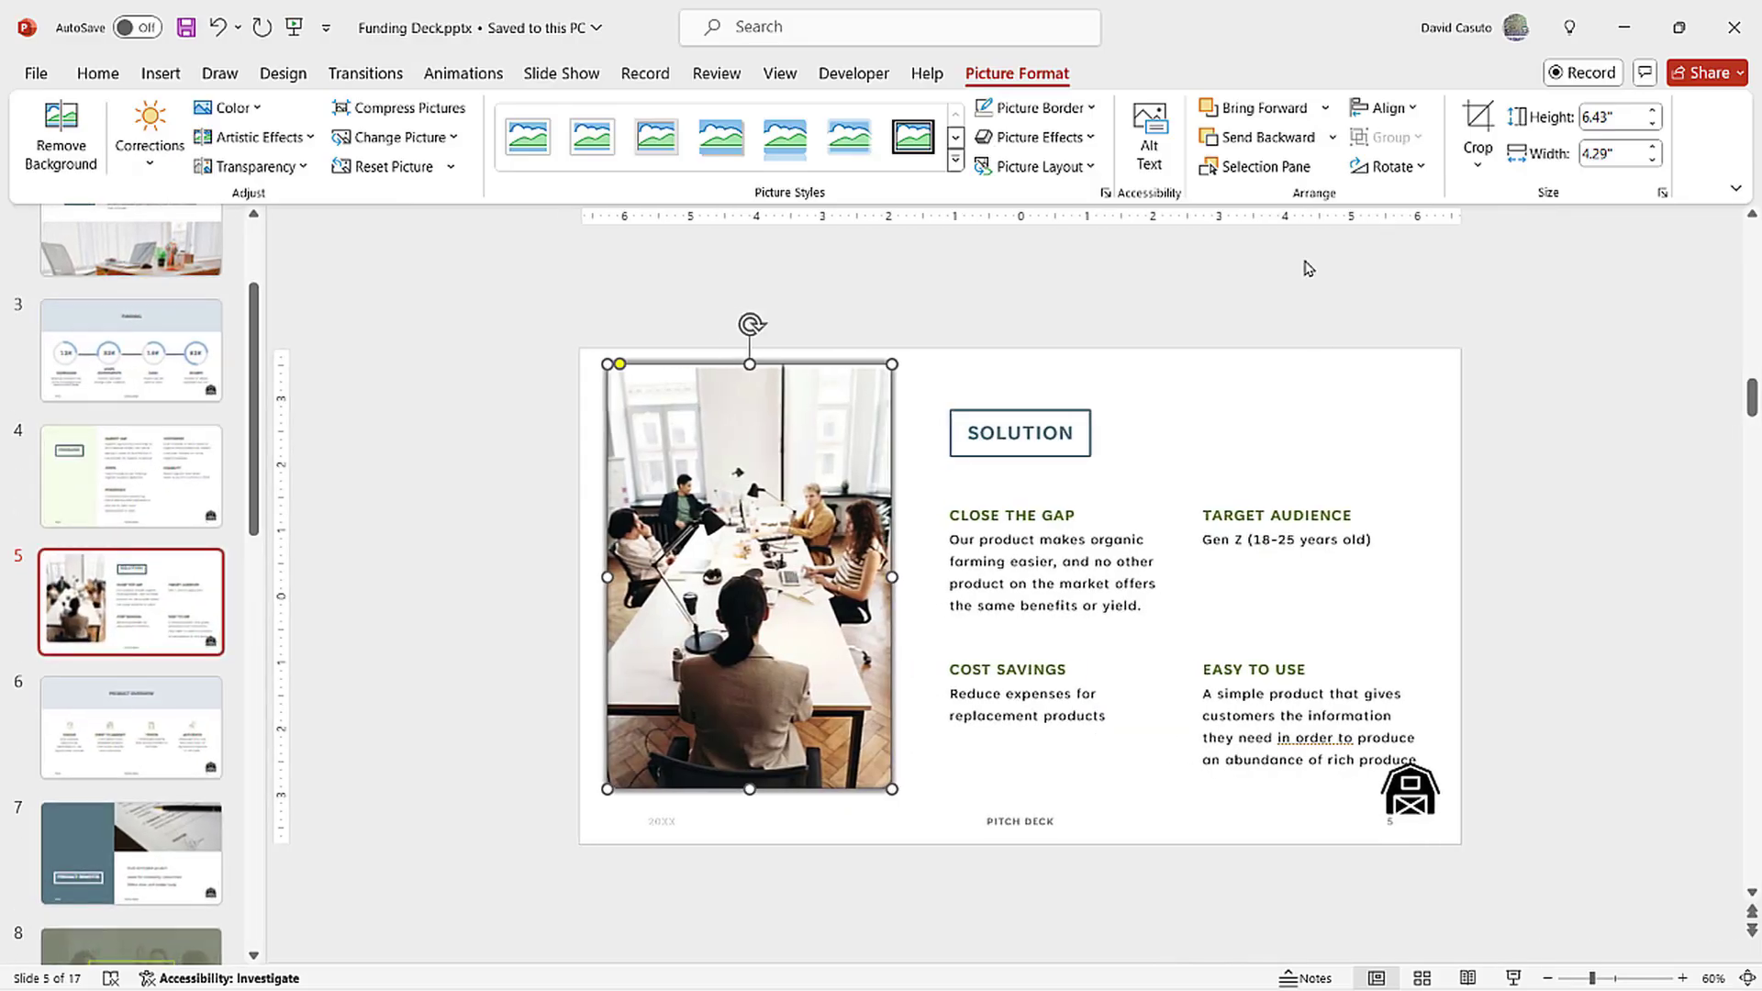
left_click(1052, 145)
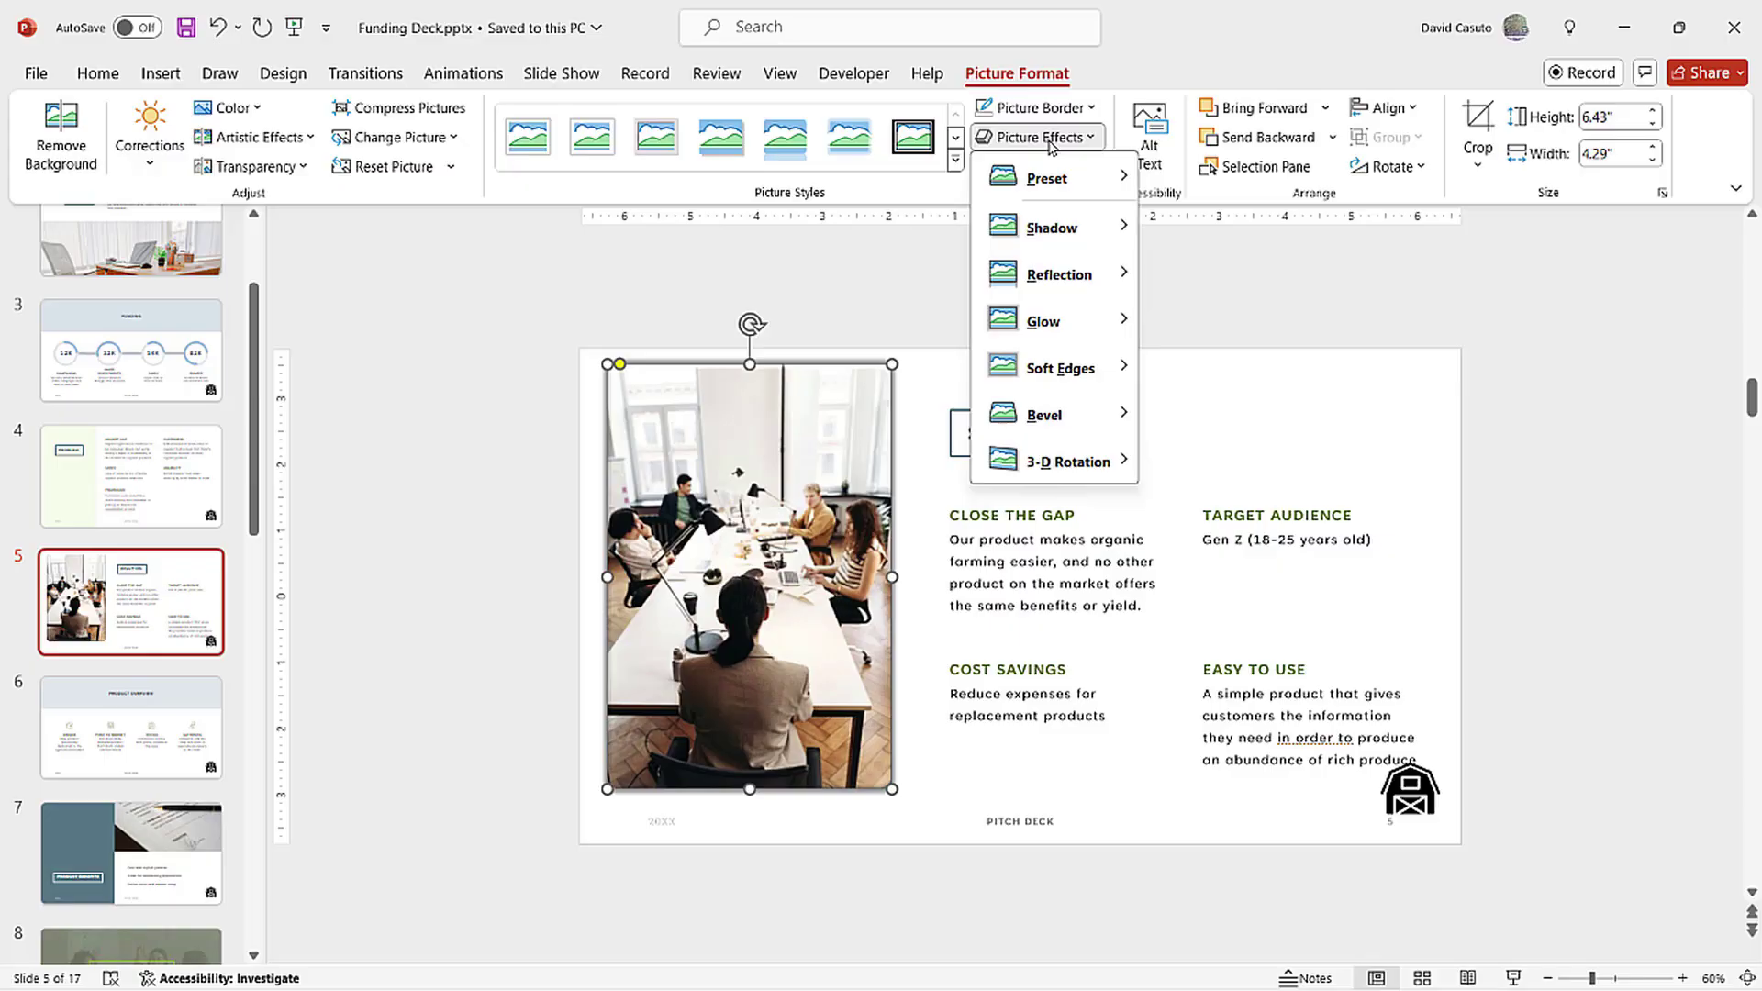
mouse_move(1056, 227)
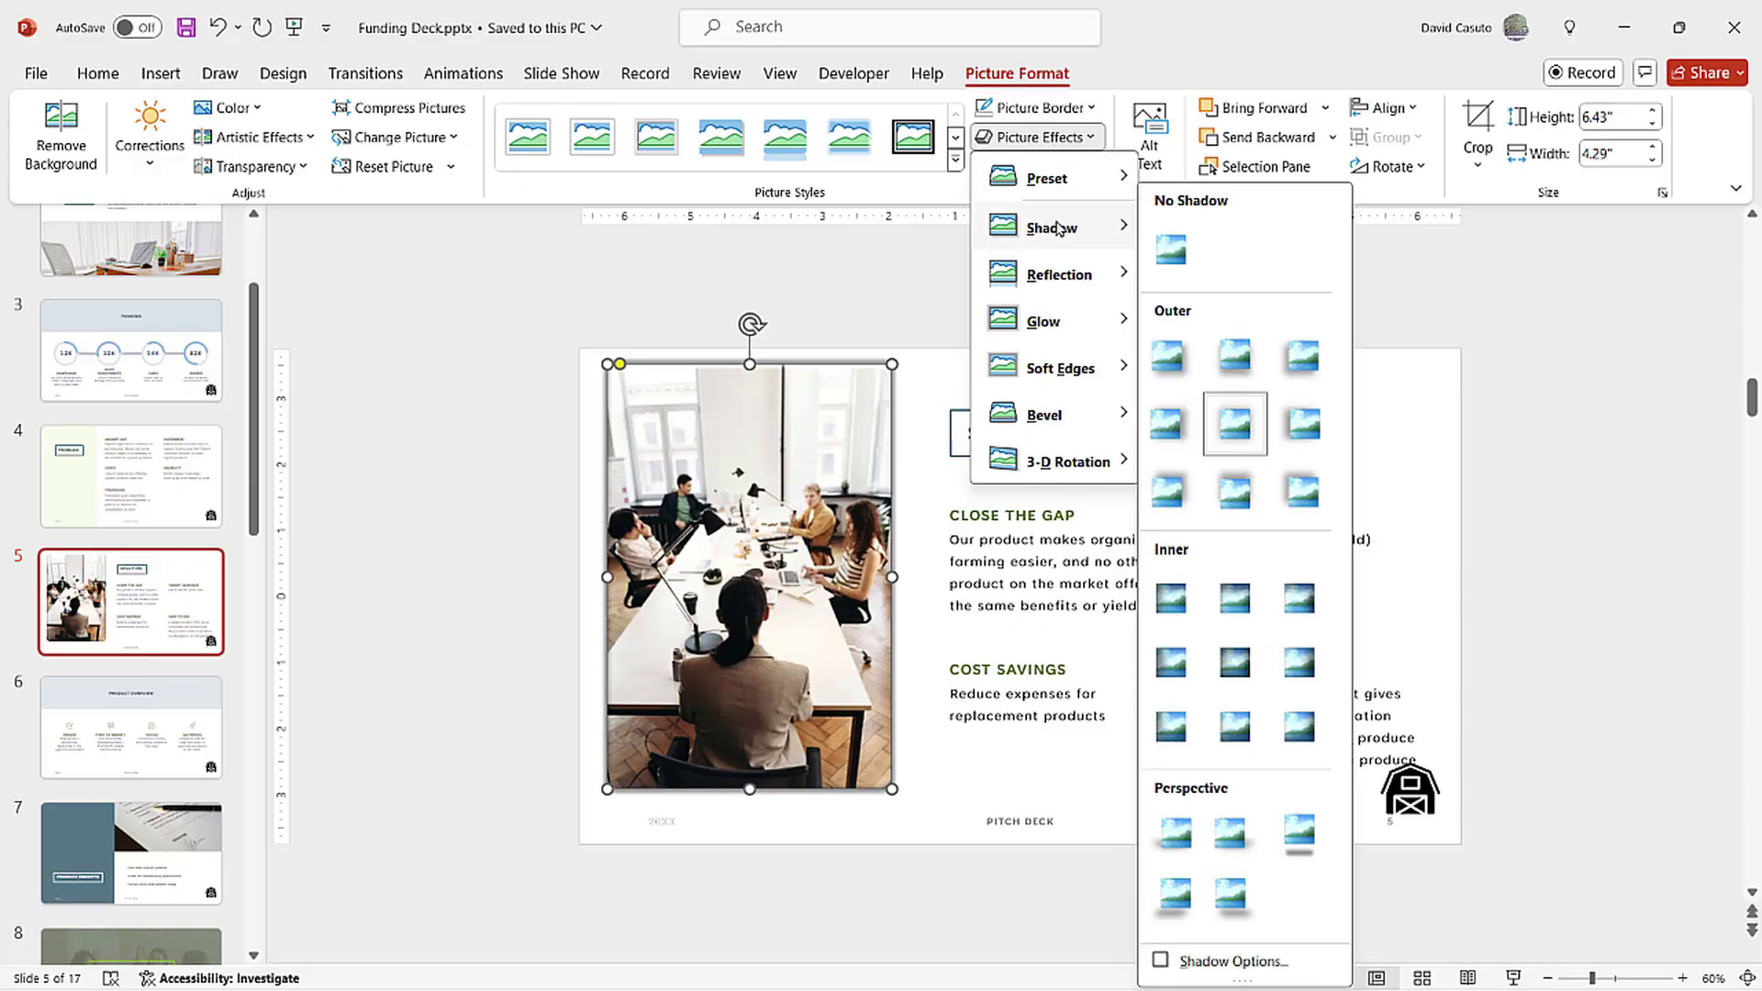
left_click(1224, 961)
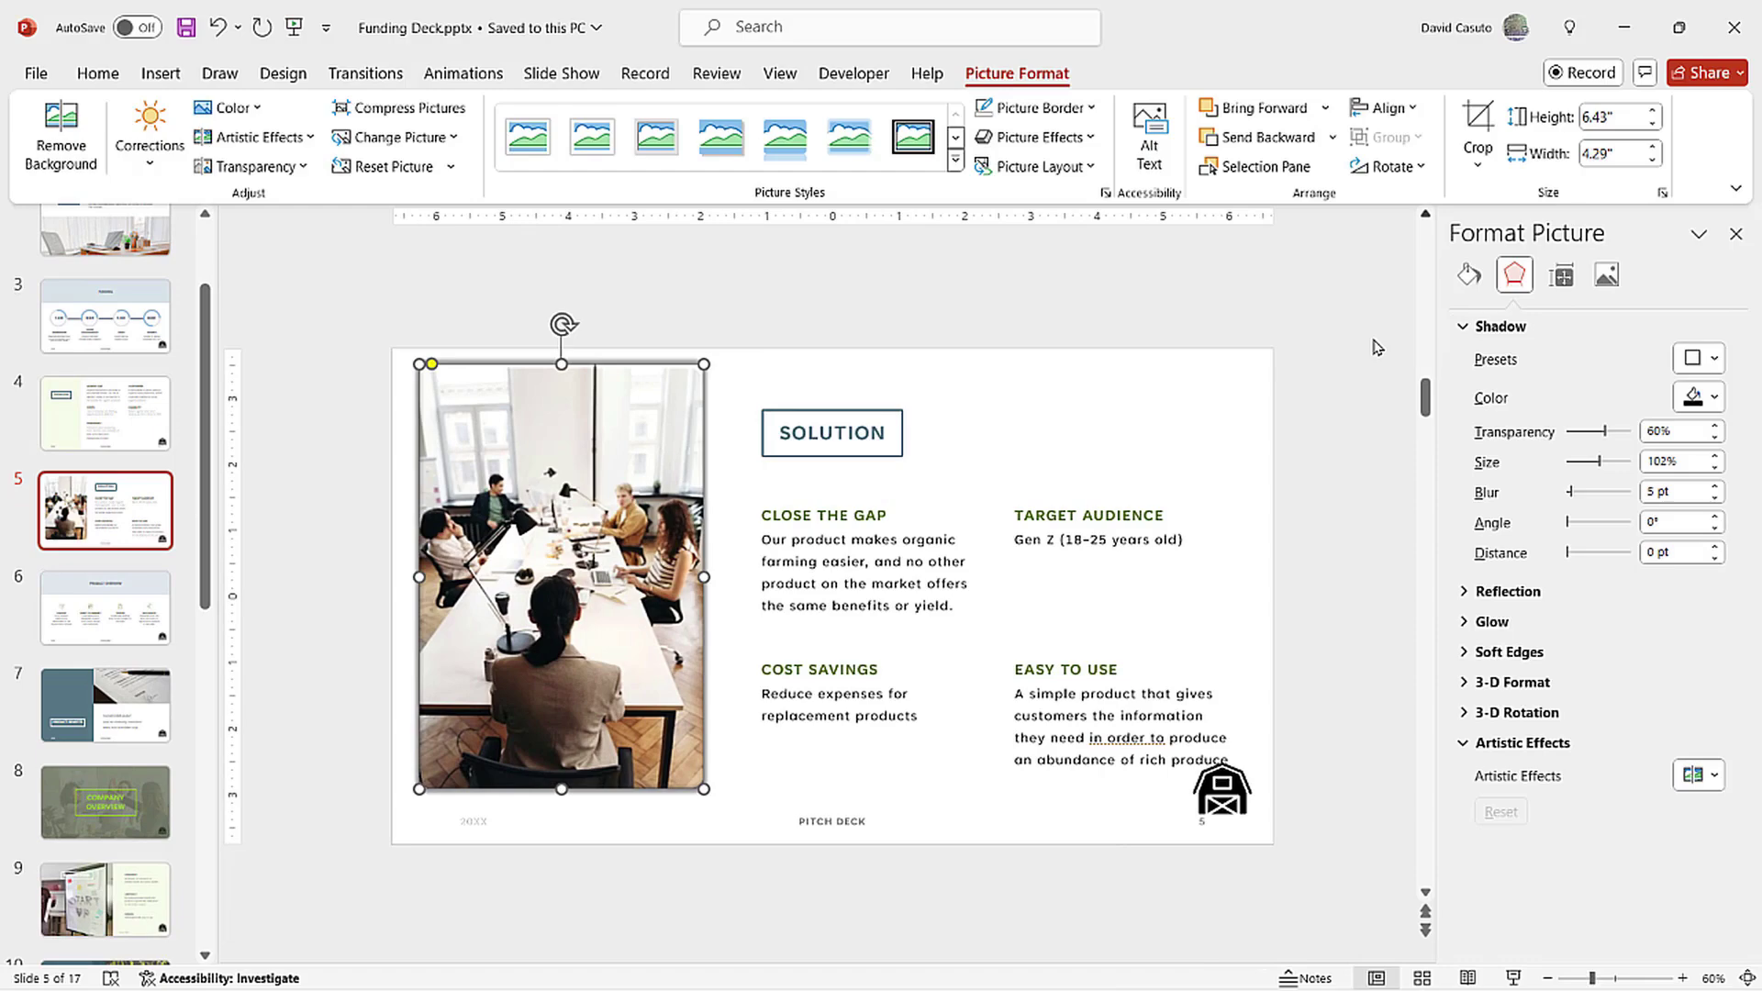